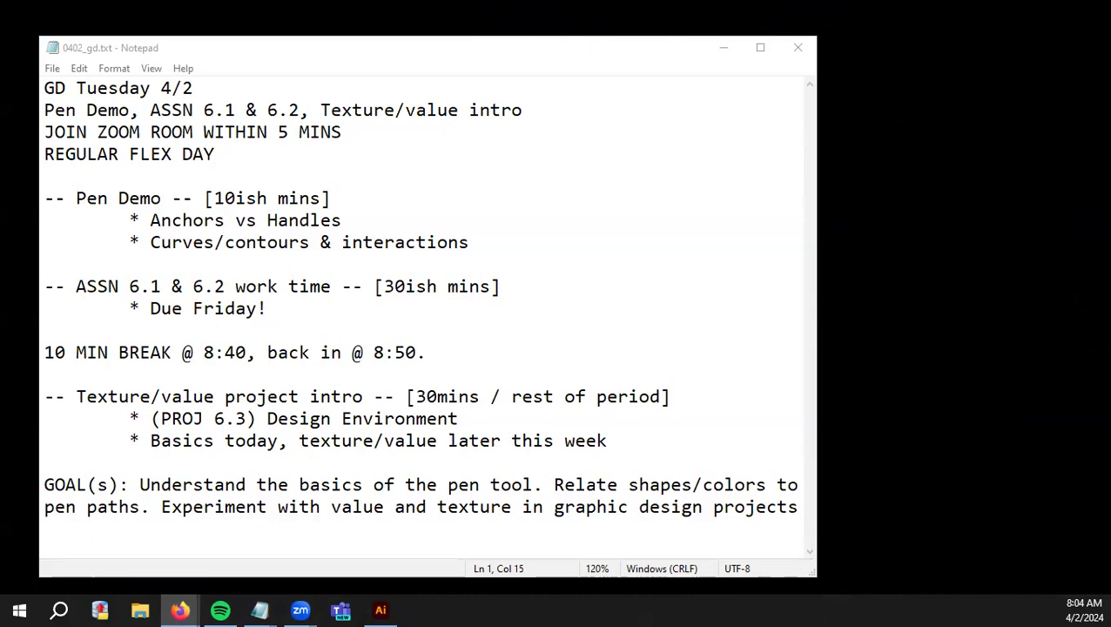
Highlight the "Pen Demo" agenda line in the class notes.
{"action": "left_click", "coordinate": [116, 185]}
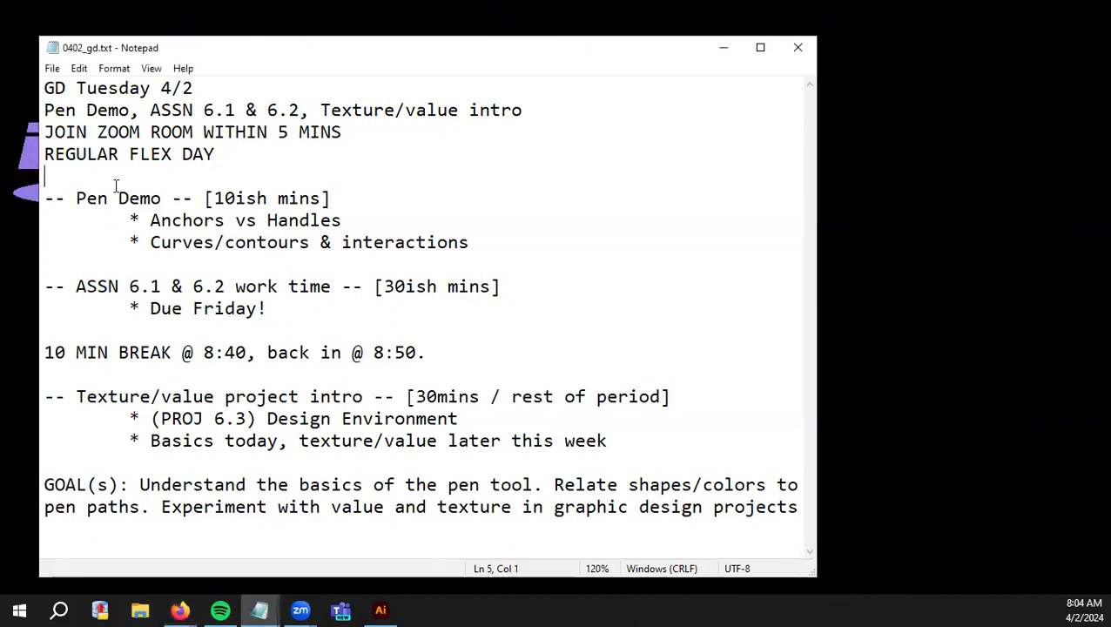
{"action": "triple_click", "coordinate": [119, 198]}
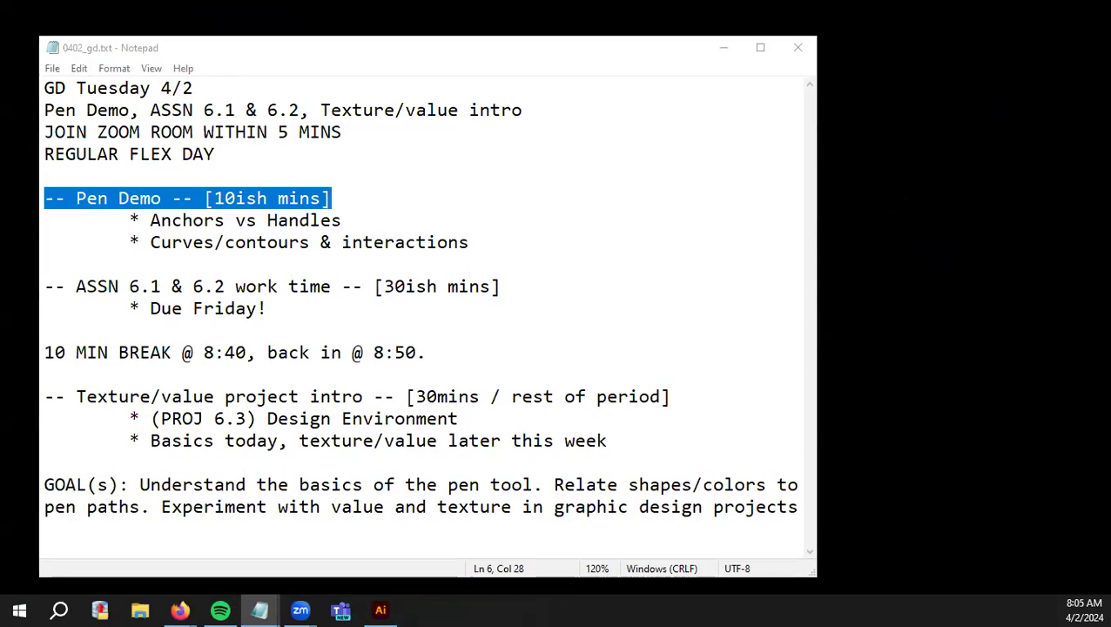
Switch to Illustrator and create a new portrait document of 3.5 × 5 ft in CMYK Color.
{"action": "key", "text": "alt+Tab"}
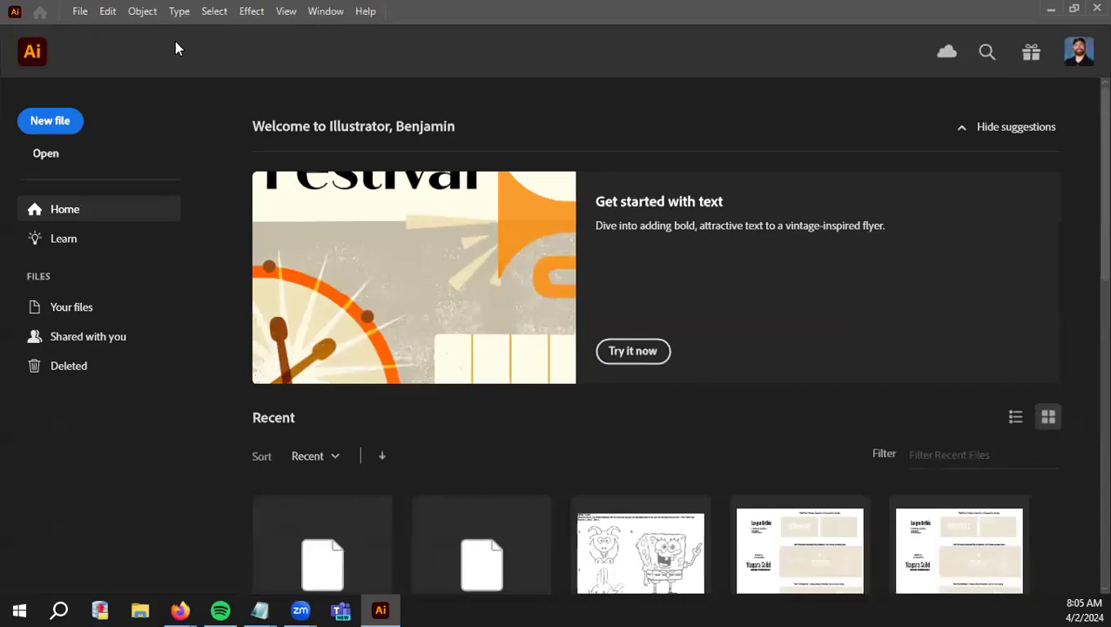
{"action": "left_click", "coordinate": [35, 129]}
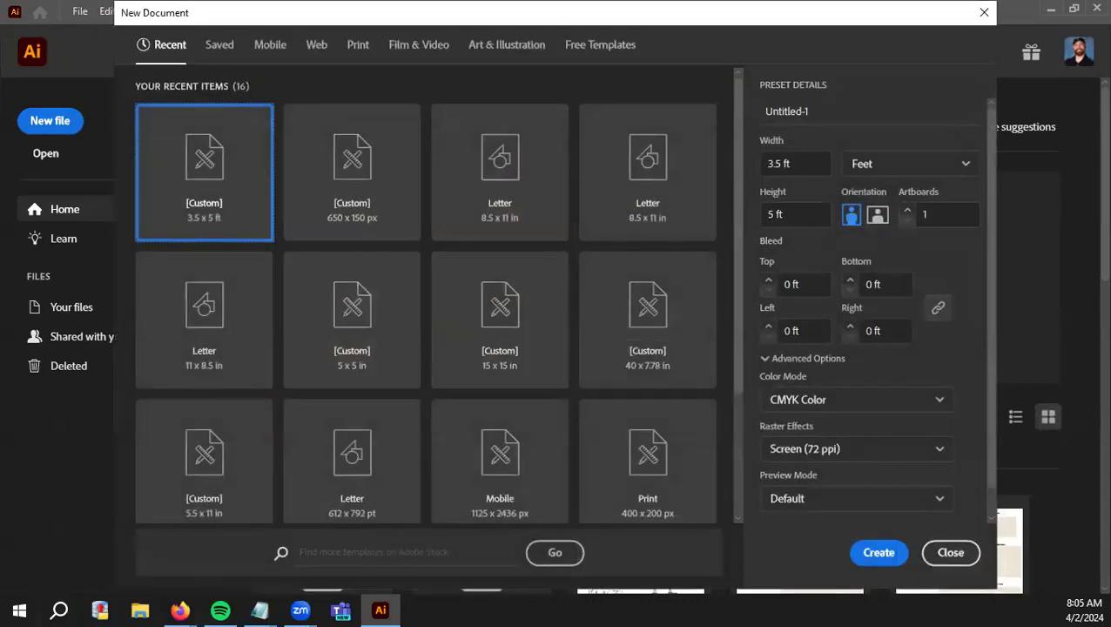
{"action": "left_click", "coordinate": [855, 558]}
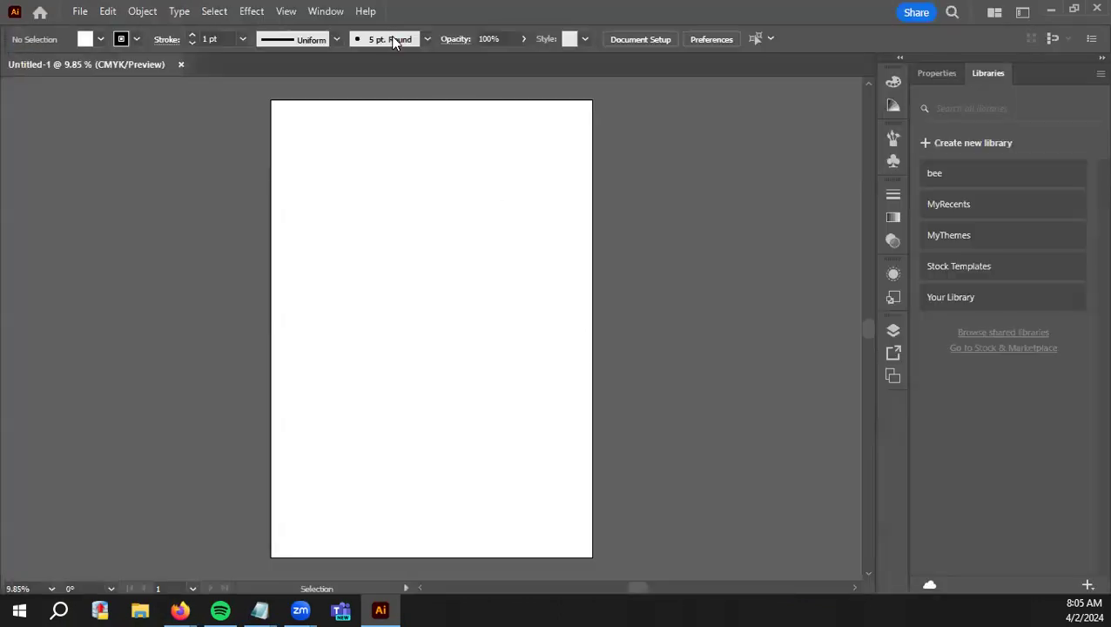
Reset the Essentials Classic workspace and undock the tools so they float beside the artboard.
{"action": "left_click", "coordinate": [325, 12]}
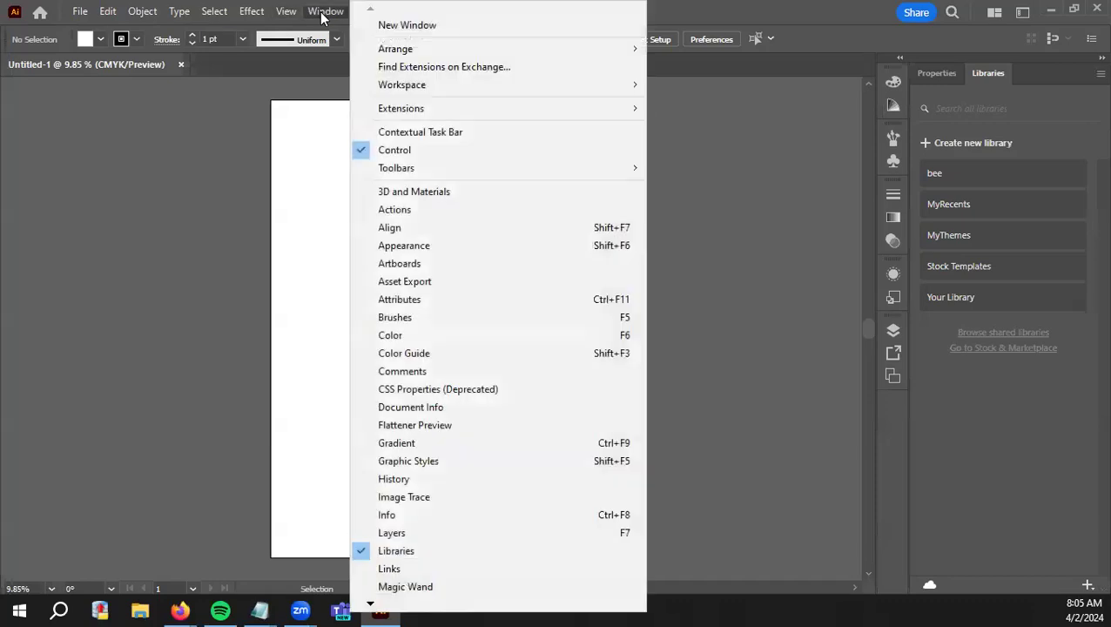
{"action": "left_click", "coordinate": [468, 69]}
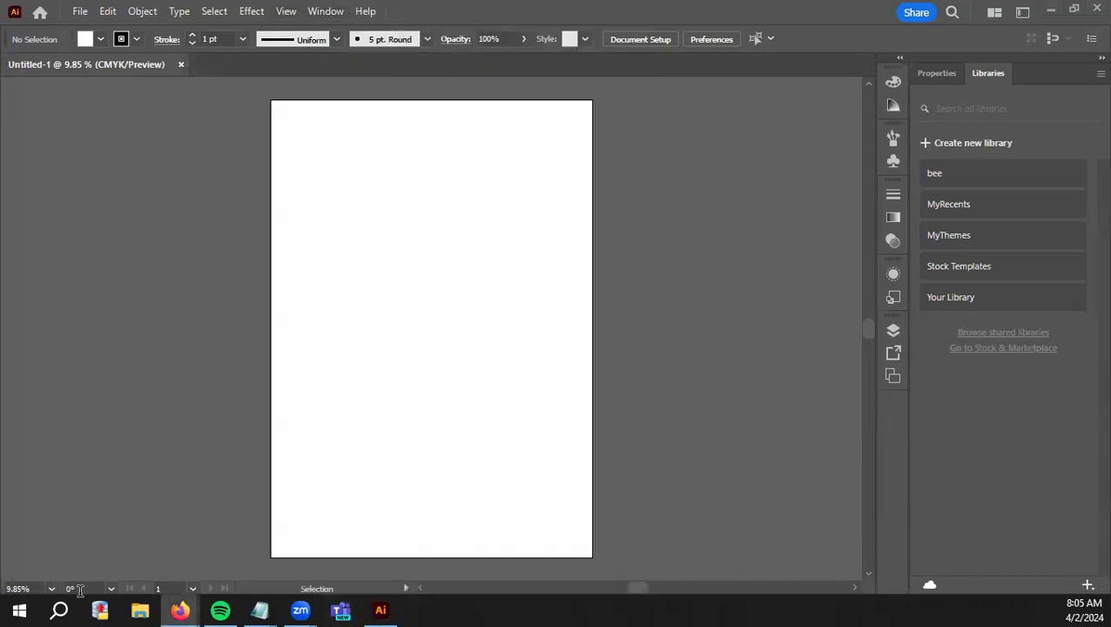
{"action": "left_click", "coordinate": [327, 10]}
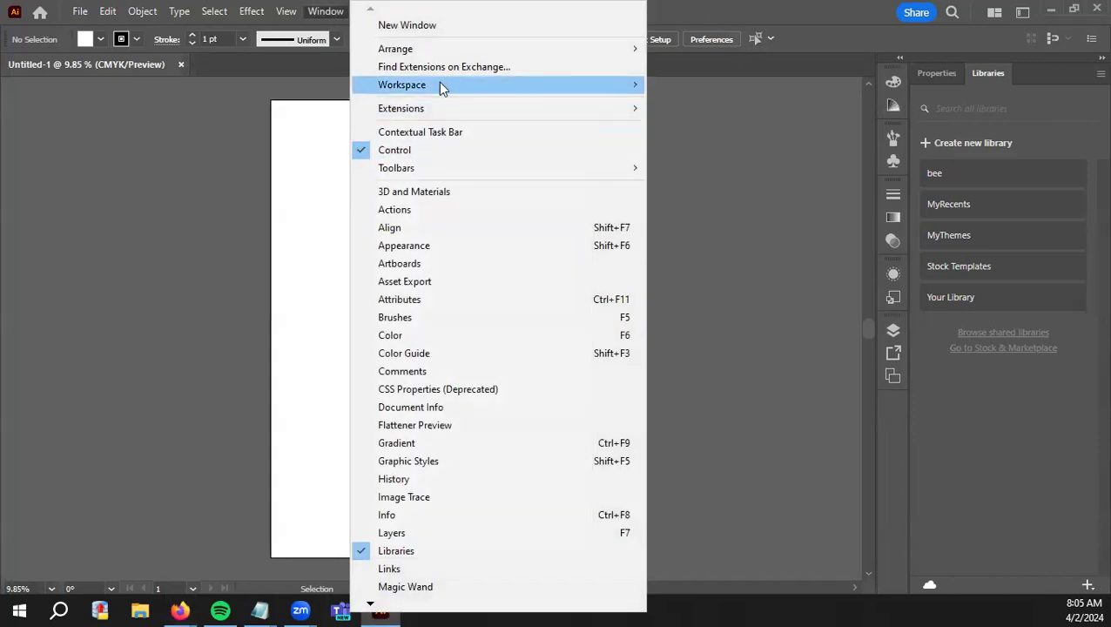
{"action": "left_click", "coordinate": [273, 278]}
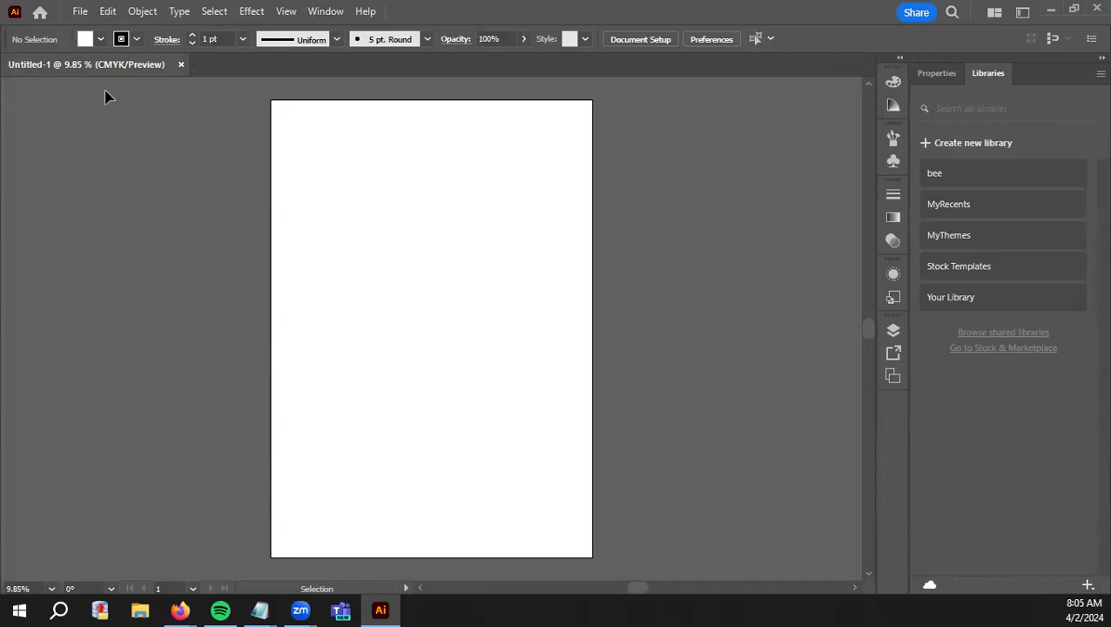
{"action": "left_click", "coordinate": [316, 12]}
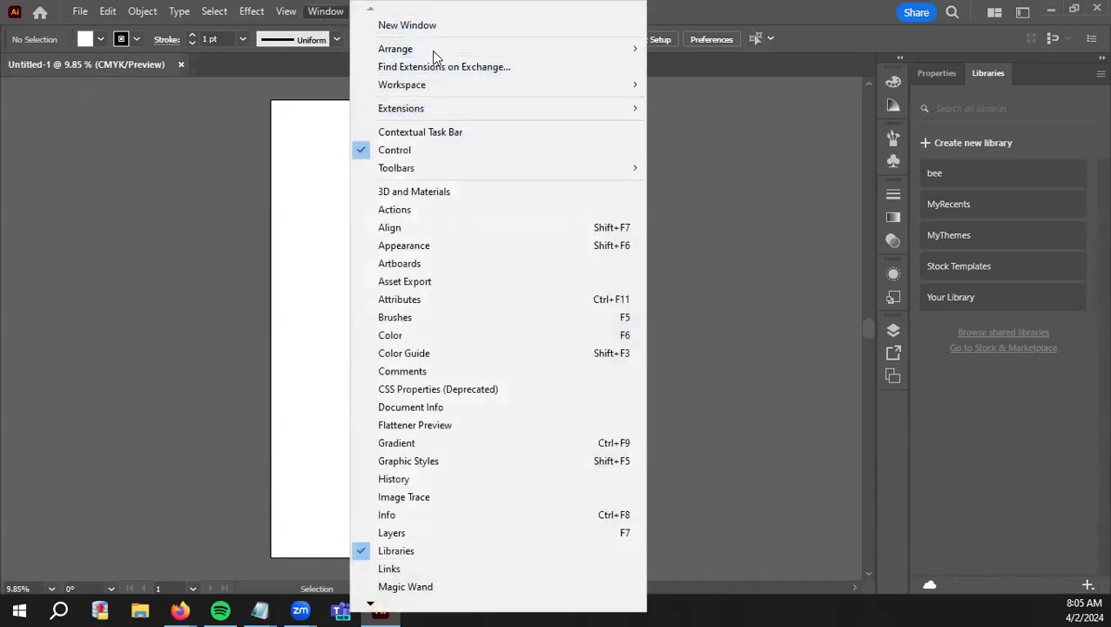
{"action": "mouse_move", "coordinate": [444, 87]}
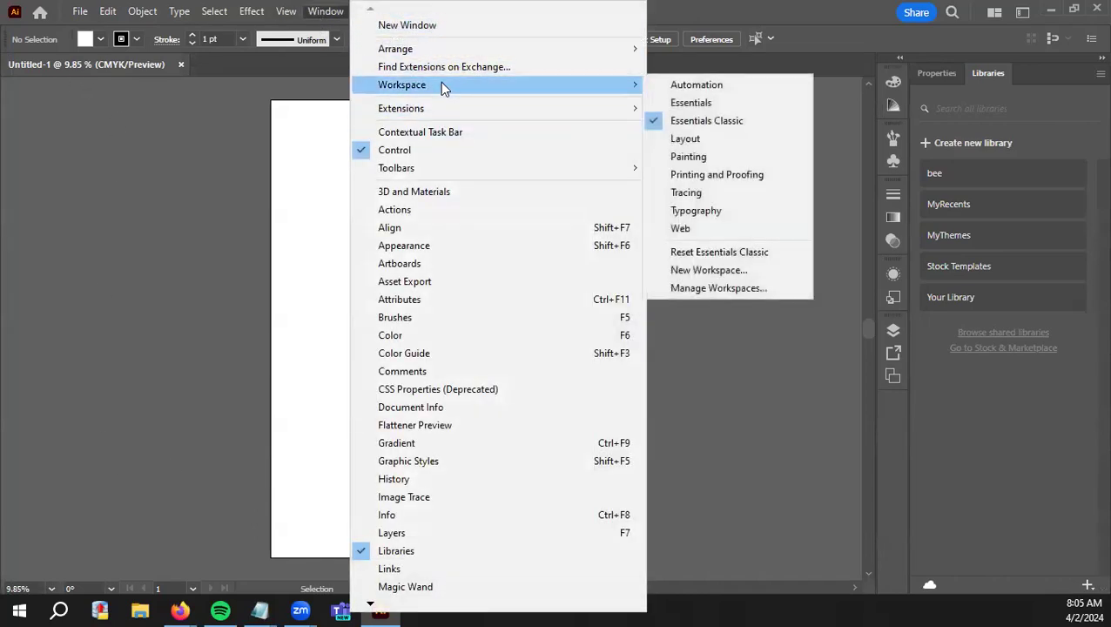
{"action": "left_click", "coordinate": [753, 252]}
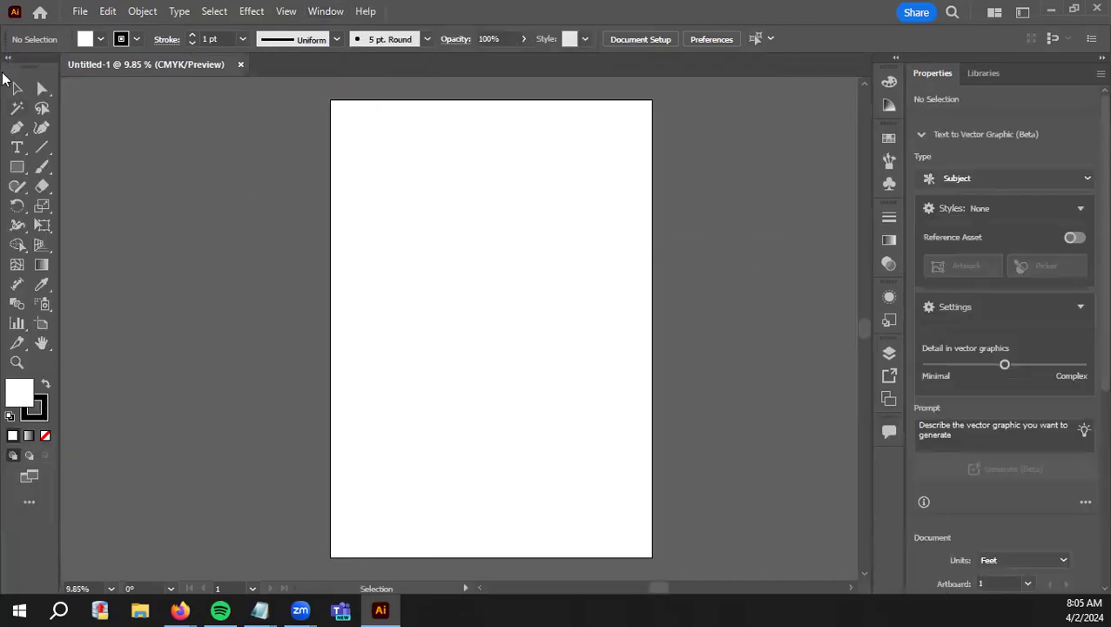
{"action": "left_click_drag", "start_coordinate": [28, 66], "coordinate": [60, 114]}
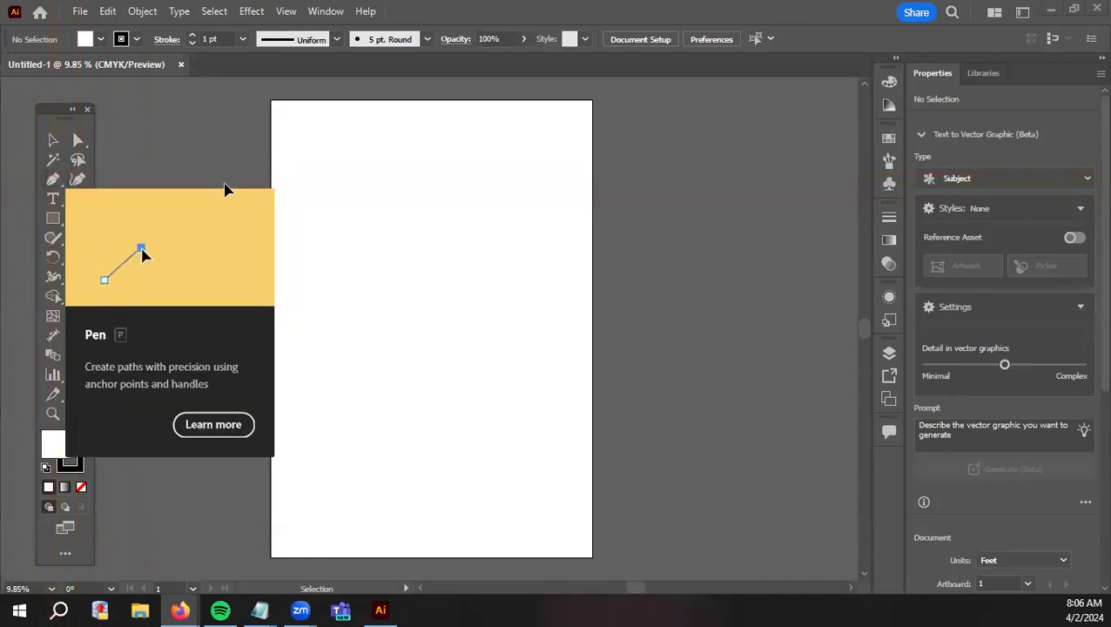
Draw a closed, straight-sided nine-point polygon about 1.84 × 1.42 ft with the Pen tool in the upper part of the artboard.
{"action": "left_click", "coordinate": [52, 178]}
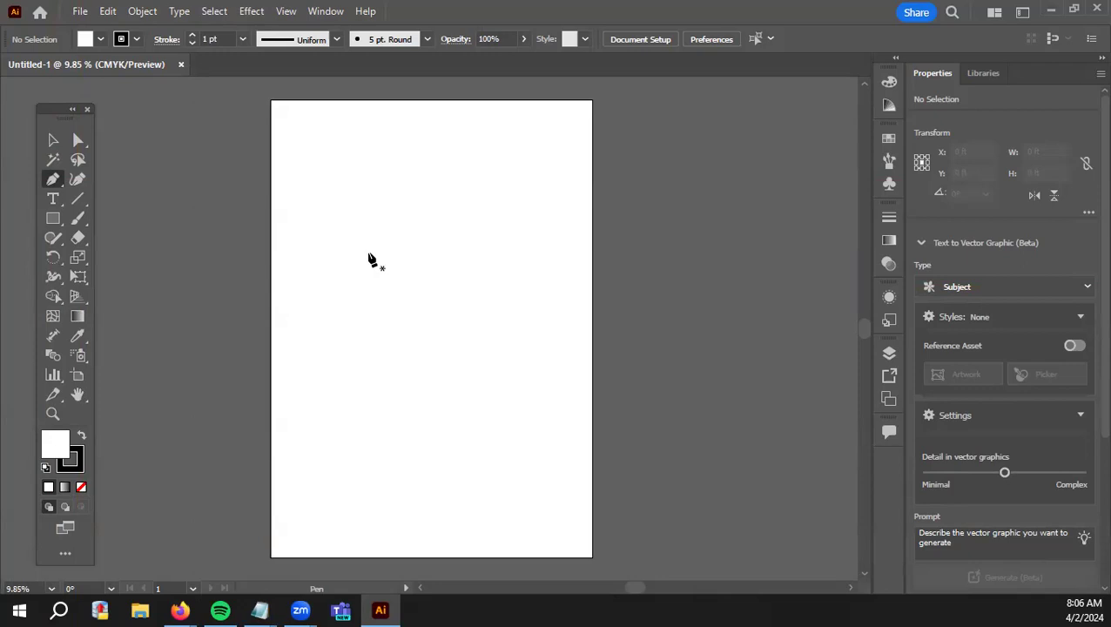
{"action": "left_click", "coordinate": [326, 178]}
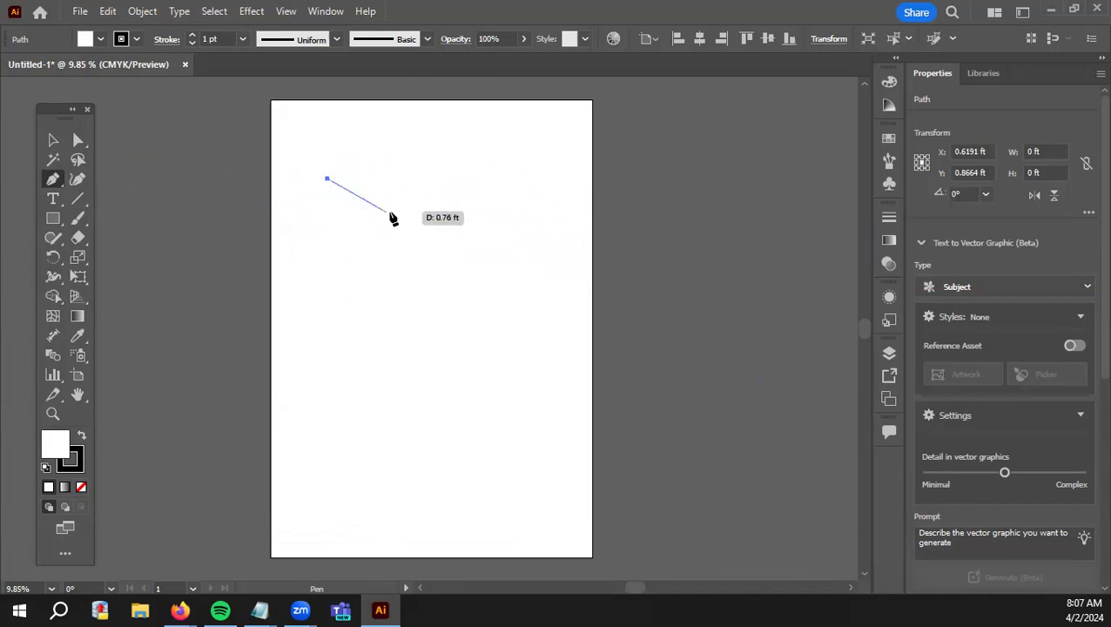
{"action": "left_click", "coordinate": [405, 137]}
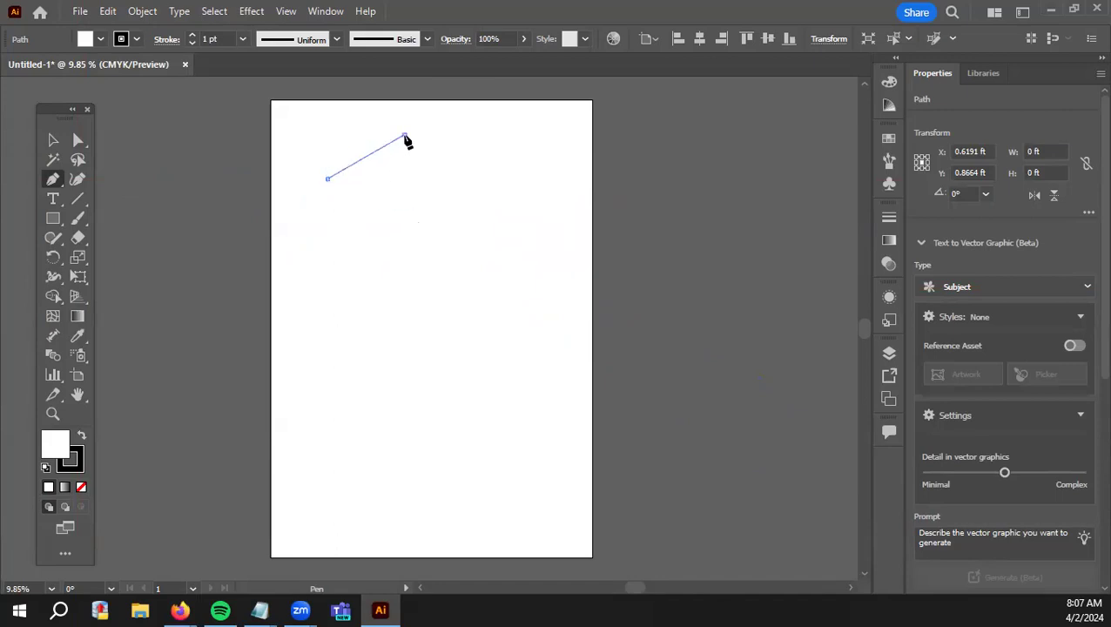
{"action": "left_click", "coordinate": [496, 190]}
{"action": "left_click", "coordinate": [422, 263]}
{"action": "left_click", "coordinate": [332, 240]}
{"action": "left_click", "coordinate": [371, 192]}
{"action": "left_click", "coordinate": [427, 172]}
{"action": "left_click", "coordinate": [350, 195]}
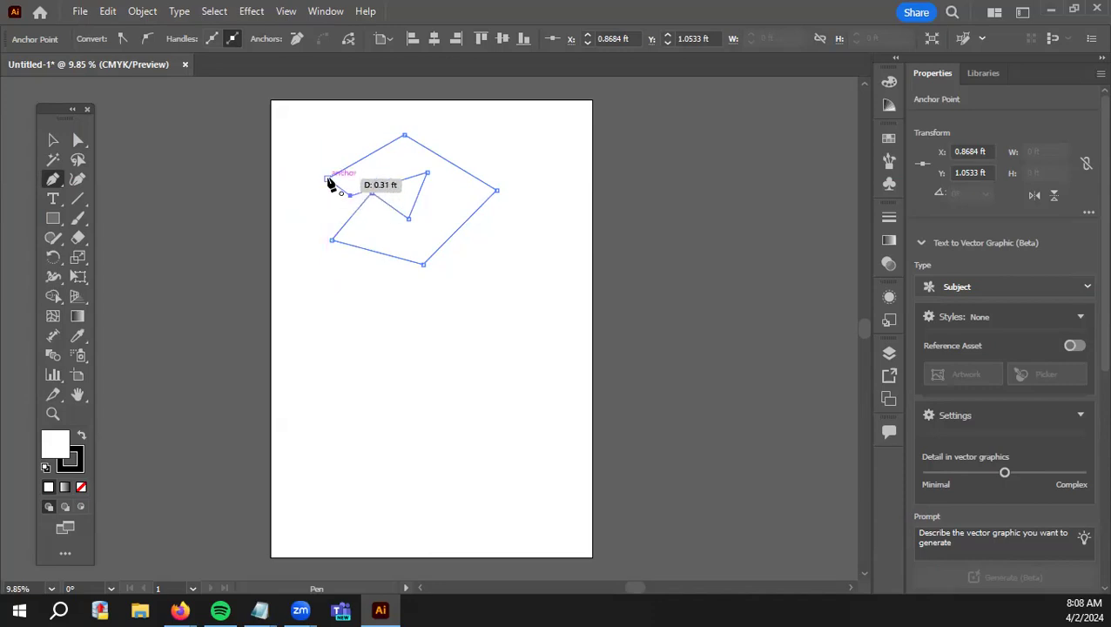
{"action": "left_click", "coordinate": [327, 180]}
Move the polygon off the artboard onto the empty canvas to its left and deselect it.
{"action": "left_click", "coordinate": [56, 137]}
{"action": "left_click_drag", "start_coordinate": [414, 258], "coordinate": [165, 265]}
{"action": "left_click", "coordinate": [258, 357]}
{"action": "left_click_drag", "start_coordinate": [250, 360], "coordinate": [326, 368]}
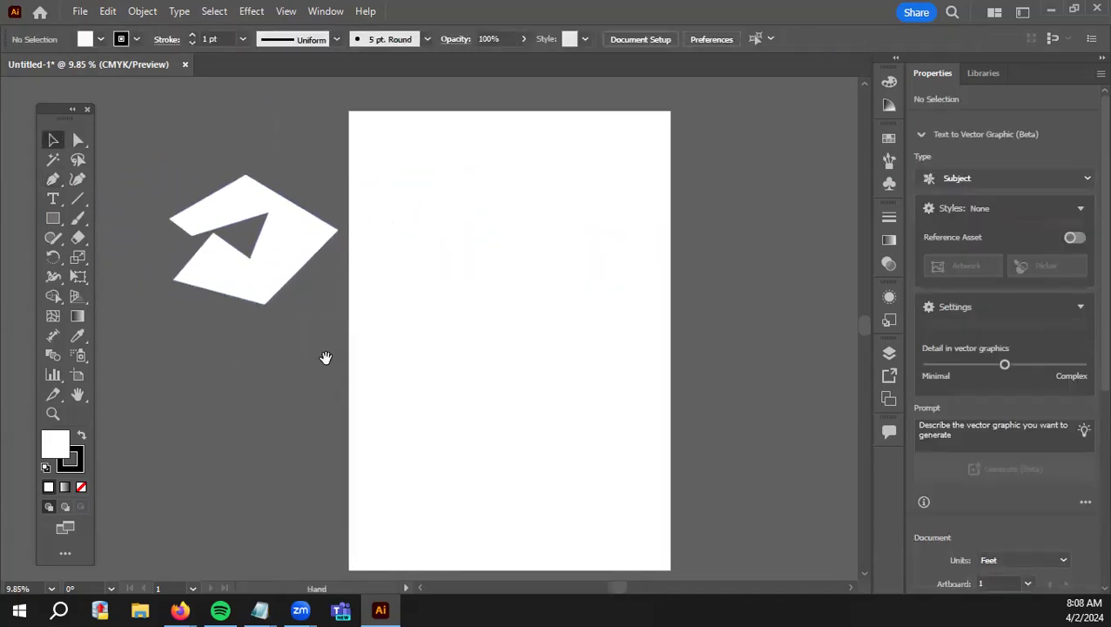
Shift the polygon slightly and reshape it by moving its top, right and inner notch anchor points with Direct Selection.
{"action": "left_click", "coordinate": [218, 223]}
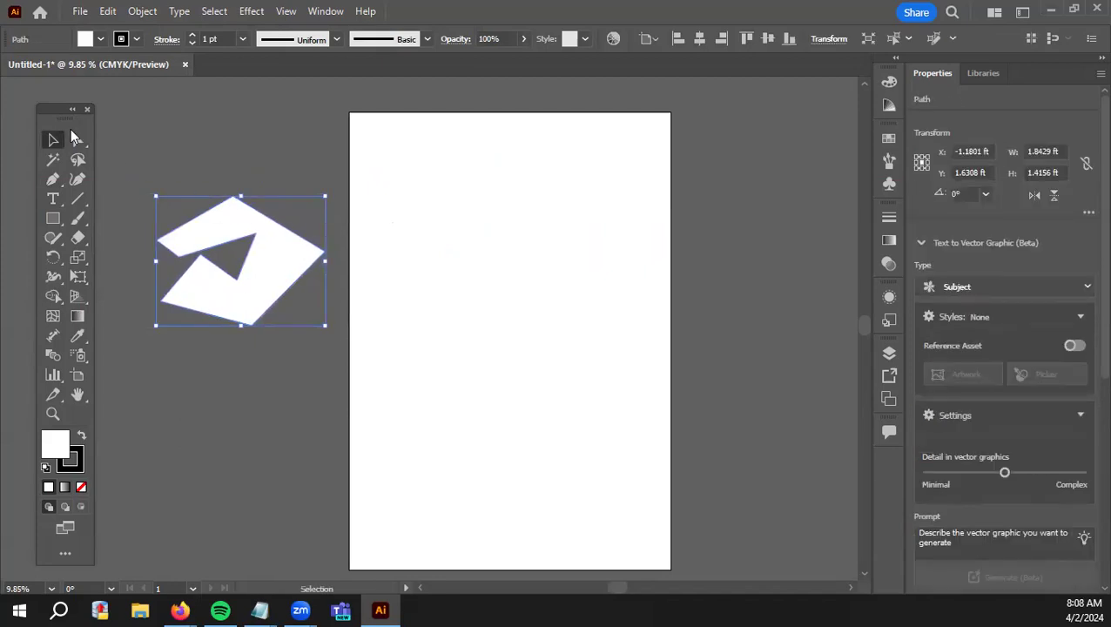
{"action": "left_click", "coordinate": [77, 140]}
{"action": "left_click_drag", "start_coordinate": [230, 197], "coordinate": [241, 158]}
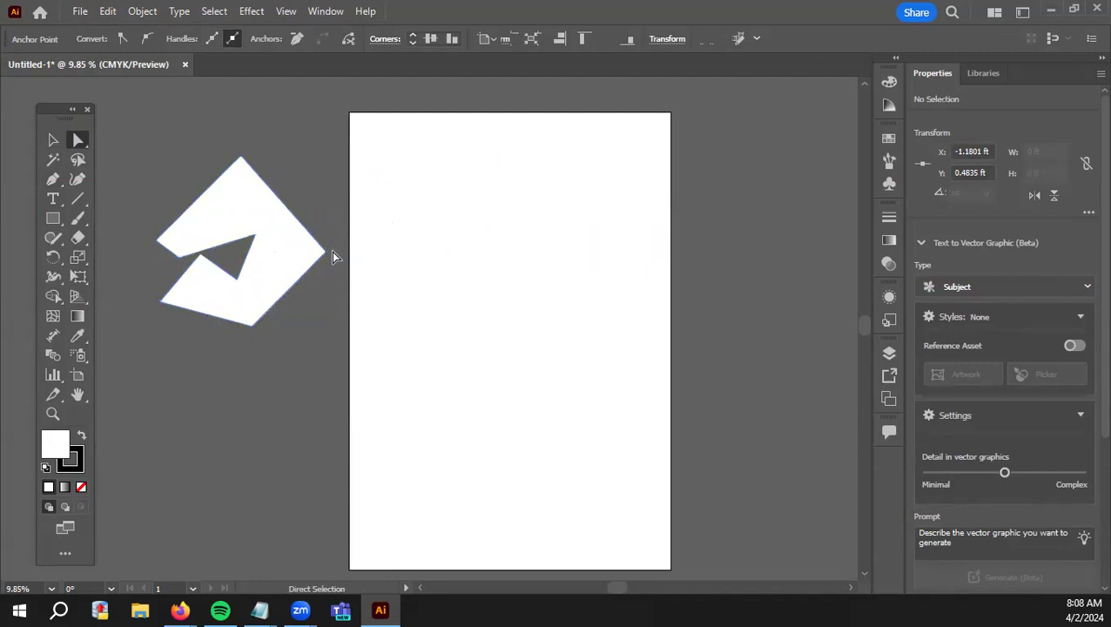
{"action": "left_click", "coordinate": [345, 263]}
{"action": "left_click_drag", "start_coordinate": [324, 251], "coordinate": [380, 264]}
{"action": "mouse_move", "coordinate": [239, 278]}
{"action": "left_mouse_down"}
{"action": "mouse_move", "coordinate": [260, 289]}
{"action": "mouse_move", "coordinate": [258, 280]}
{"action": "left_mouse_up"}
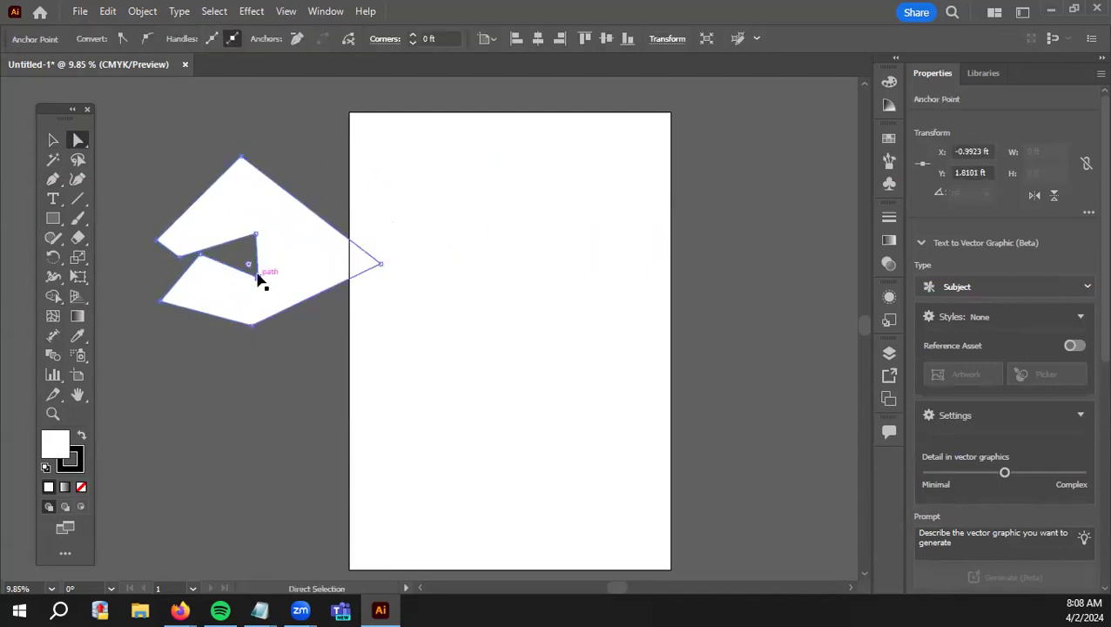
Undo the anchor point edits and the last small move of the polygon.
{"action": "key", "text": "ctrl+z"}
{"action": "key", "text": "ctrl+z"}
{"action": "key", "text": "ctrl+z"}
{"action": "key", "text": "ctrl+z"}
Move the whole polygon slightly down and left, and delete it from the canvas.
{"action": "left_click", "coordinate": [53, 141]}
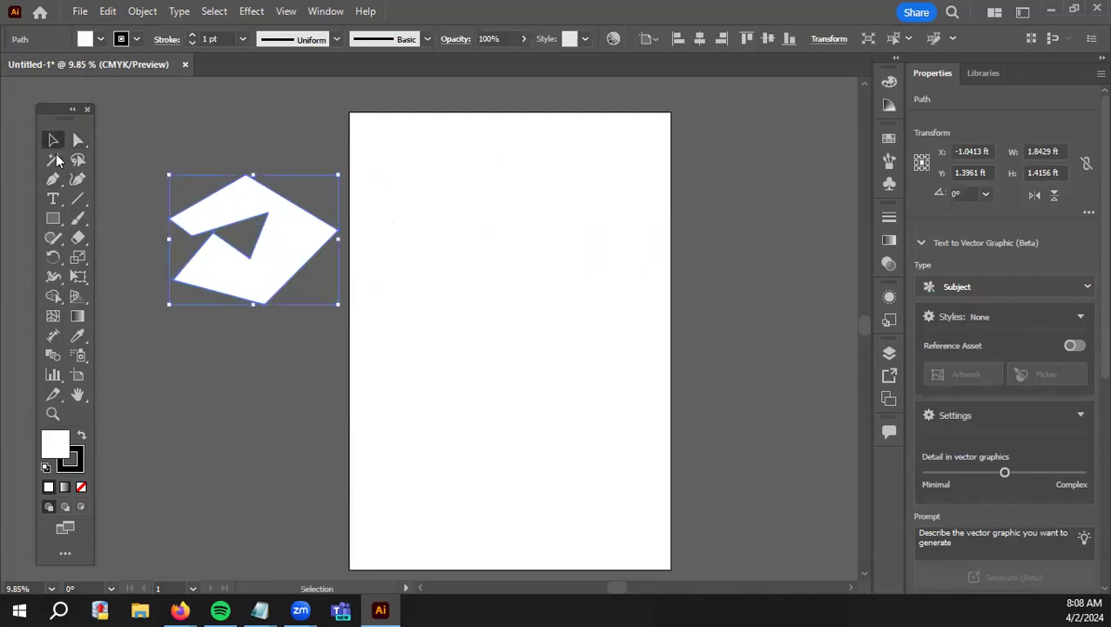
{"action": "left_click_drag", "start_coordinate": [277, 261], "coordinate": [257, 283]}
{"action": "left_click", "coordinate": [208, 221]}
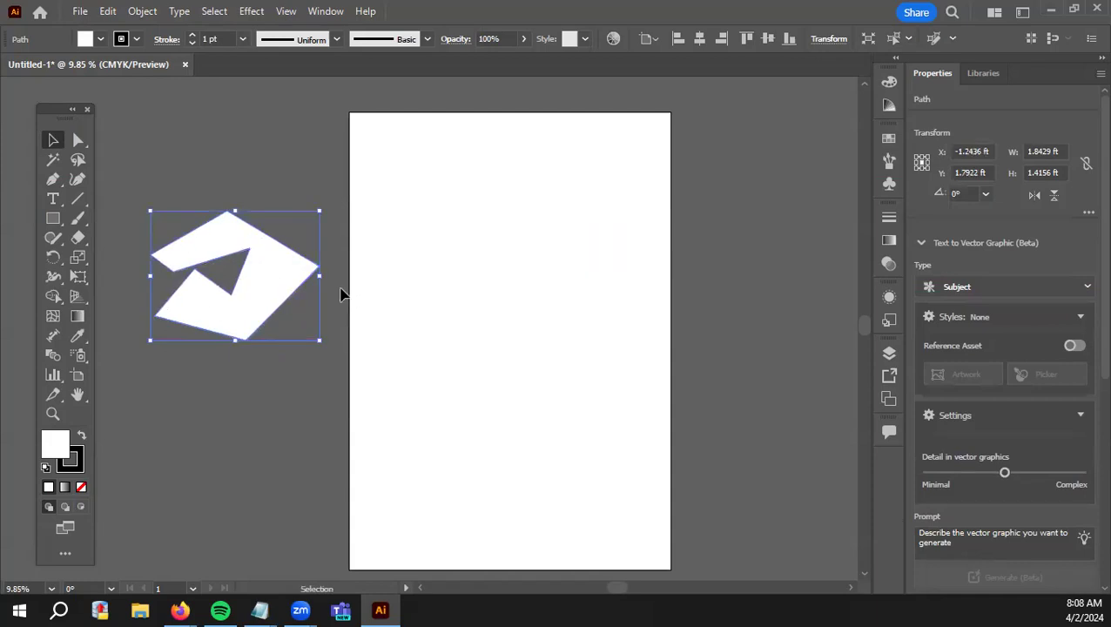
{"action": "key", "text": "Delete"}
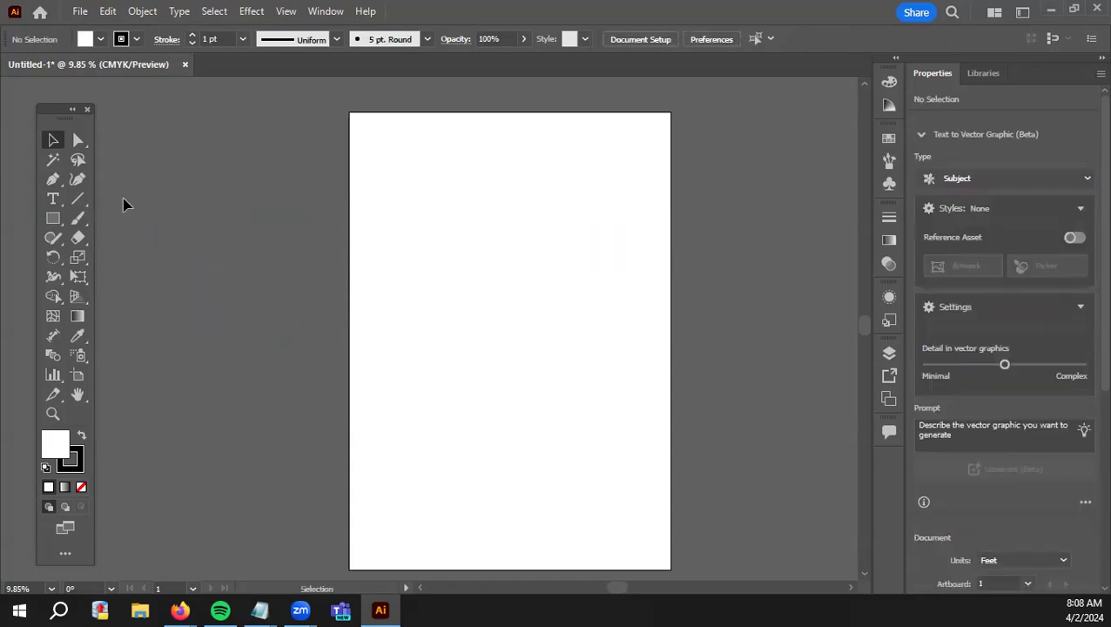
Draw a white-filled shape from four straight-line anchor points with the Pen tool on the empty canvas left of the artboard.
{"action": "left_click", "coordinate": [53, 180]}
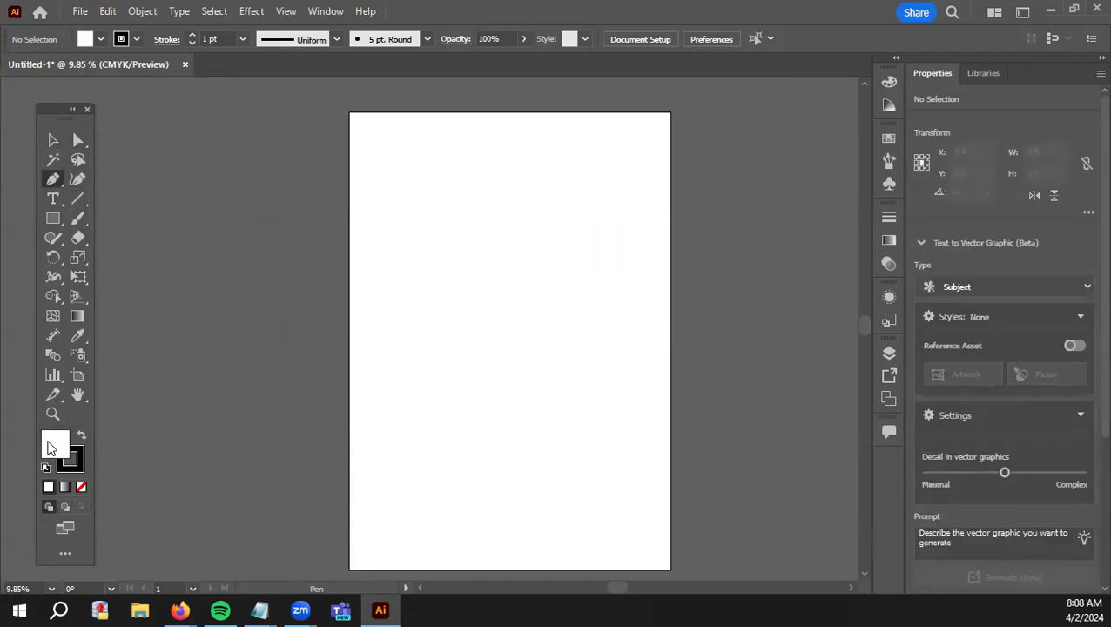
{"action": "key", "text": "x"}
{"action": "key", "text": "x"}
{"action": "key", "text": "x"}
{"action": "key", "text": "x"}
{"action": "left_click", "coordinate": [160, 211]}
{"action": "left_click", "coordinate": [240, 258]}
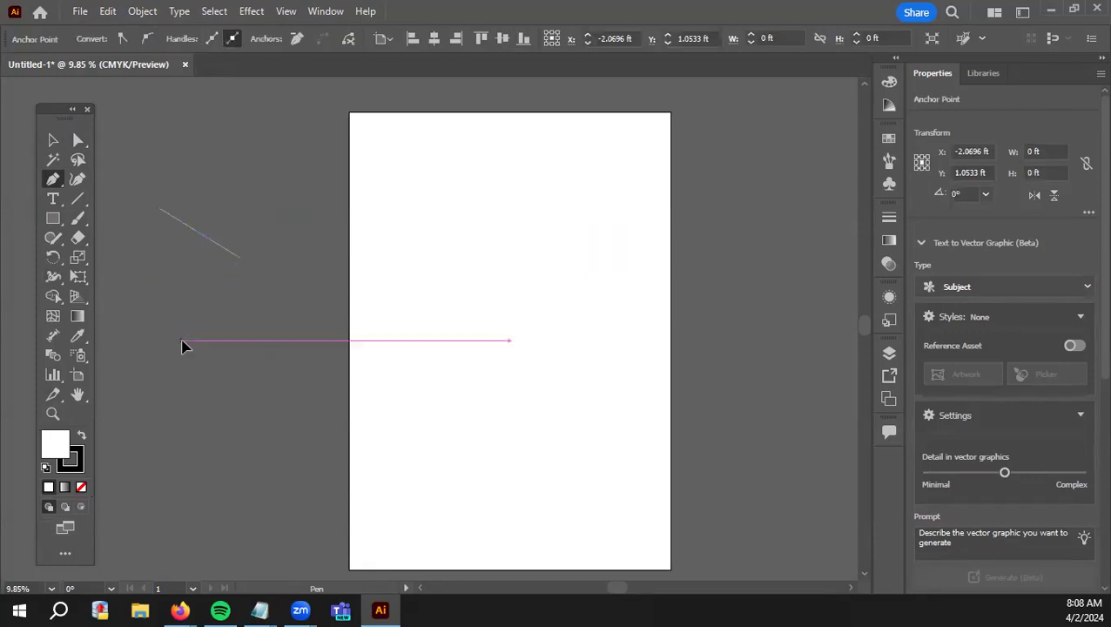
{"action": "left_click", "coordinate": [181, 339]}
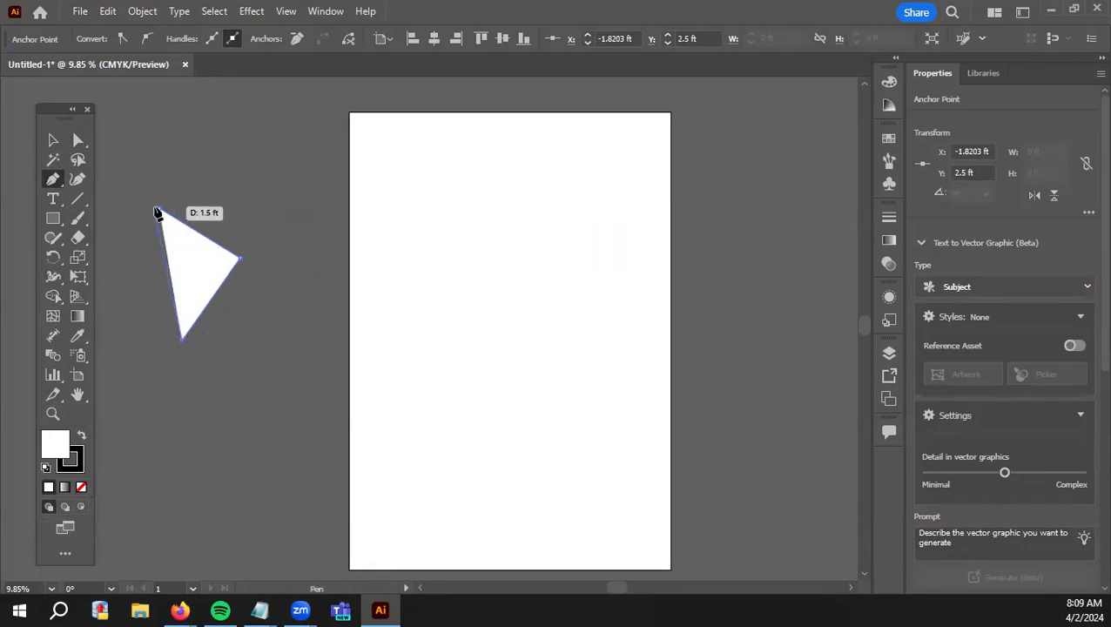
{"action": "left_click", "coordinate": [200, 274]}
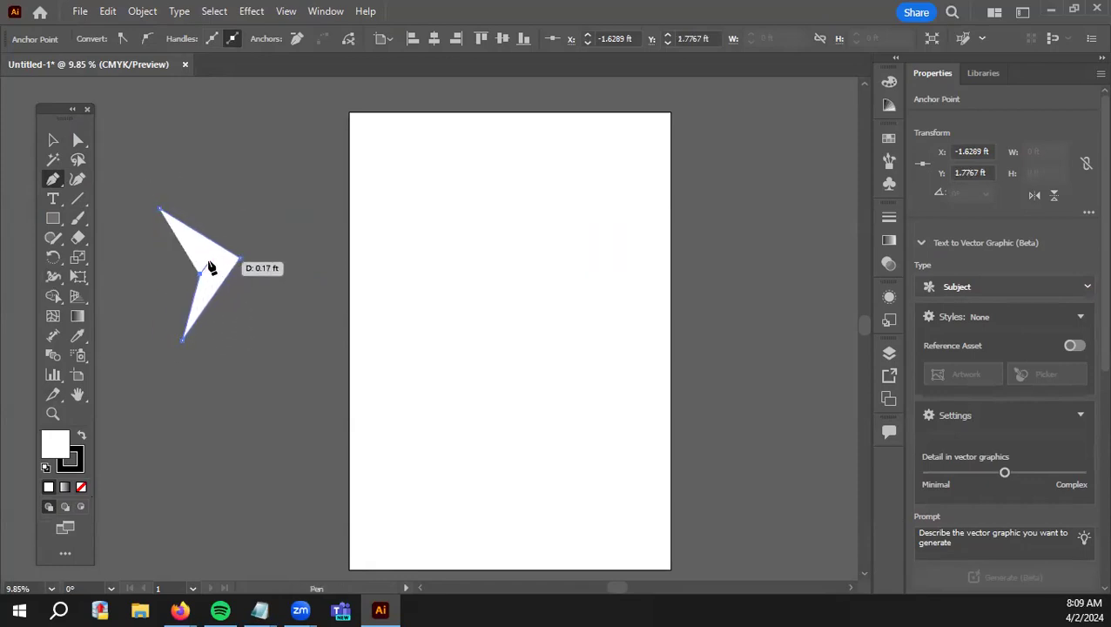
Extend the filled path with many crisscrossing straight segments, placing anchor points on all sides of the shape.
{"action": "left_click", "coordinate": [209, 257]}
{"action": "left_click", "coordinate": [135, 255]}
{"action": "left_click", "coordinate": [240, 221]}
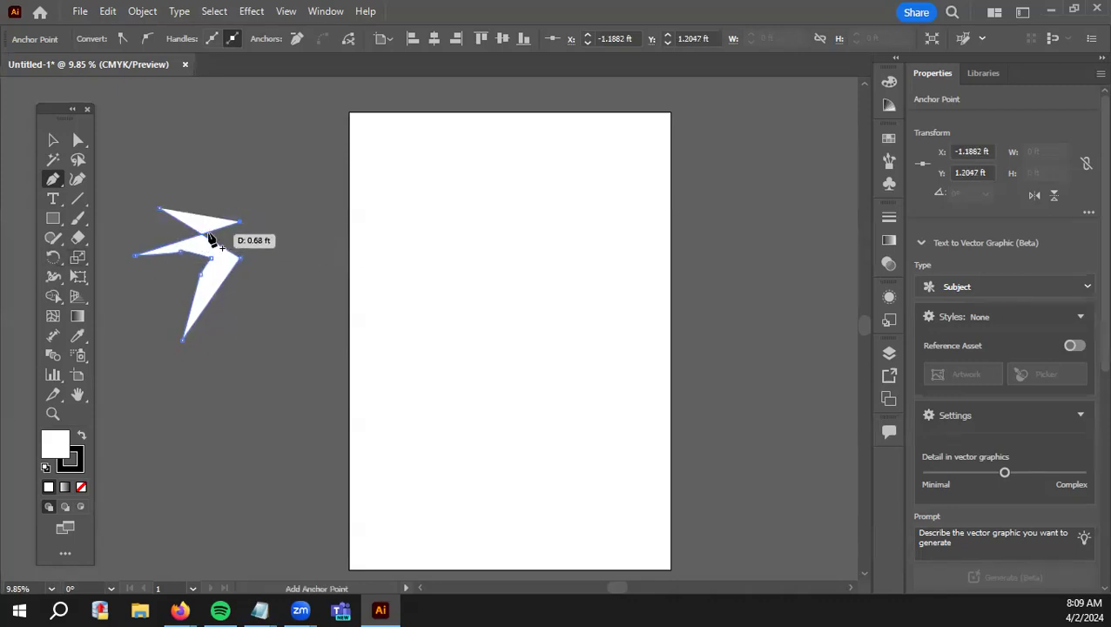
{"action": "left_click", "coordinate": [269, 157]}
{"action": "left_click", "coordinate": [202, 138]}
{"action": "left_click", "coordinate": [230, 363]}
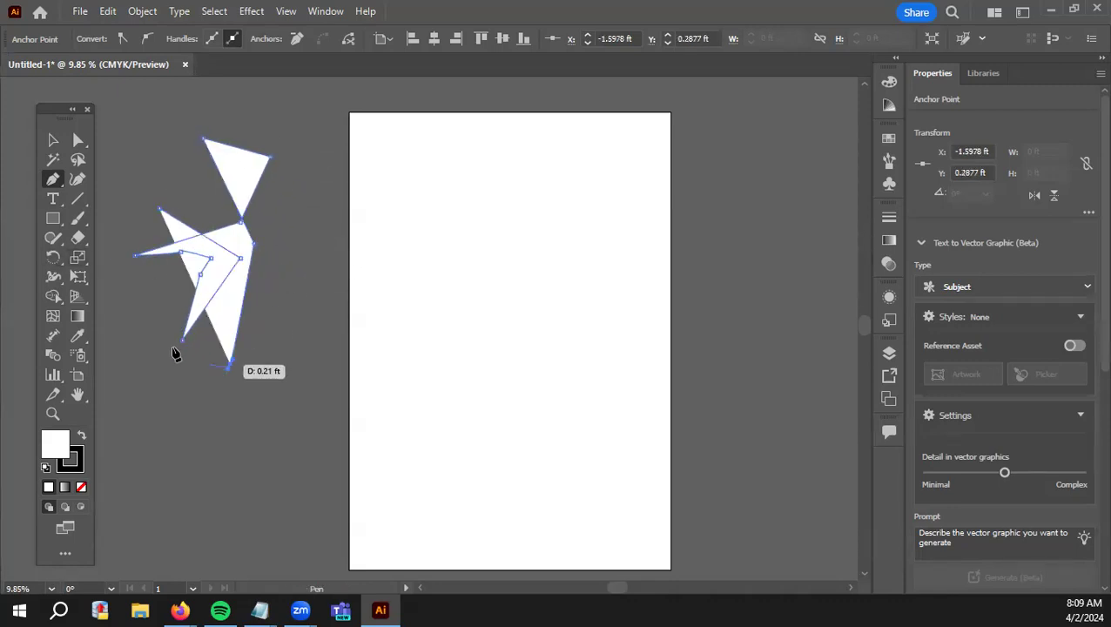
{"action": "left_click", "coordinate": [155, 287]}
{"action": "left_click", "coordinate": [278, 226]}
{"action": "left_click", "coordinate": [146, 164]}
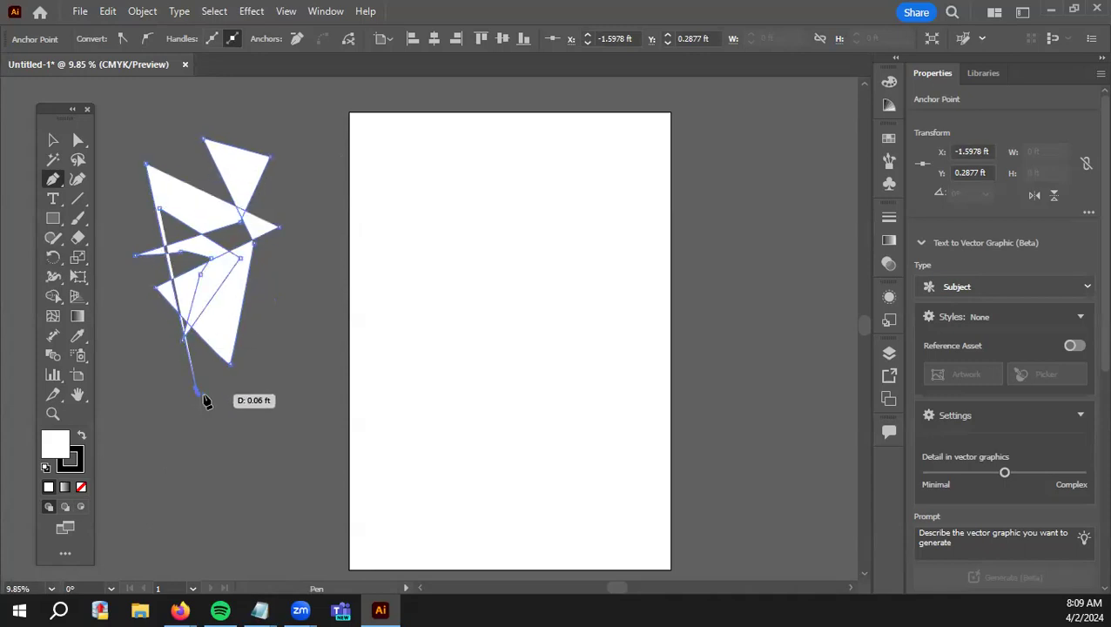
{"action": "left_click", "coordinate": [198, 390]}
{"action": "left_click", "coordinate": [274, 309]}
{"action": "left_click", "coordinate": [135, 257]}
{"action": "left_click", "coordinate": [160, 362]}
{"action": "left_click", "coordinate": [283, 231]}
{"action": "left_click", "coordinate": [135, 138]}
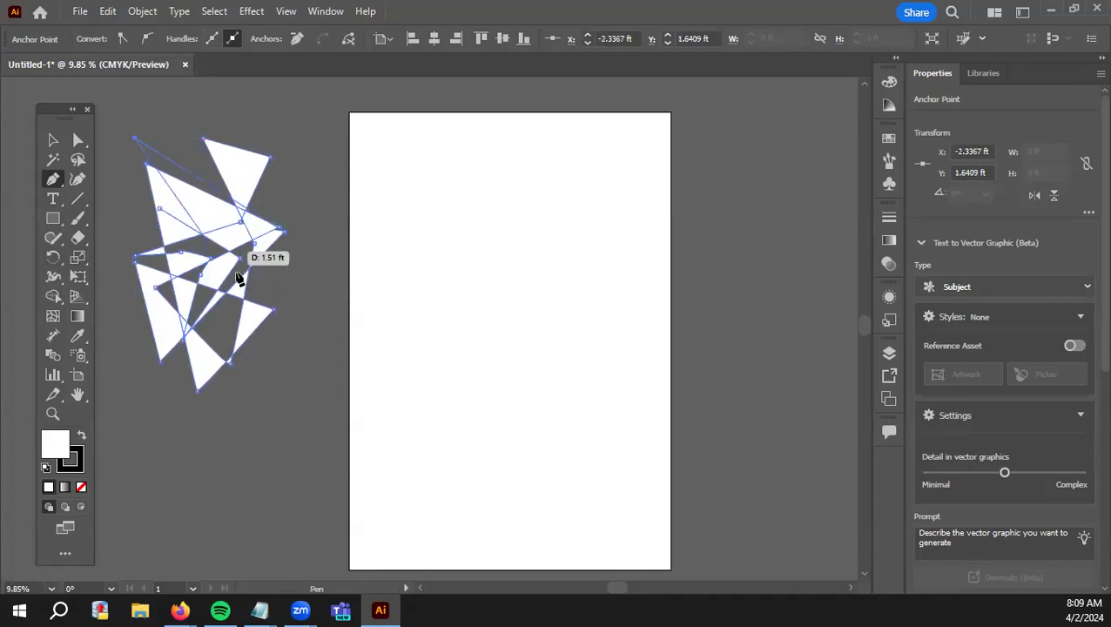
{"action": "left_click", "coordinate": [253, 291]}
{"action": "left_click_drag", "start_coordinate": [241, 407], "coordinate": [228, 407]}
{"action": "left_click", "coordinate": [130, 348]}
{"action": "left_click", "coordinate": [284, 180]}
{"action": "left_click", "coordinate": [121, 191]}
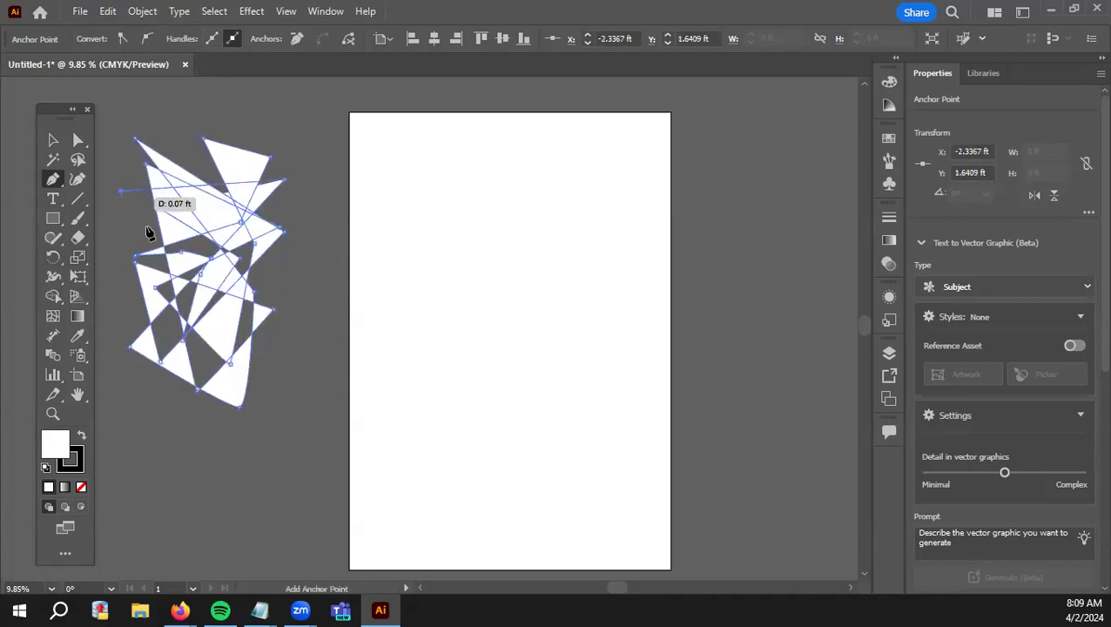
{"action": "left_click", "coordinate": [121, 335]}
{"action": "left_click", "coordinate": [293, 280]}
{"action": "left_click", "coordinate": [121, 158]}
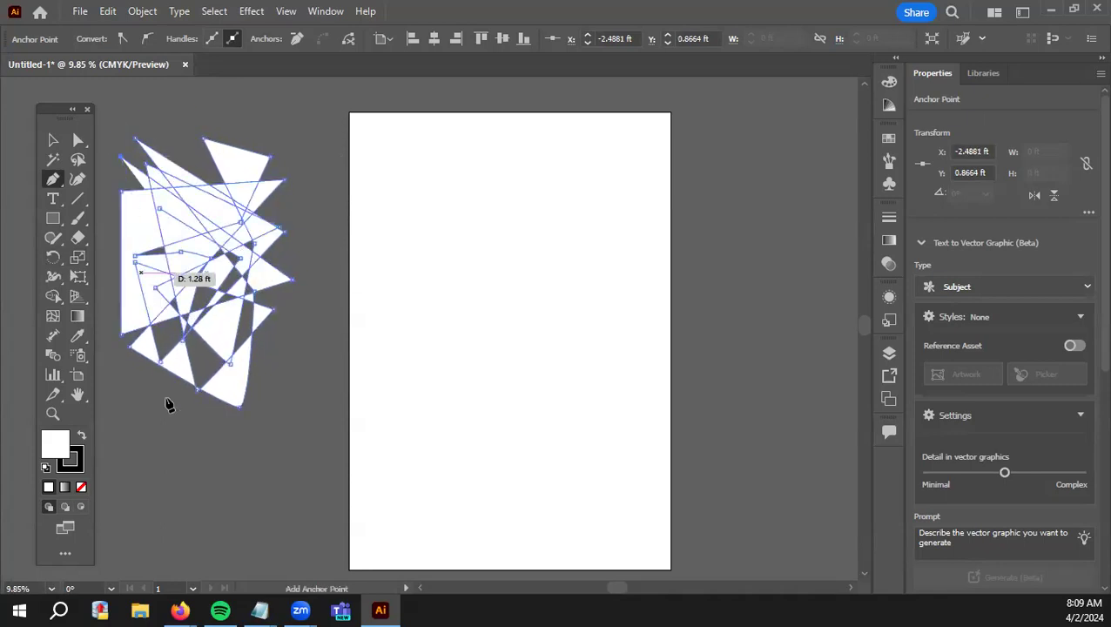
{"action": "left_click", "coordinate": [168, 401]}
{"action": "left_click", "coordinate": [274, 311]}
{"action": "left_click", "coordinate": [311, 353]}
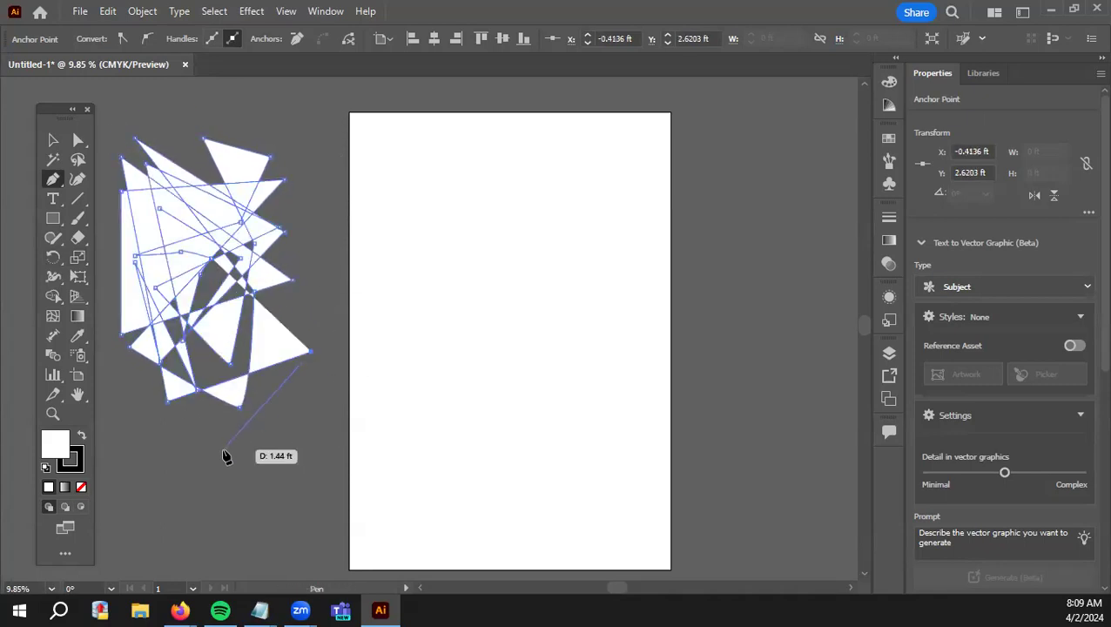
Undo every anchor point of the filled crisscross path until the canvas is empty.
{"action": "key", "text": "ctrl+z"}
{"action": "key", "text": "ctrl+z"}
{"action": "key", "text": "ctrl+z"}
{"action": "key", "text": "ctrl+z"}
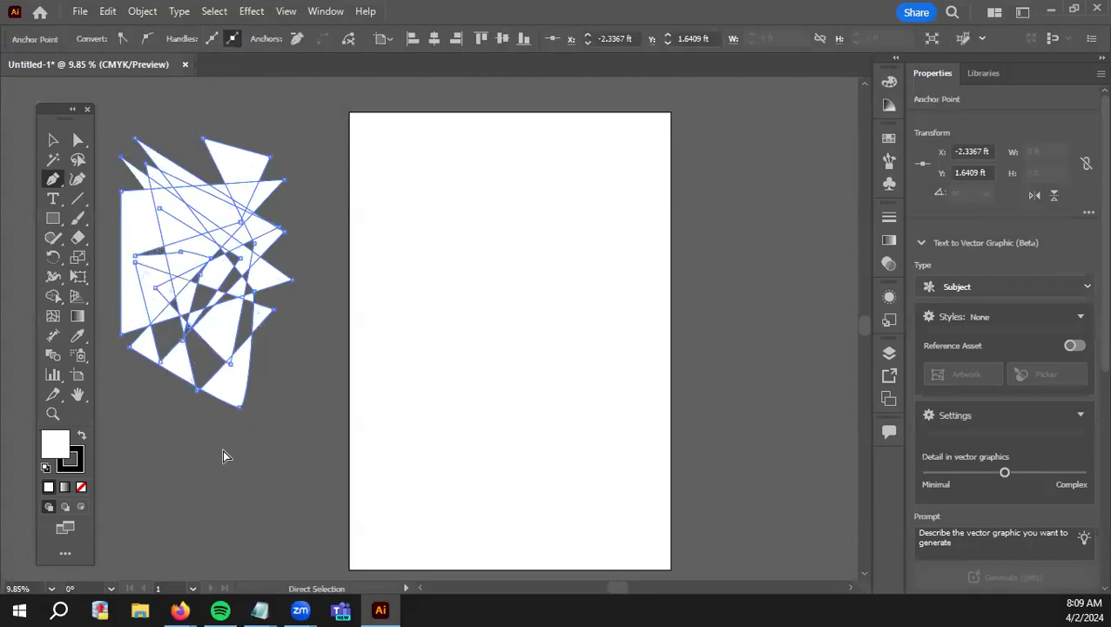
{"action": "key", "text": "ctrl+z"}
{"action": "key", "text": "ctrl+z"}
{"action": "key", "text": "ctrl+z"}
{"action": "key", "text": "ctrl+z"}
{"action": "key", "text": "ctrl+z"}
{"action": "key", "text": "ctrl+z"}
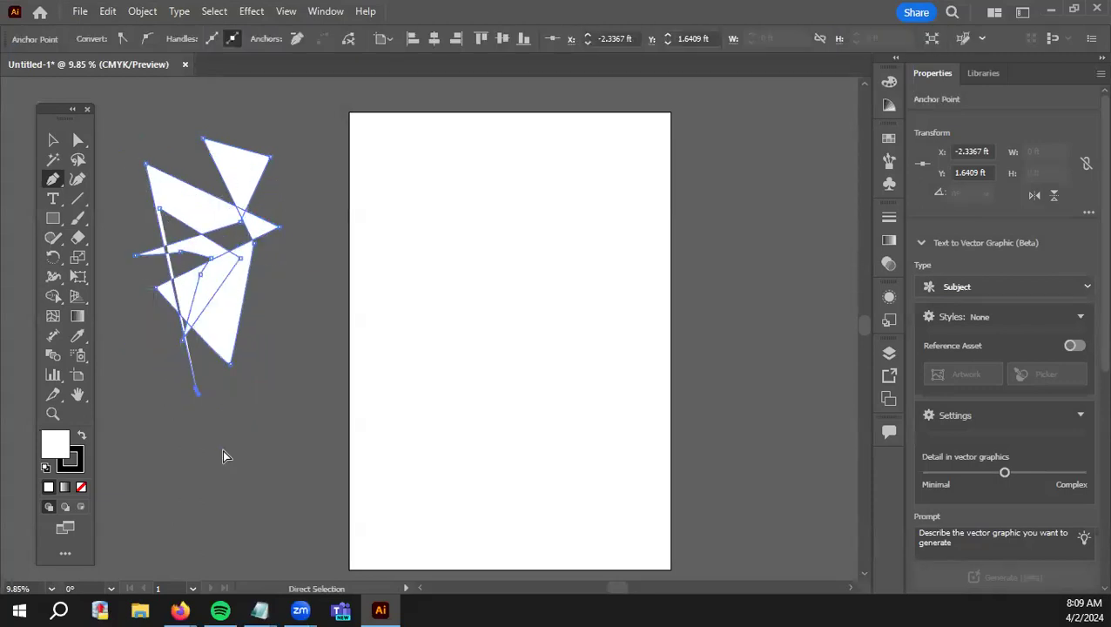
{"action": "key", "text": "ctrl+z"}
{"action": "key", "text": "ctrl+z"}
{"action": "key", "text": "ctrl+z"}
{"action": "key", "text": "ctrl+z"}
{"action": "key", "text": "ctrl+z"}
{"action": "key", "text": "ctrl+z"}
{"action": "key", "text": "ctrl+z"}
{"action": "key", "text": "ctrl+z"}
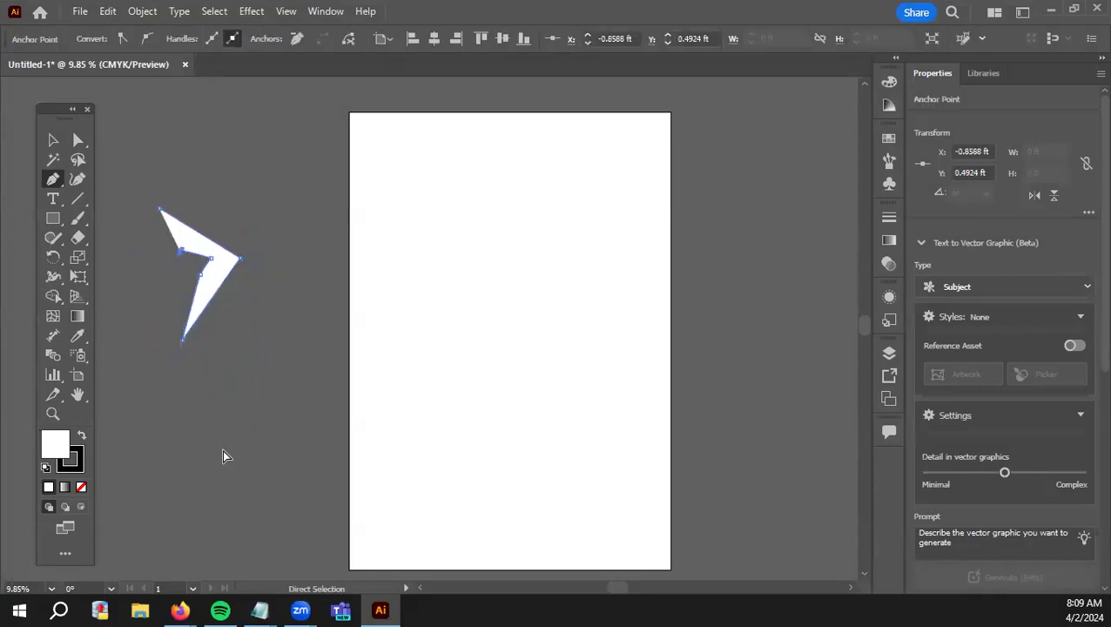
{"action": "key", "text": "ctrl+z"}
{"action": "key", "text": "ctrl+z"}
{"action": "key", "text": "ctrl+z"}
{"action": "key", "text": "ctrl+z"}
{"action": "key", "text": "ctrl+z"}
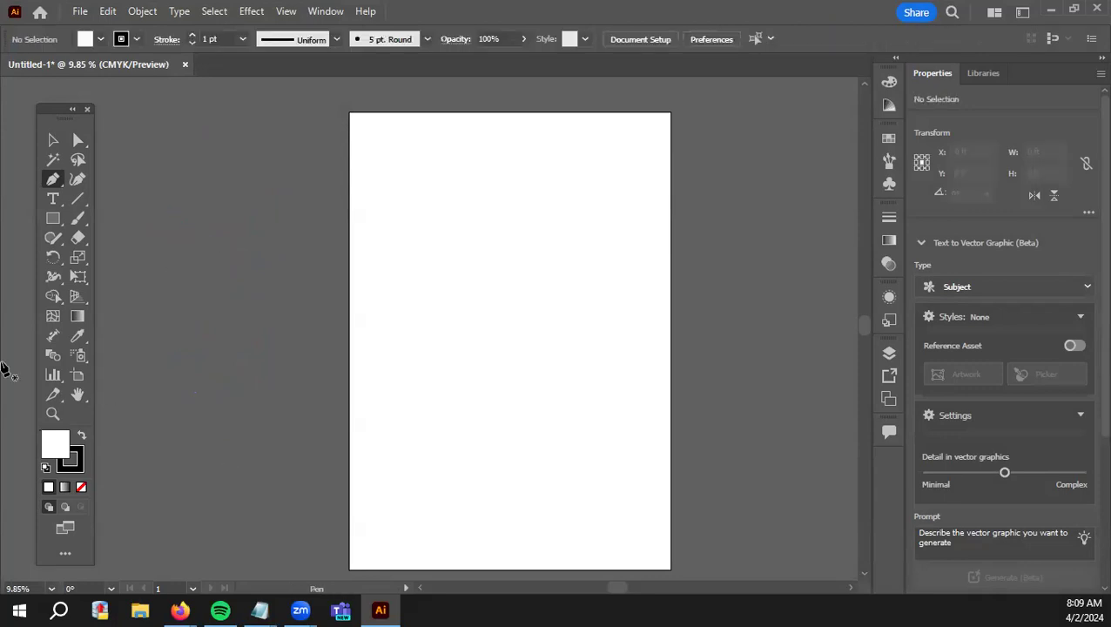
Set the fill to none and draw an open path of straight segments with the Pen tool left of the artboard.
{"action": "left_click", "coordinate": [82, 487]}
{"action": "left_click", "coordinate": [141, 227]}
{"action": "left_click", "coordinate": [188, 241]}
{"action": "left_click", "coordinate": [205, 319]}
{"action": "left_click", "coordinate": [127, 309]}
{"action": "left_click", "coordinate": [145, 274]}
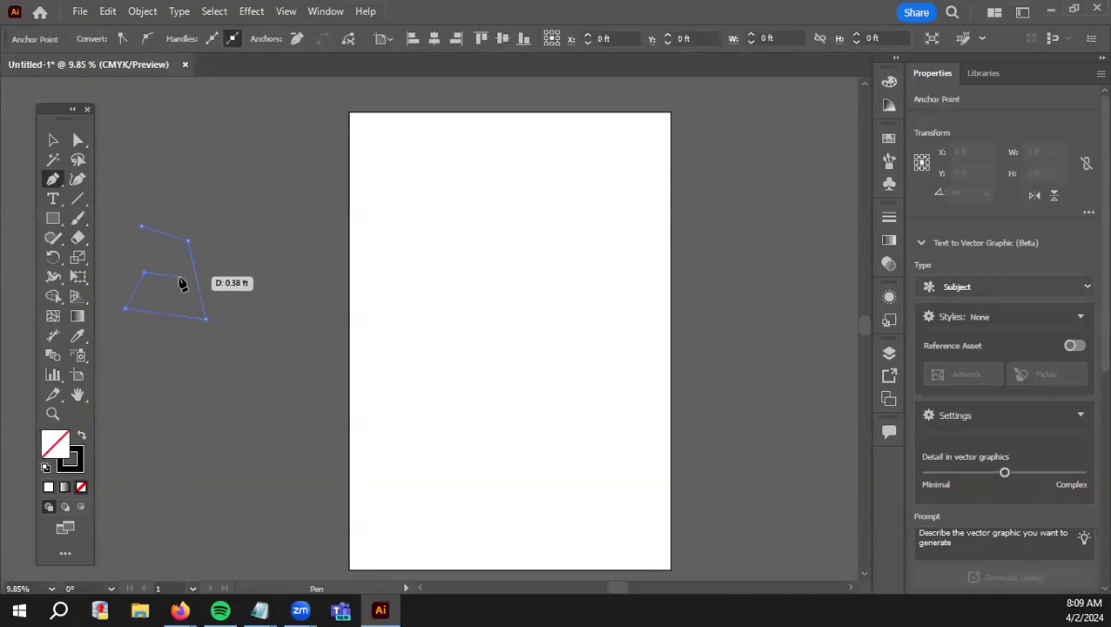
{"action": "left_click", "coordinate": [178, 276]}
{"action": "left_click", "coordinate": [233, 273]}
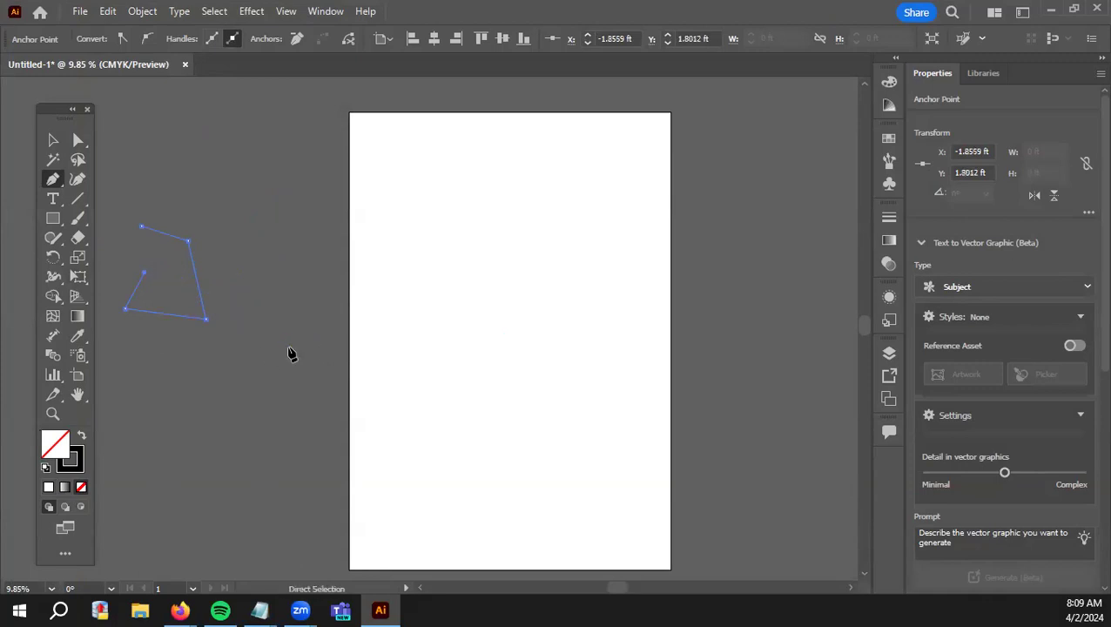
End the open unfilled path and undo all of its anchor points.
{"action": "key", "text": "Escape"}
{"action": "key", "text": "ctrl+z"}
{"action": "key", "text": "ctrl+z"}
{"action": "key", "text": "ctrl+z"}
{"action": "key", "text": "ctrl+z"}
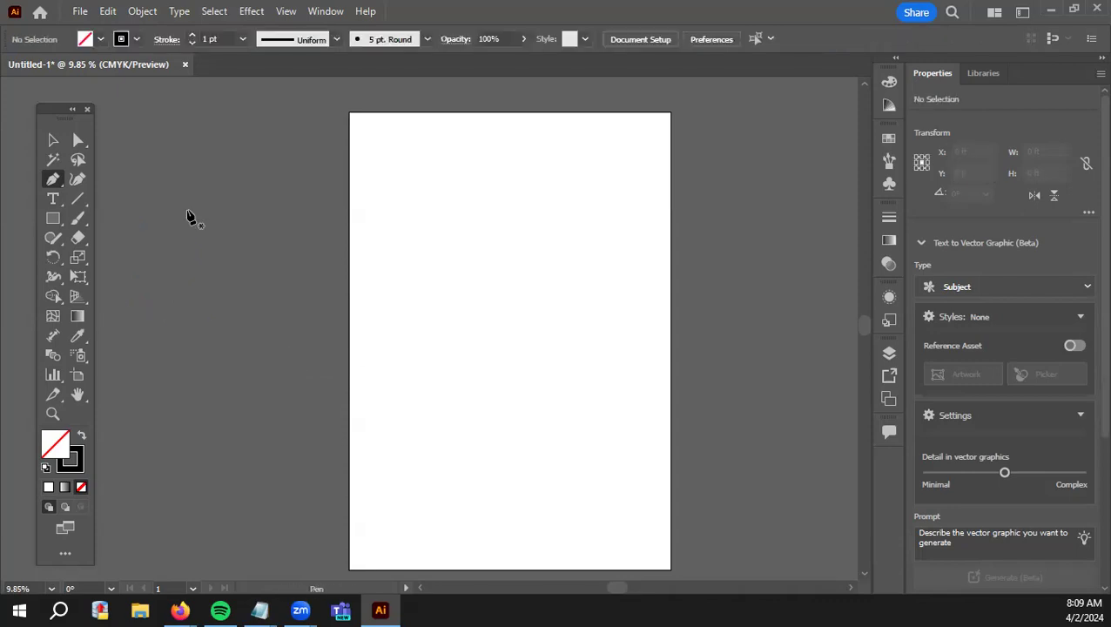
Draw a tall, unfilled zigzag path with six anchor points left of the artboard and end it as an open path.
{"action": "left_click", "coordinate": [243, 148]}
{"action": "left_click", "coordinate": [182, 235]}
{"action": "left_click", "coordinate": [251, 282]}
{"action": "left_click", "coordinate": [222, 352]}
{"action": "left_click", "coordinate": [194, 408]}
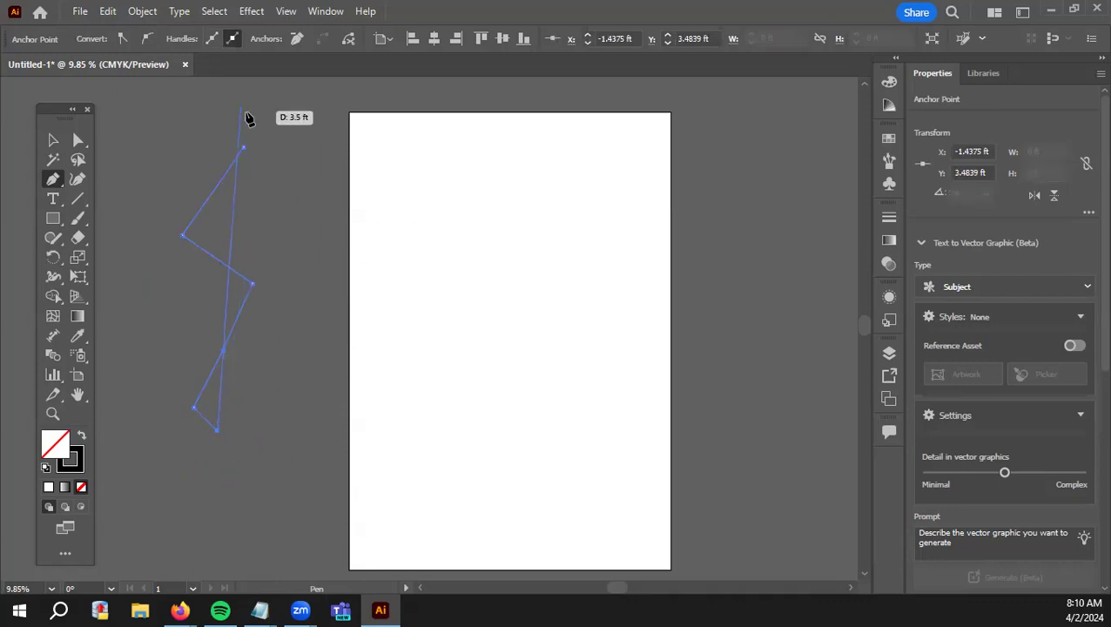
{"action": "key", "text": "Escape"}
Move the whole zigzag path down and to the left on the empty canvas with the Selection tool.
{"action": "left_click", "coordinate": [53, 140]}
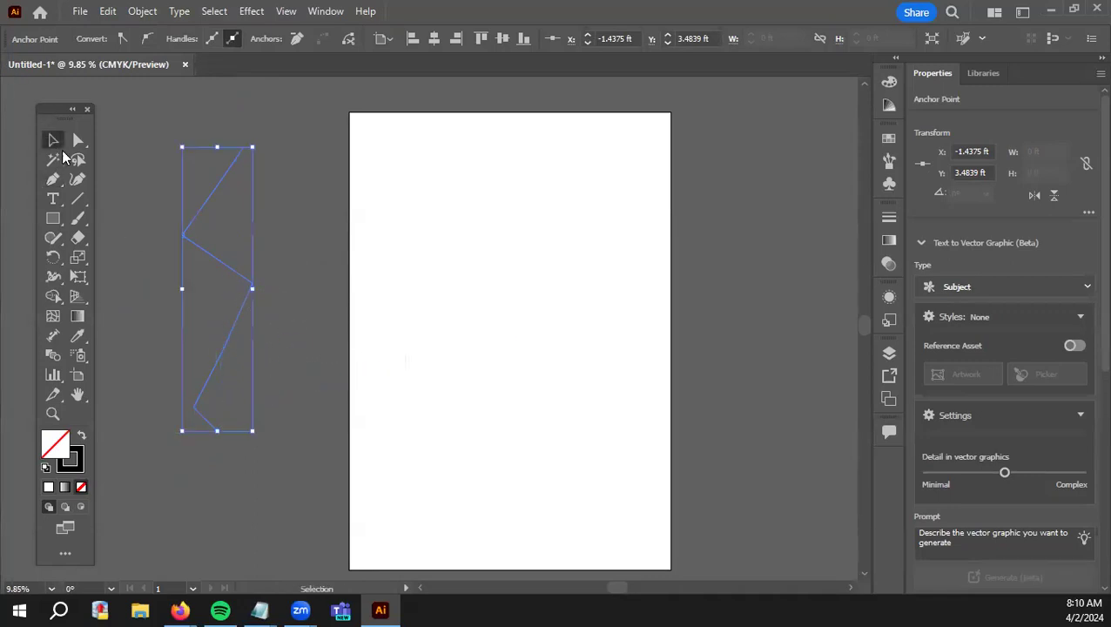
{"action": "left_click", "coordinate": [319, 237]}
{"action": "left_click_drag", "start_coordinate": [248, 289], "coordinate": [194, 366]}
{"action": "left_click", "coordinate": [269, 348]}
Move the zigzag path up and right toward the artboard, and set its stroke weight to 25 pt.
{"action": "left_click", "coordinate": [75, 461]}
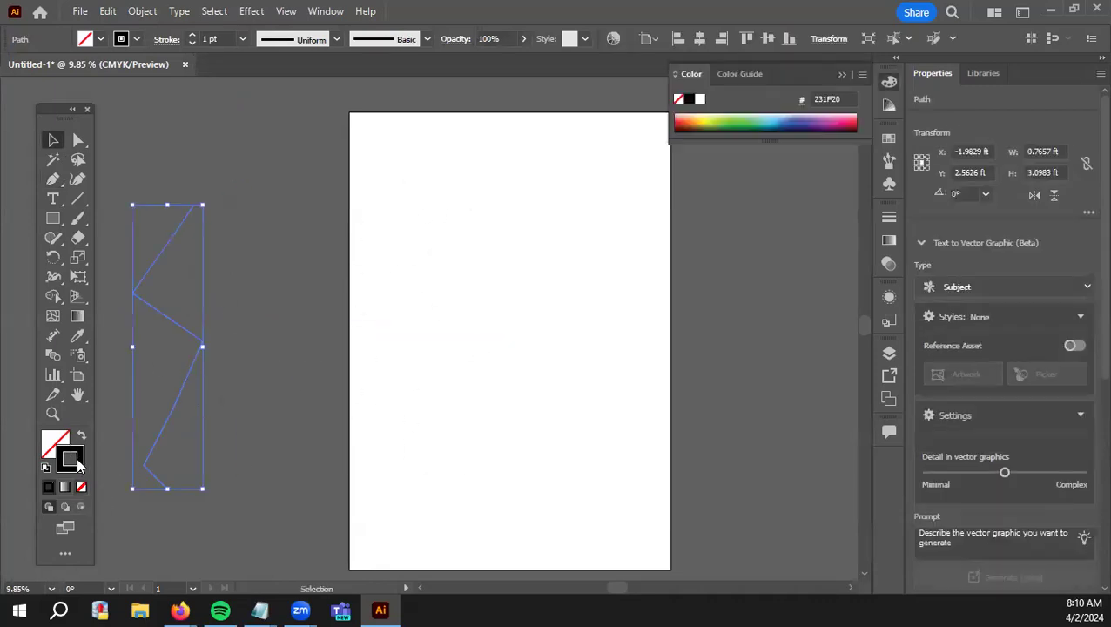
{"action": "left_click_drag", "start_coordinate": [184, 322], "coordinate": [254, 301]}
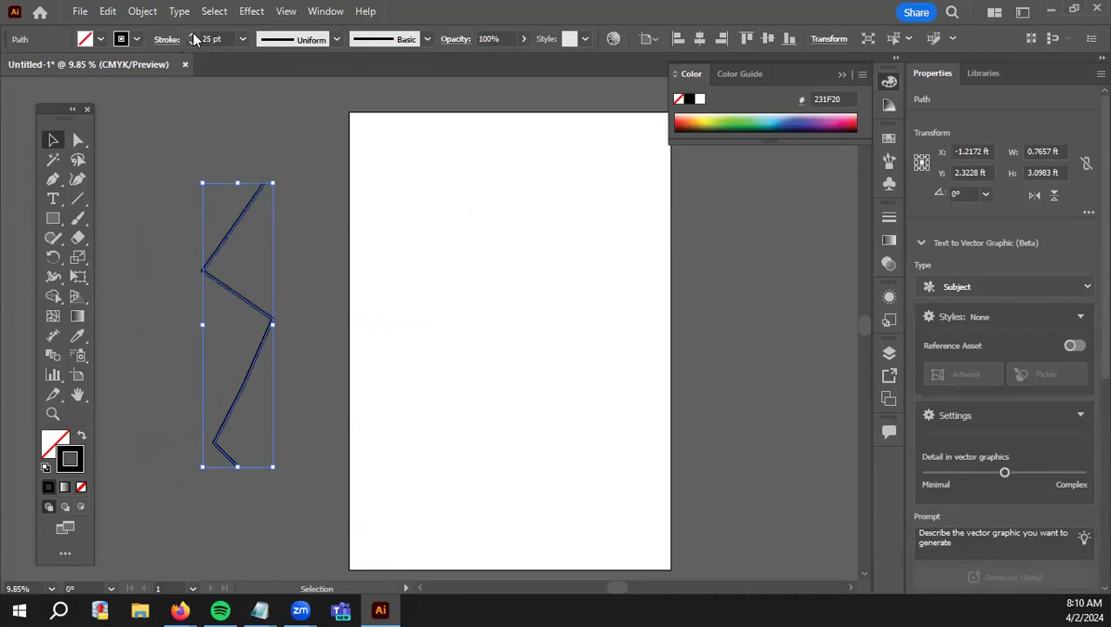
{"action": "left_click", "coordinate": [287, 370]}
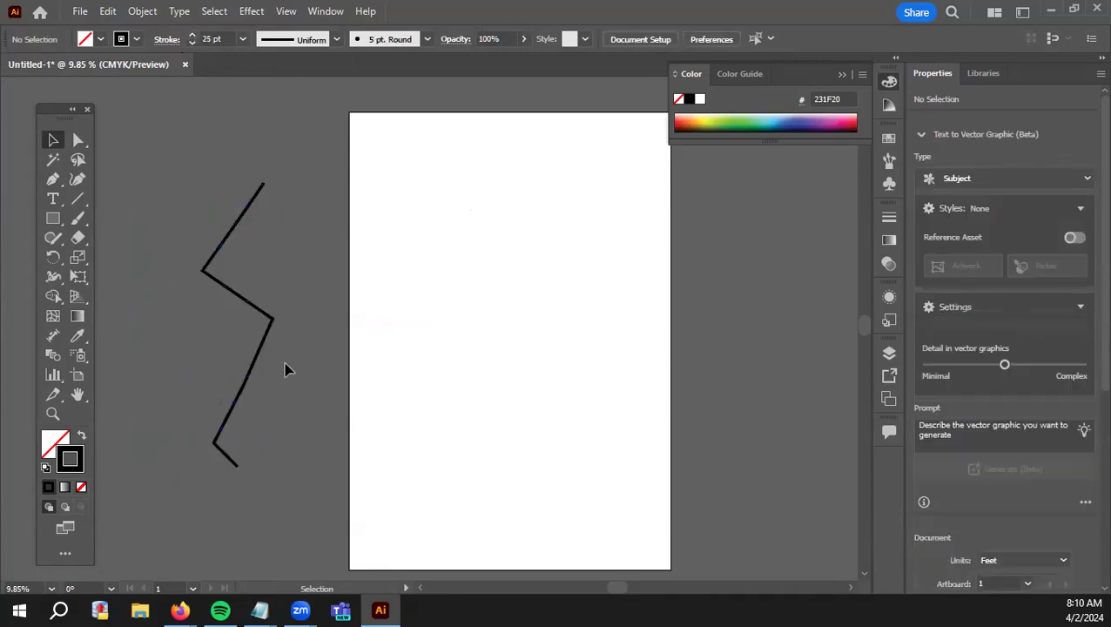
Move the thick black zigzag path onto the middle of the artboard and deselect it.
{"action": "left_click", "coordinate": [263, 324]}
{"action": "left_click", "coordinate": [181, 350]}
{"action": "left_click_drag", "start_coordinate": [272, 320], "coordinate": [525, 329]}
{"action": "left_click", "coordinate": [451, 335]}
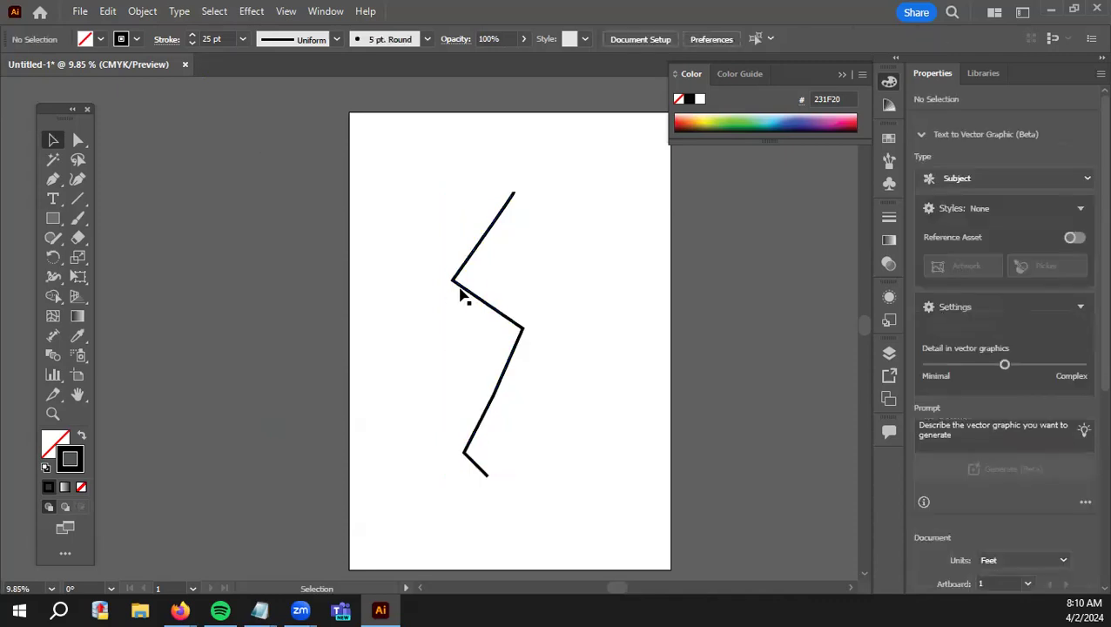
Change the zigzag path's stroke color to blue 005CA0 and deselect the path.
{"action": "left_click", "coordinate": [516, 333]}
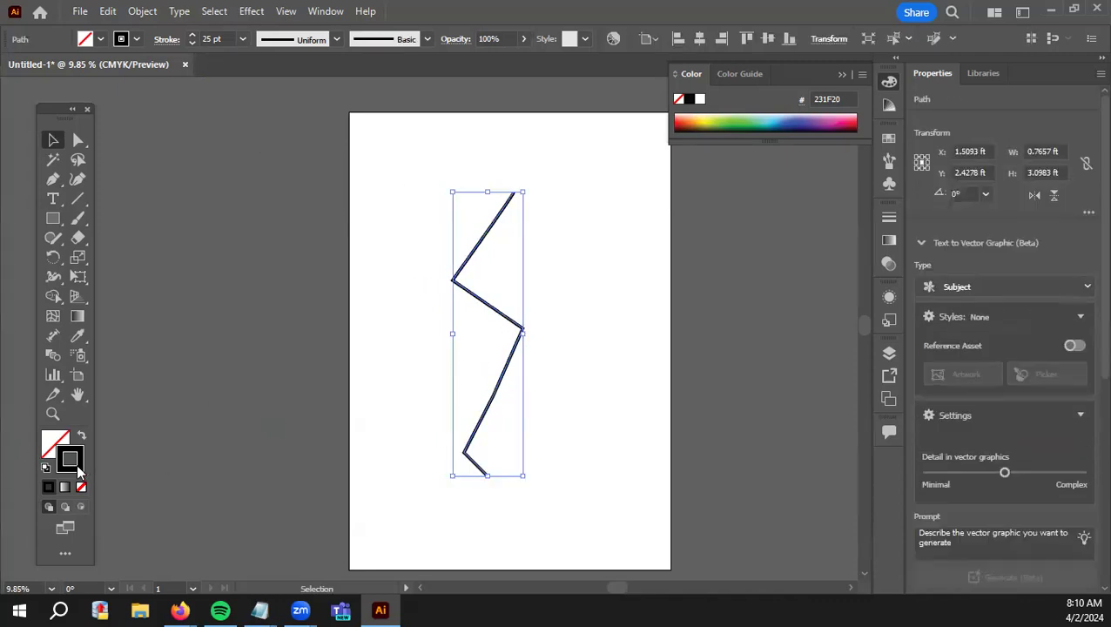
{"action": "double_click", "coordinate": [76, 467]}
{"action": "mouse_move", "coordinate": [395, 382]}
{"action": "left_mouse_down"}
{"action": "mouse_move", "coordinate": [451, 260]}
{"action": "mouse_move", "coordinate": [547, 204]}
{"action": "left_mouse_up"}
{"action": "left_click", "coordinate": [582, 284]}
{"action": "left_click_drag", "start_coordinate": [535, 273], "coordinate": [538, 274]}
{"action": "key", "text": "Return"}
{"action": "left_click", "coordinate": [240, 243]}
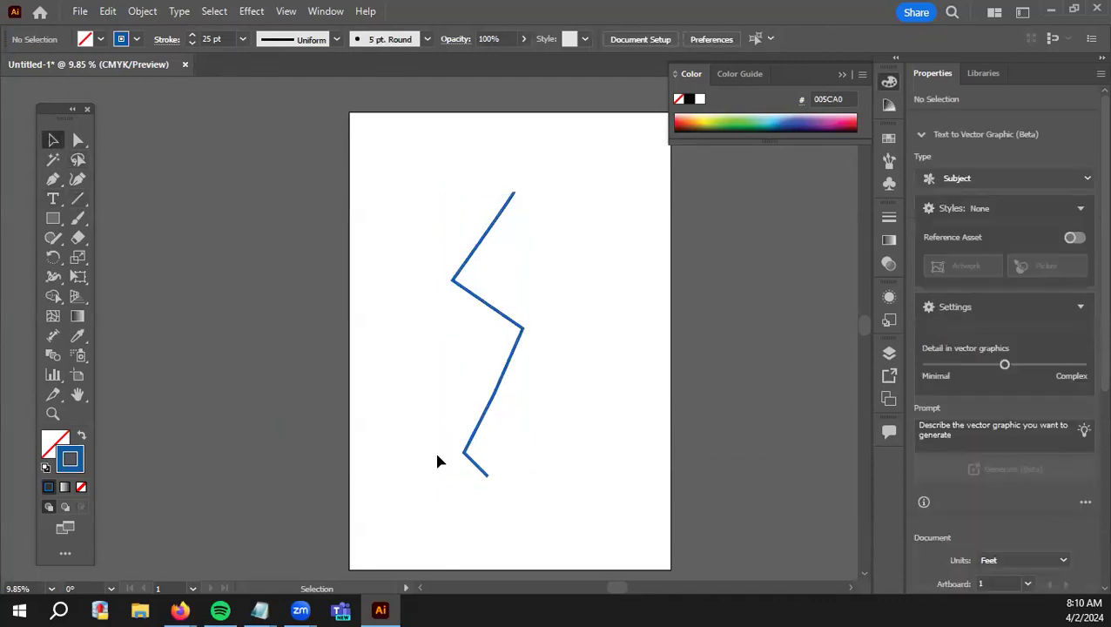
Delete the blue zigzag path from the artboard and activate the Pen tool.
{"action": "left_click_drag", "start_coordinate": [396, 218], "coordinate": [539, 506]}
{"action": "key", "text": "Delete"}
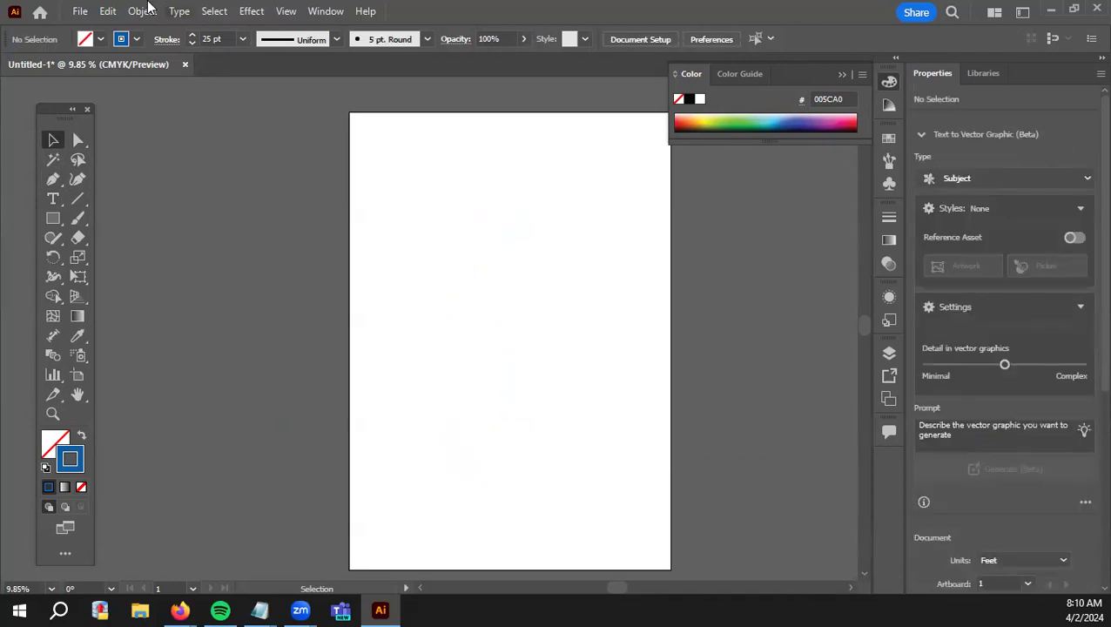
{"action": "left_click", "coordinate": [53, 179]}
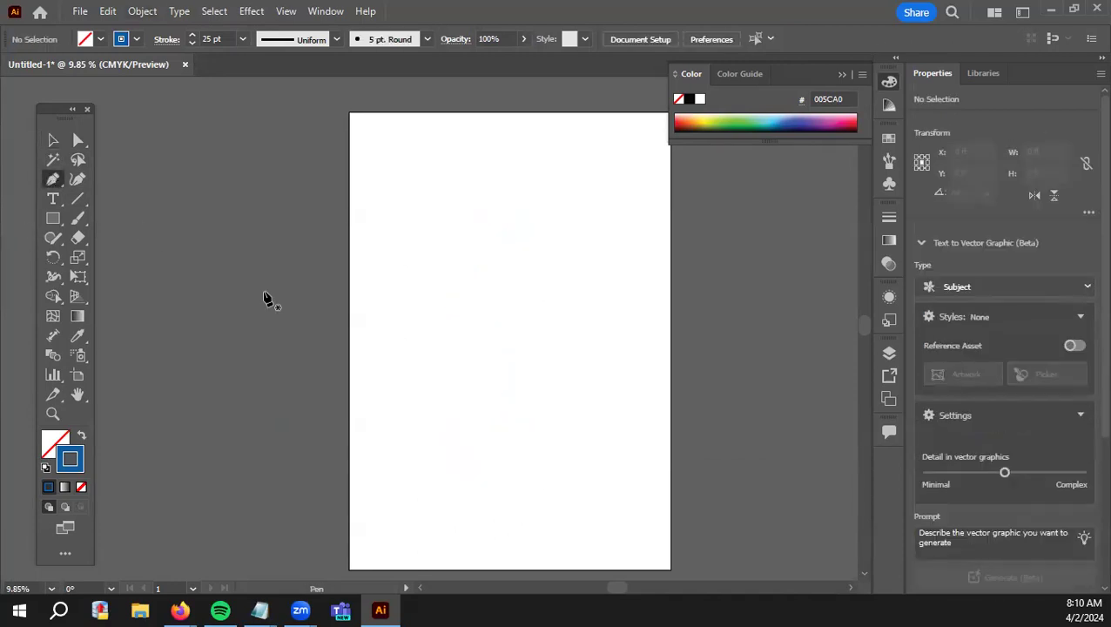
{"action": "double_click", "coordinate": [79, 464]}
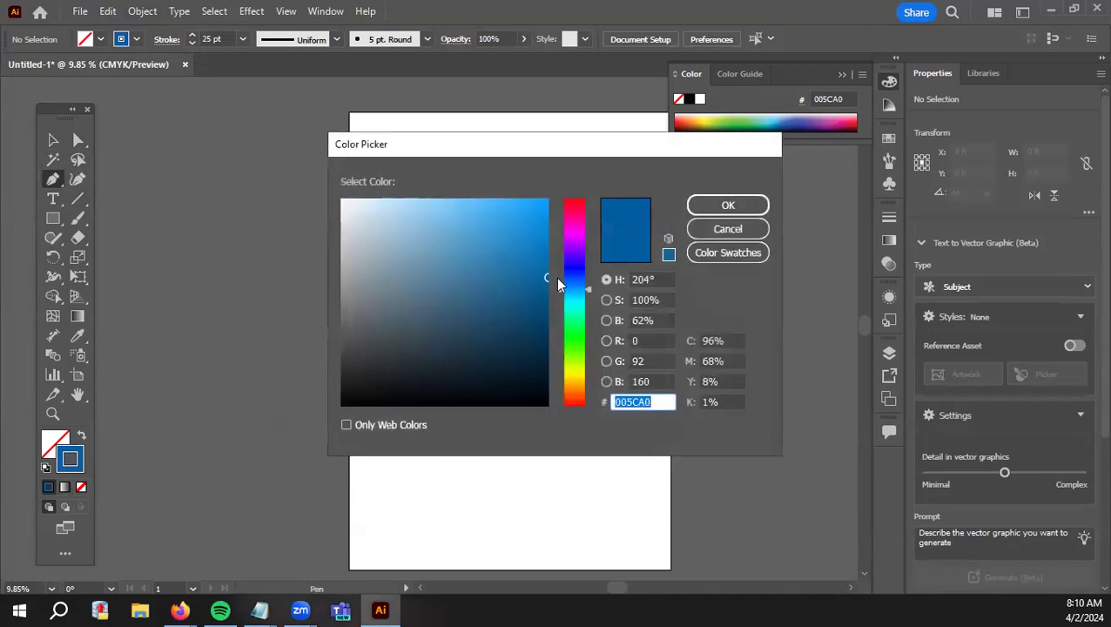
{"action": "left_click_drag", "start_coordinate": [501, 334], "coordinate": [239, 469]}
{"action": "left_click", "coordinate": [722, 225]}
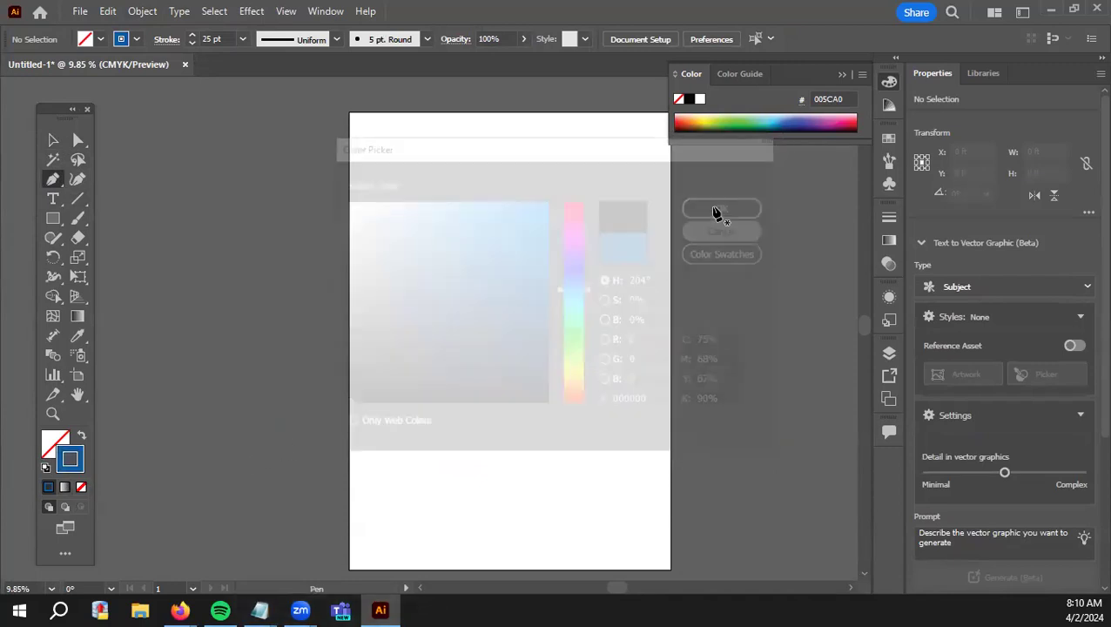
Set the stroke color to black 000000 and the stroke weight to 1 pt.
{"action": "double_click", "coordinate": [72, 461]}
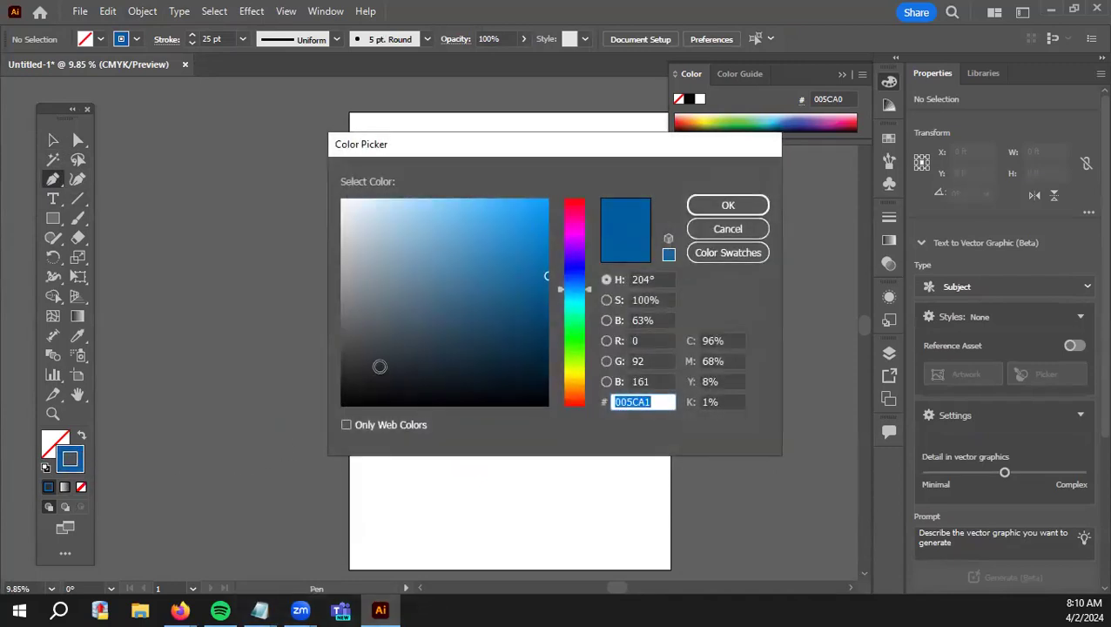
{"action": "left_click_drag", "start_coordinate": [379, 365], "coordinate": [288, 451]}
{"action": "left_click", "coordinate": [714, 207]}
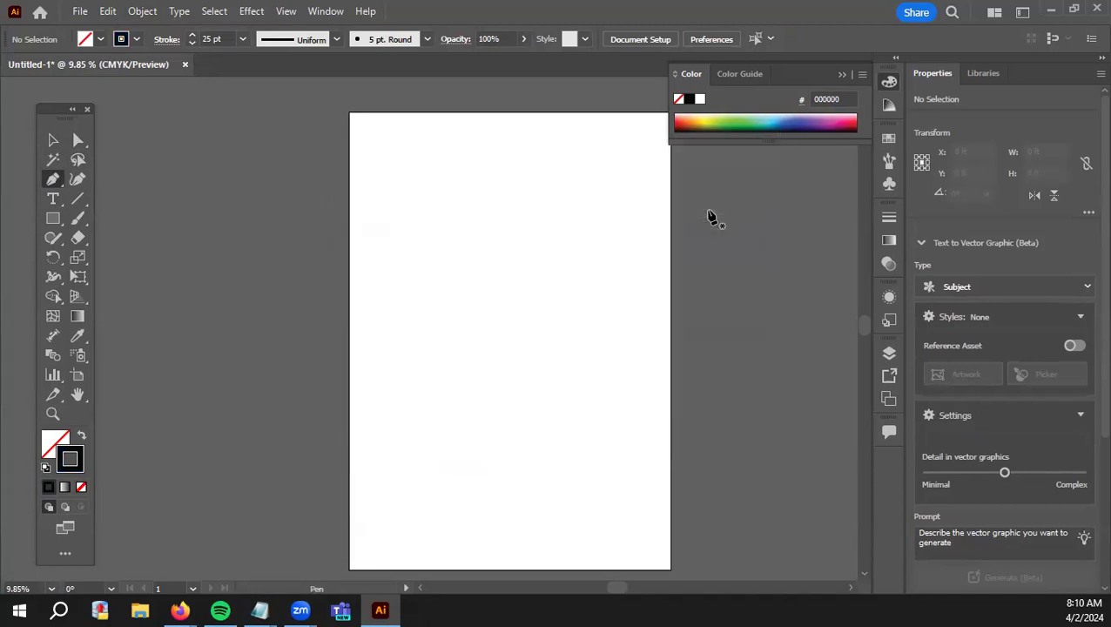
{"action": "left_click", "coordinate": [191, 44]}
{"action": "left_click", "coordinate": [192, 43]}
Draw an open curved Pen path in the upper part of the artboard, pulling vertical direction handles from its second anchor.
{"action": "left_click", "coordinate": [52, 139]}
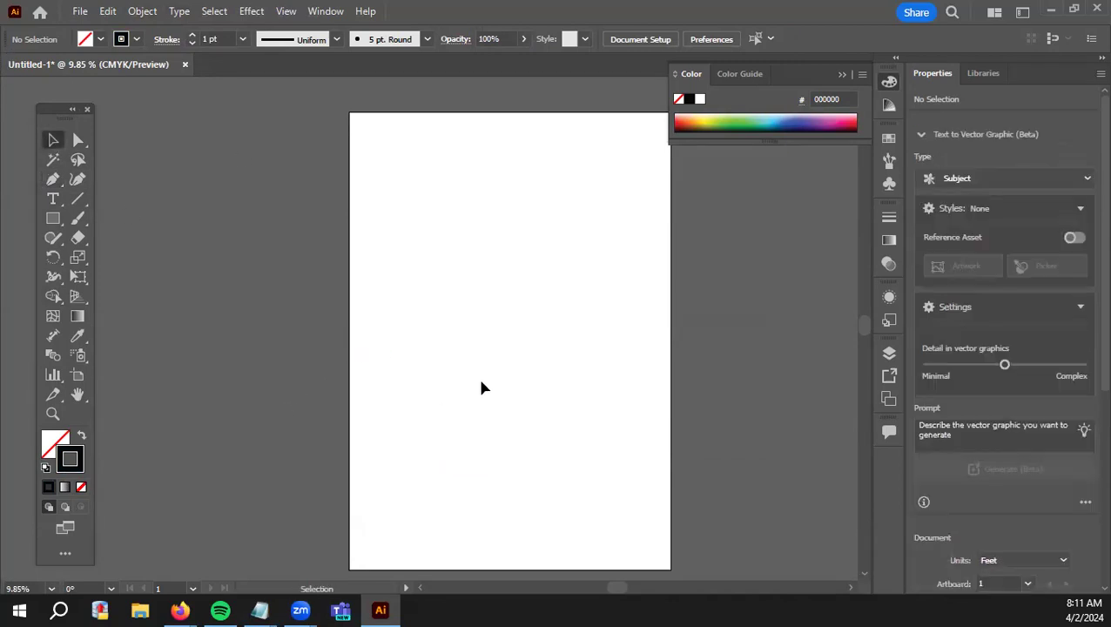
{"action": "left_click_drag", "start_coordinate": [500, 353], "coordinate": [383, 379]}
{"action": "scroll", "coordinate": [379, 369], "scroll_direction": "up", "scroll_amount": 1}
{"action": "left_click", "coordinate": [53, 179]}
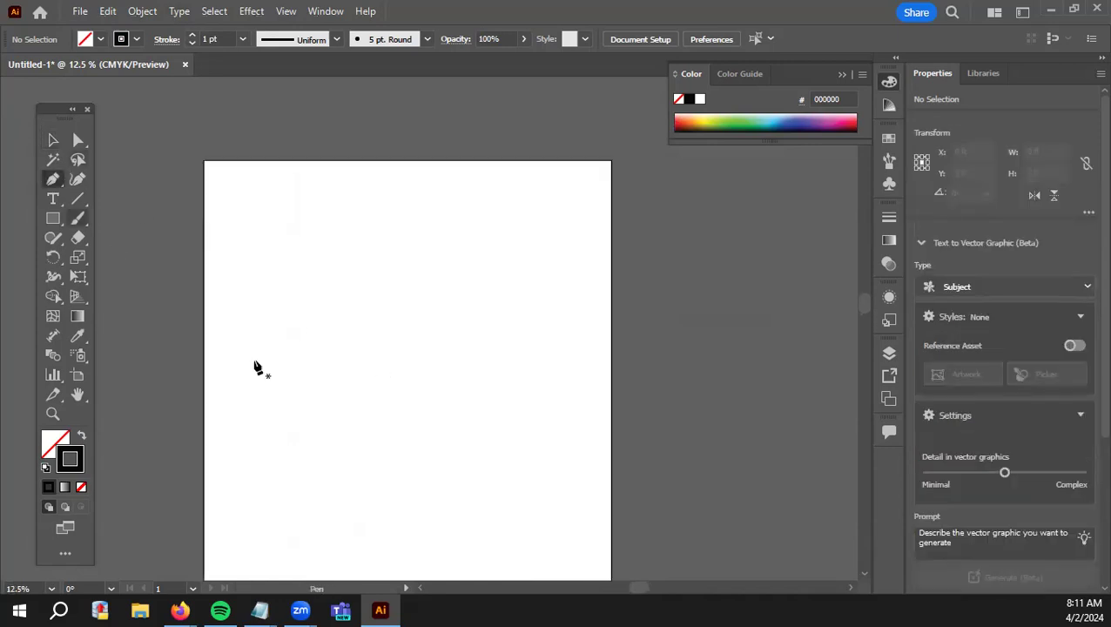
{"action": "left_click", "coordinate": [270, 270]}
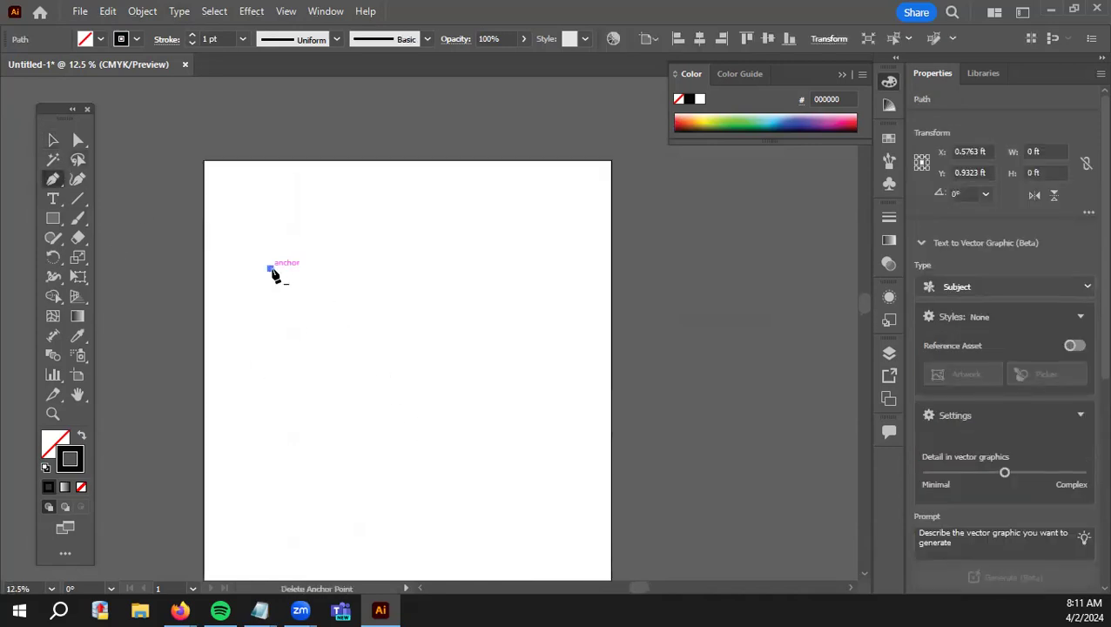
{"action": "left_click_drag", "start_coordinate": [392, 304], "coordinate": [327, 300]}
{"action": "left_click_drag", "start_coordinate": [256, 309], "coordinate": [229, 302]}
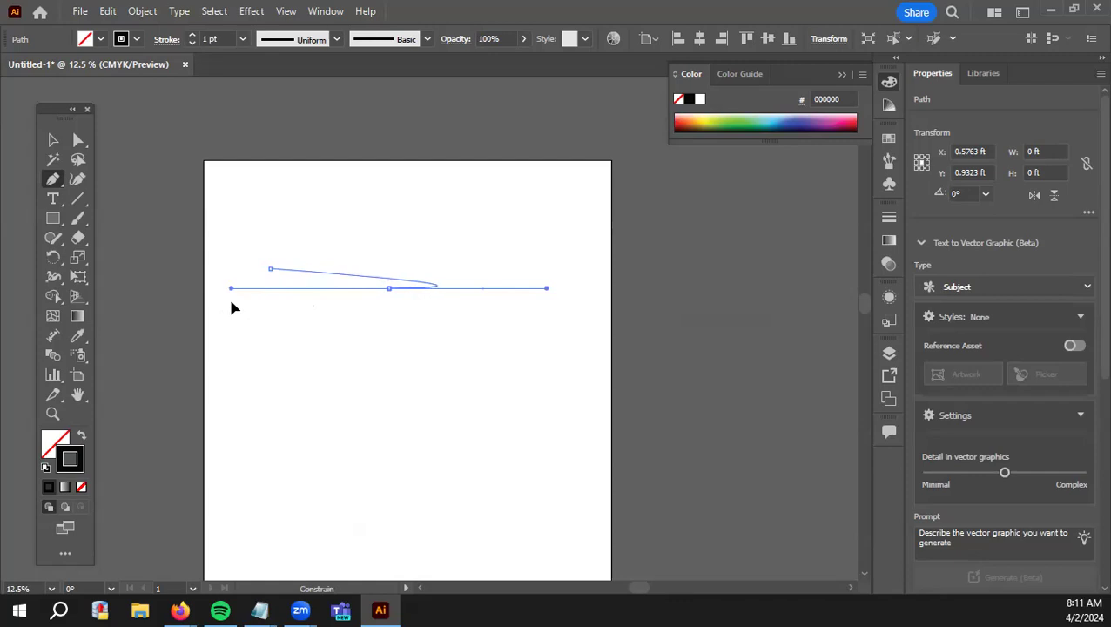
{"action": "left_click_drag", "start_coordinate": [224, 302], "coordinate": [374, 390]}
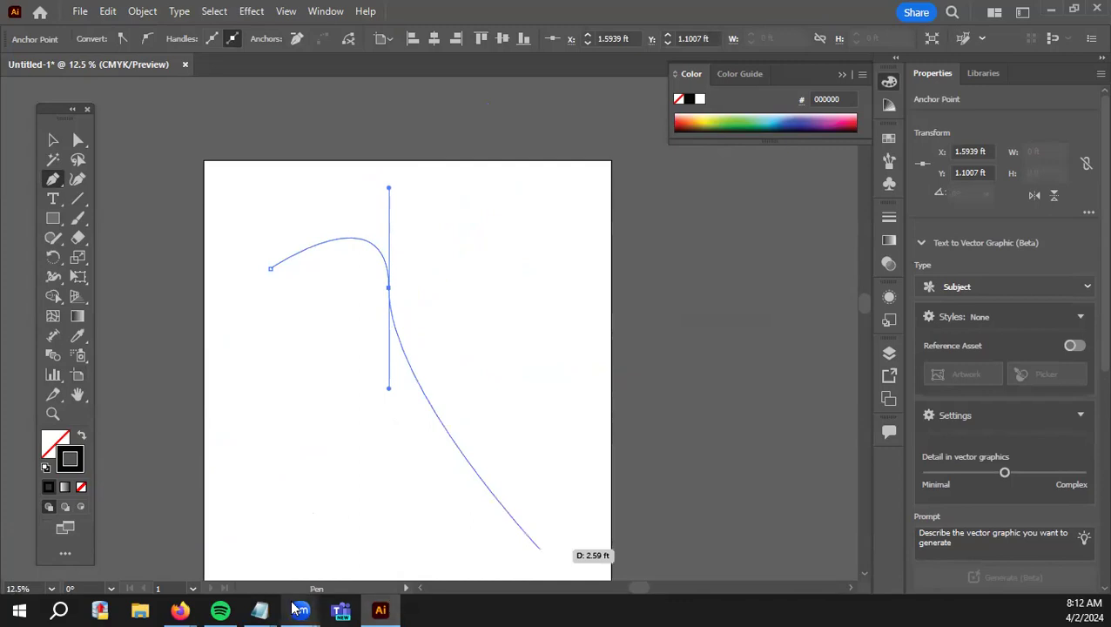
Switch to the Notepad agenda, highlight the "Anchors vs Handles" line, and return to the Illustrator drawing.
{"action": "left_click", "coordinate": [215, 477]}
{"action": "left_click", "coordinate": [222, 221]}
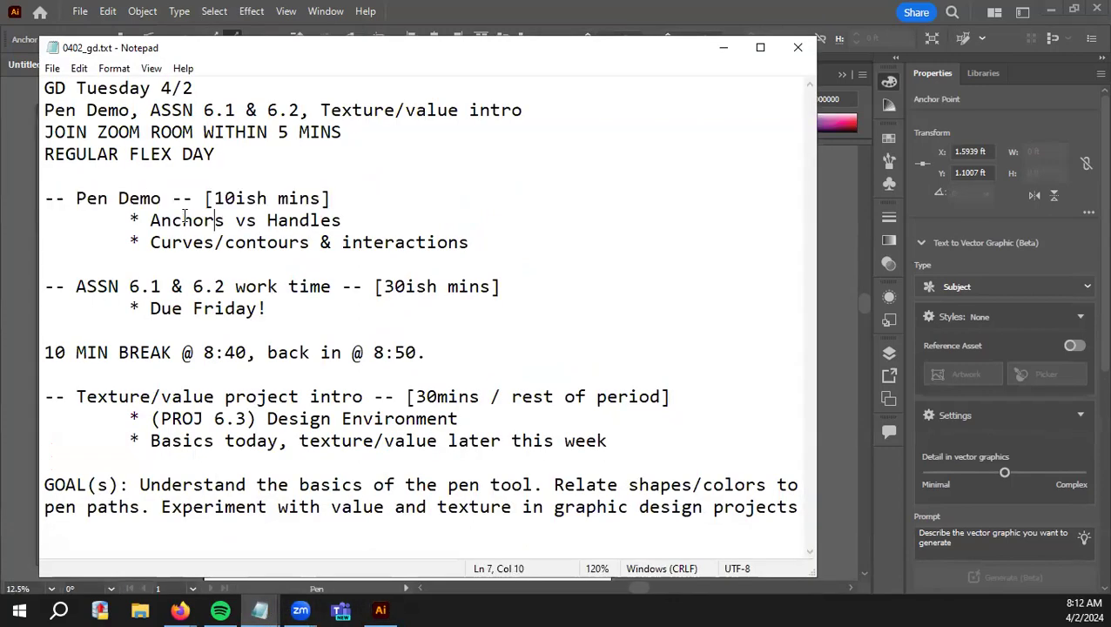
{"action": "key", "text": "shift+End"}
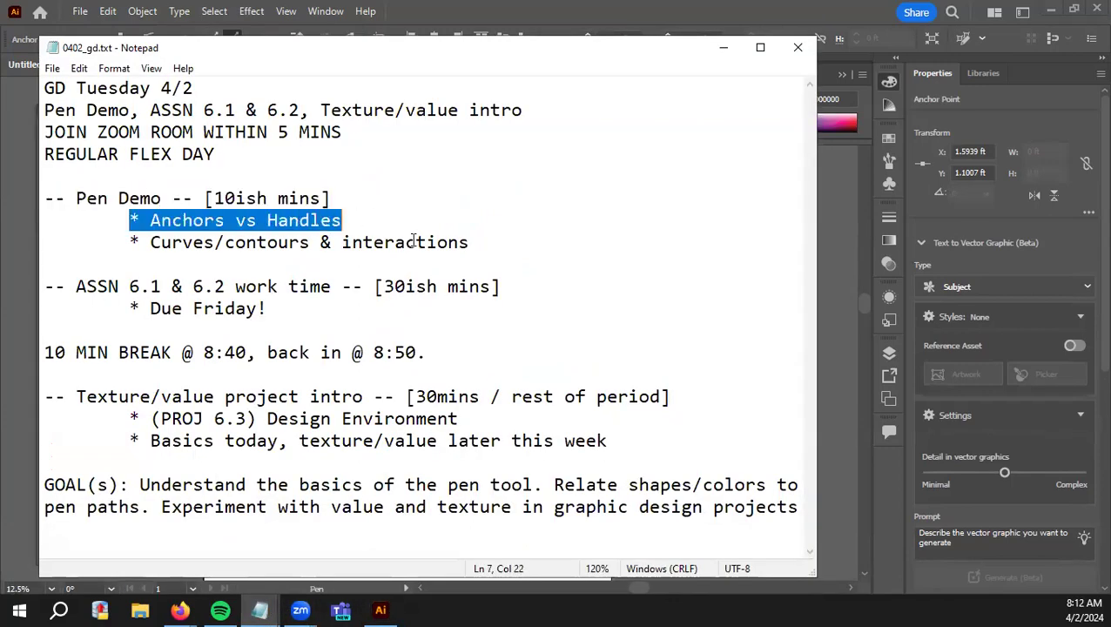
{"action": "left_click", "coordinate": [720, 48]}
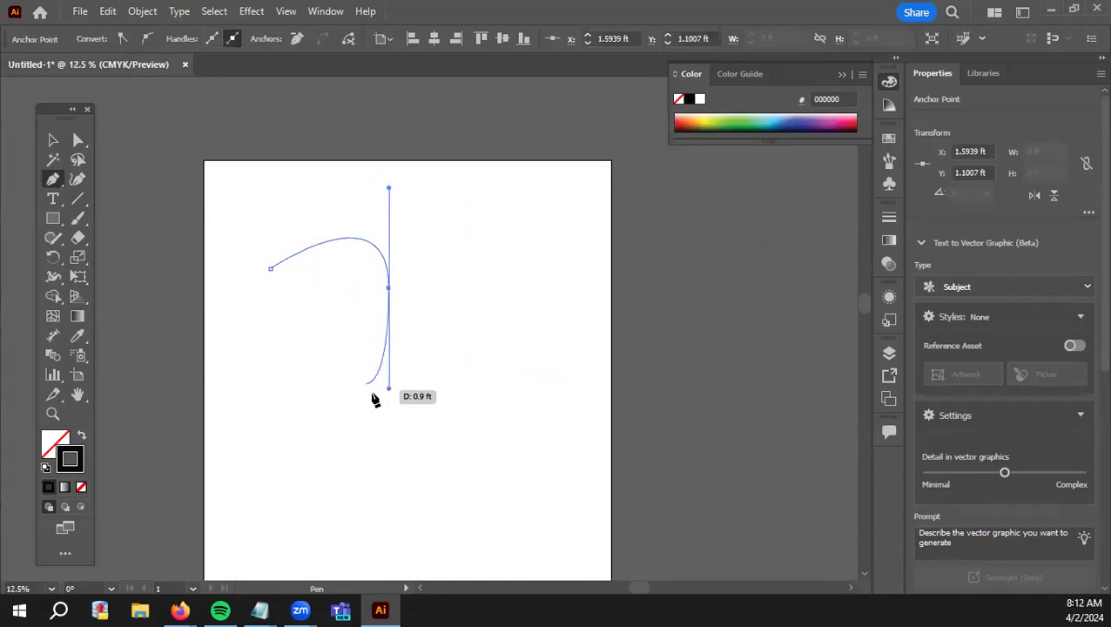
Delete the unfinished curved path from the artboard.
{"action": "left_click", "coordinate": [388, 389]}
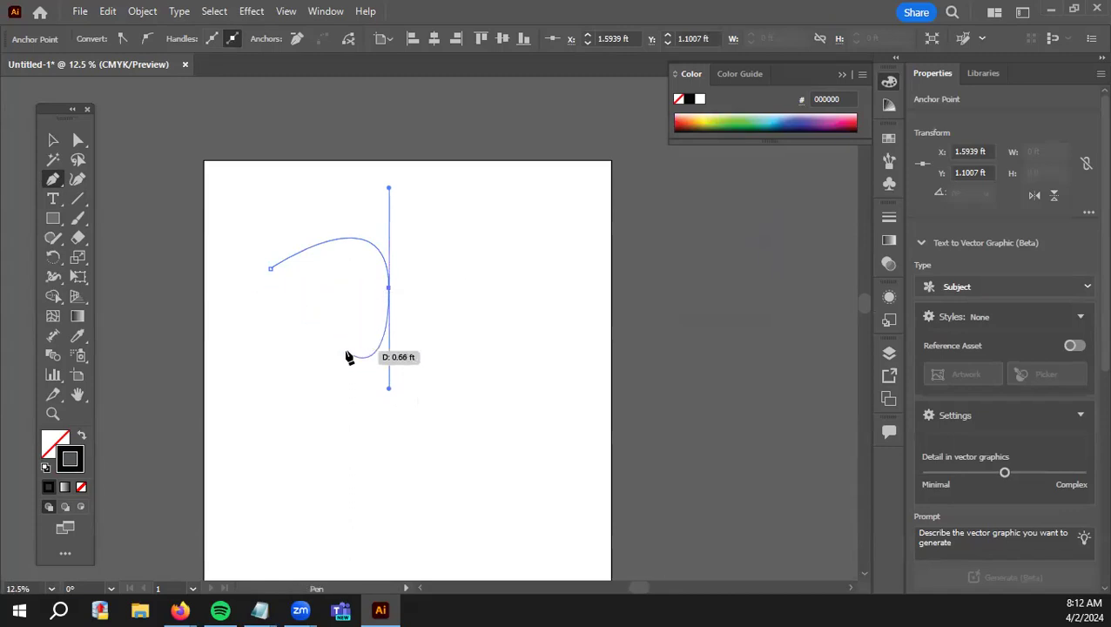
{"action": "key", "text": "Delete"}
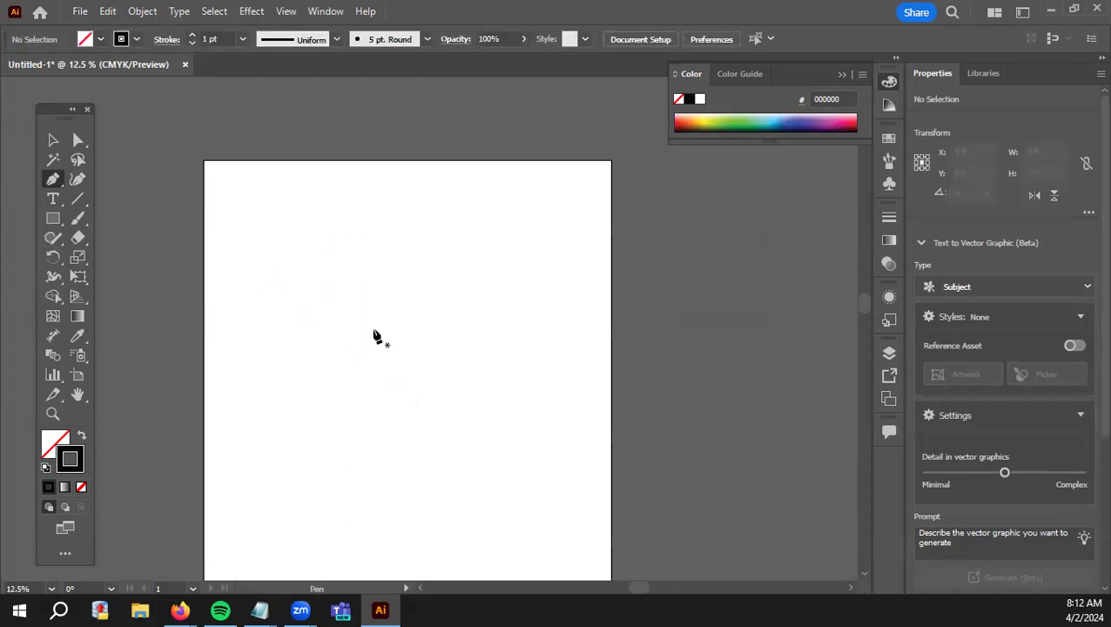
Try an S-shaped Pen path with very long horizontal direction handles, and undo it.
{"action": "mouse_move", "coordinate": [294, 389]}
{"action": "left_mouse_down"}
{"action": "mouse_move", "coordinate": [325, 447]}
{"action": "mouse_move", "coordinate": [513, 405]}
{"action": "mouse_move", "coordinate": [520, 429]}
{"action": "mouse_move", "coordinate": [494, 428]}
{"action": "mouse_move", "coordinate": [501, 433]}
{"action": "mouse_move", "coordinate": [462, 450]}
{"action": "mouse_move", "coordinate": [598, 459]}
{"action": "mouse_move", "coordinate": [485, 468]}
{"action": "left_mouse_up"}
{"action": "left_click_drag", "start_coordinate": [582, 475], "coordinate": [831, 477]}
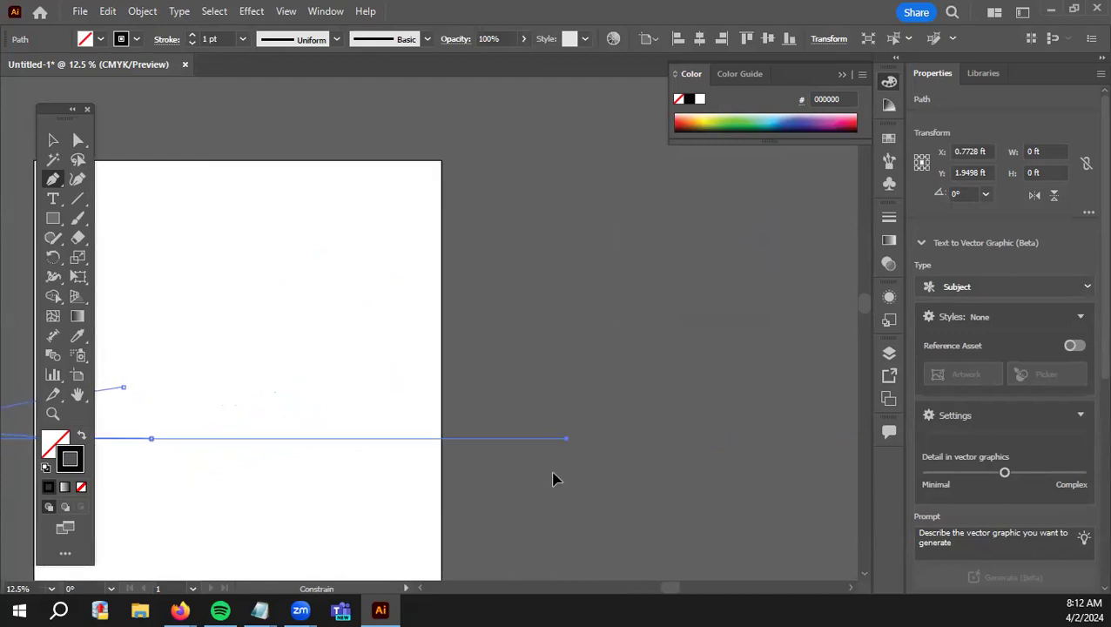
{"action": "left_click_drag", "start_coordinate": [553, 478], "coordinate": [491, 503]}
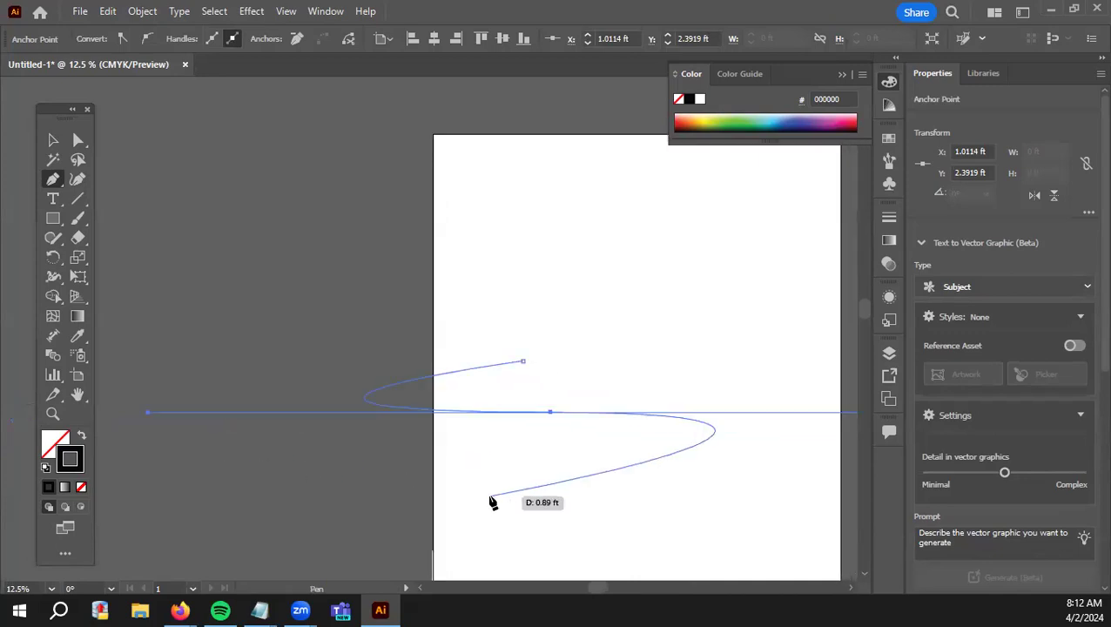
{"action": "key", "text": "ctrl+z"}
{"action": "key", "text": "ctrl+z"}
Draw a rounded open Pen path through three anchors, pulling diagonal direction handles from the second and third anchors.
{"action": "left_click_drag", "start_coordinate": [570, 457], "coordinate": [289, 547]}
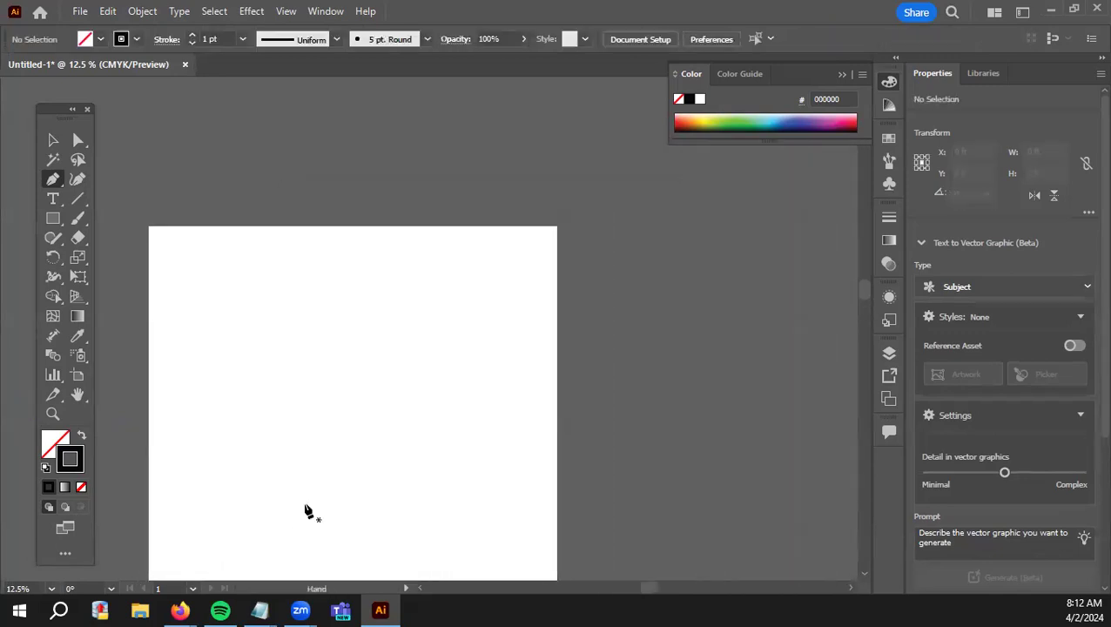
{"action": "left_click", "coordinate": [254, 325]}
{"action": "mouse_move", "coordinate": [435, 324]}
{"action": "left_mouse_down"}
{"action": "mouse_move", "coordinate": [474, 419]}
{"action": "mouse_move", "coordinate": [447, 430]}
{"action": "mouse_move", "coordinate": [396, 428]}
{"action": "mouse_move", "coordinate": [479, 416]}
{"action": "mouse_move", "coordinate": [453, 415]}
{"action": "mouse_move", "coordinate": [496, 436]}
{"action": "mouse_move", "coordinate": [429, 413]}
{"action": "mouse_move", "coordinate": [439, 431]}
{"action": "mouse_move", "coordinate": [488, 408]}
{"action": "mouse_move", "coordinate": [497, 414]}
{"action": "mouse_move", "coordinate": [392, 437]}
{"action": "mouse_move", "coordinate": [477, 434]}
{"action": "mouse_move", "coordinate": [468, 424]}
{"action": "mouse_move", "coordinate": [482, 451]}
{"action": "mouse_move", "coordinate": [433, 330]}
{"action": "left_mouse_up"}
{"action": "left_click_drag", "start_coordinate": [494, 416], "coordinate": [513, 443]}
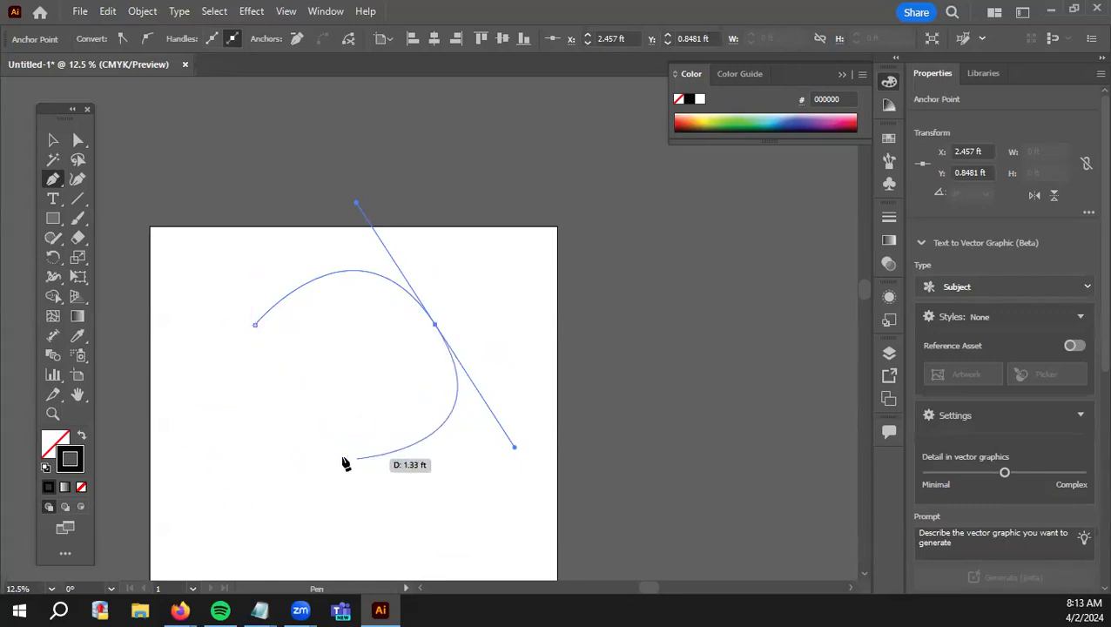
{"action": "left_click_drag", "start_coordinate": [286, 459], "coordinate": [232, 356]}
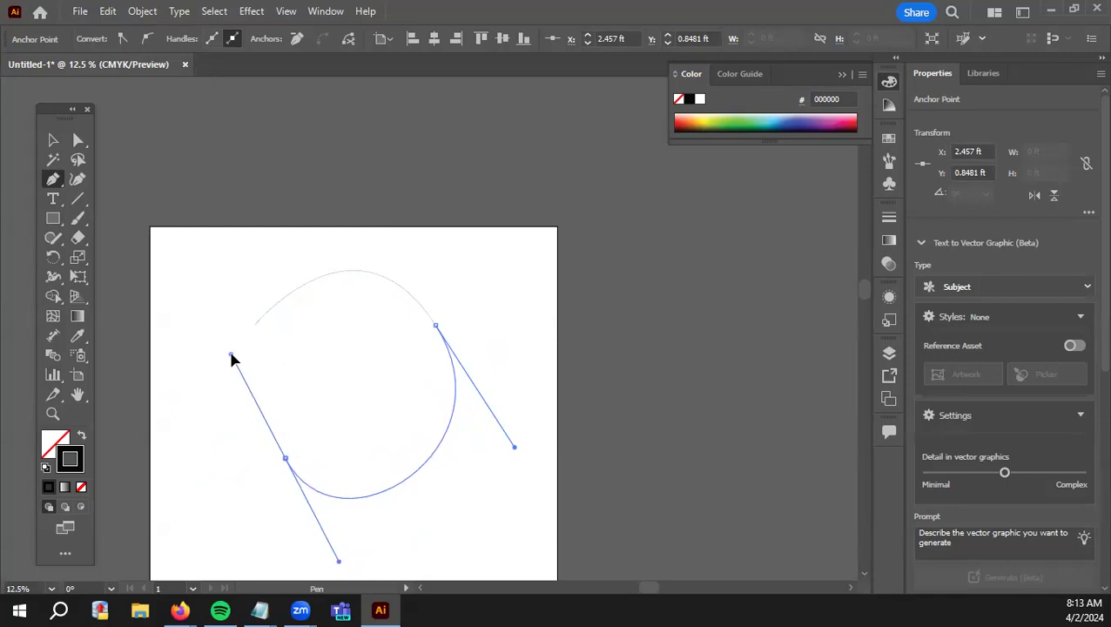
Break the third anchor's direction handles and angle the outgoing one down and to the left to form a corner.
{"action": "left_click_drag", "start_coordinate": [231, 356], "coordinate": [225, 362]}
{"action": "left_click_drag", "start_coordinate": [202, 531], "coordinate": [135, 430]}
{"action": "left_click_drag", "start_coordinate": [145, 494], "coordinate": [171, 506]}
{"action": "left_click_drag", "start_coordinate": [275, 510], "coordinate": [229, 503]}
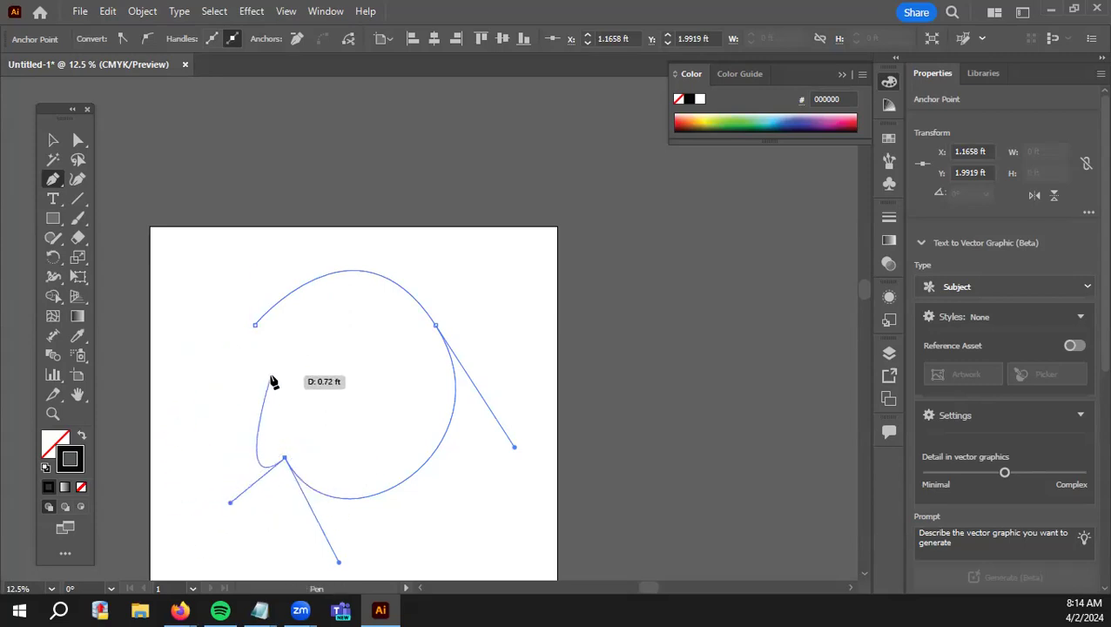
Add a fourth anchor inside the rounded path and fold its outgoing handle back alongside the incoming one.
{"action": "left_click_drag", "start_coordinate": [206, 381], "coordinate": [331, 381]}
{"action": "left_click_drag", "start_coordinate": [372, 380], "coordinate": [235, 358]}
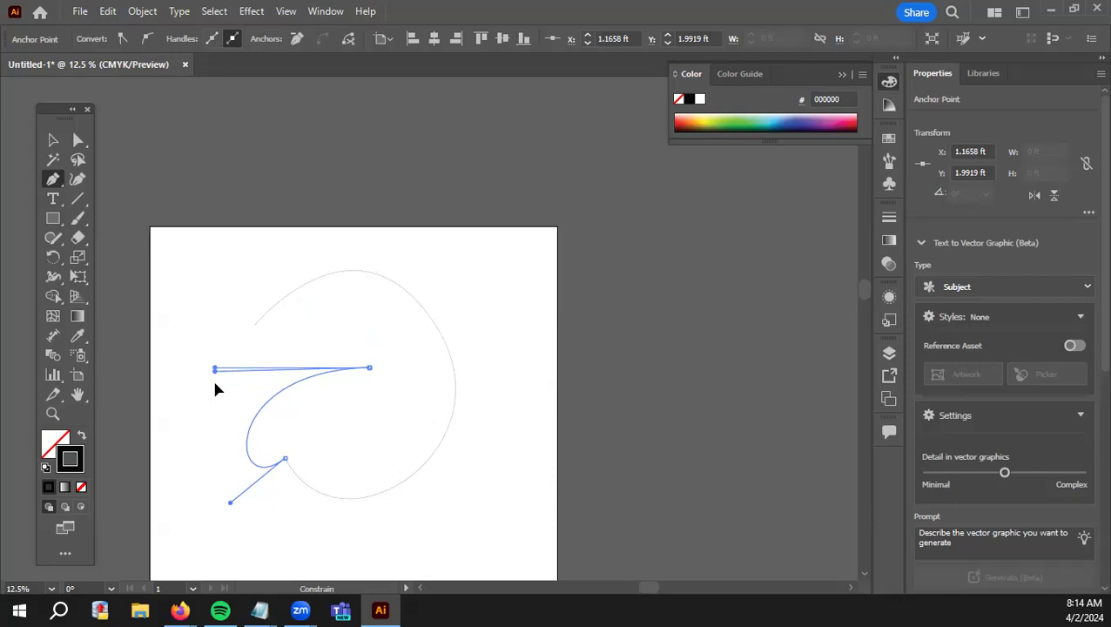
{"action": "left_click_drag", "start_coordinate": [215, 384], "coordinate": [215, 384]}
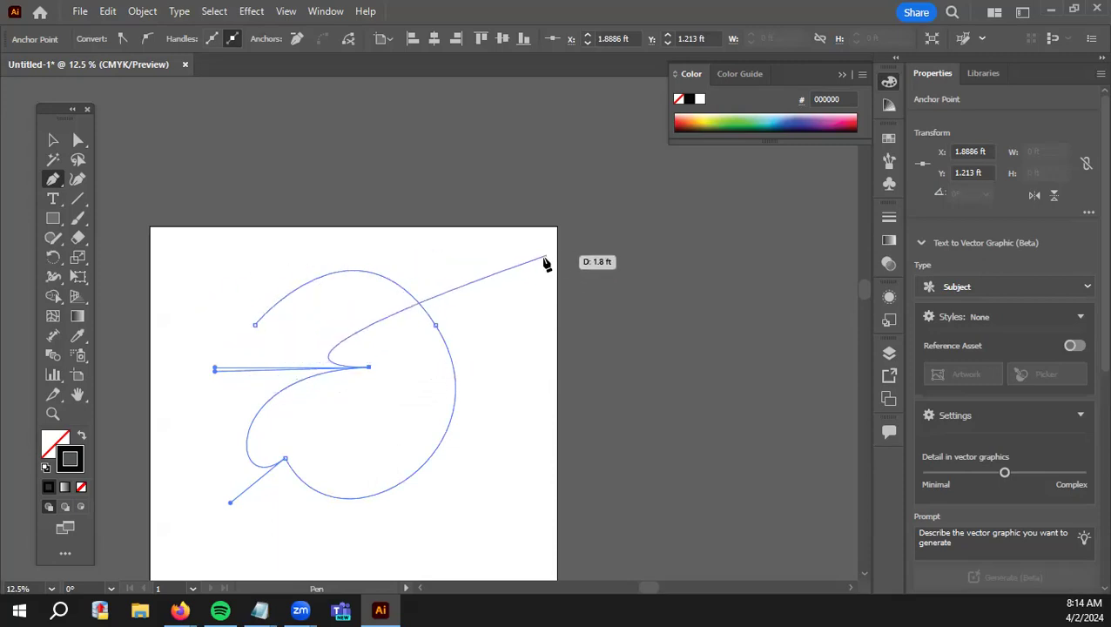
Undo the entire rounded path, anchor by anchor.
{"action": "key", "text": "ctrl"}
{"action": "key", "text": "ctrl+z"}
{"action": "key", "text": "ctrl+z"}
{"action": "key", "text": "ctrl+z"}
{"action": "key", "text": "ctrl+z"}
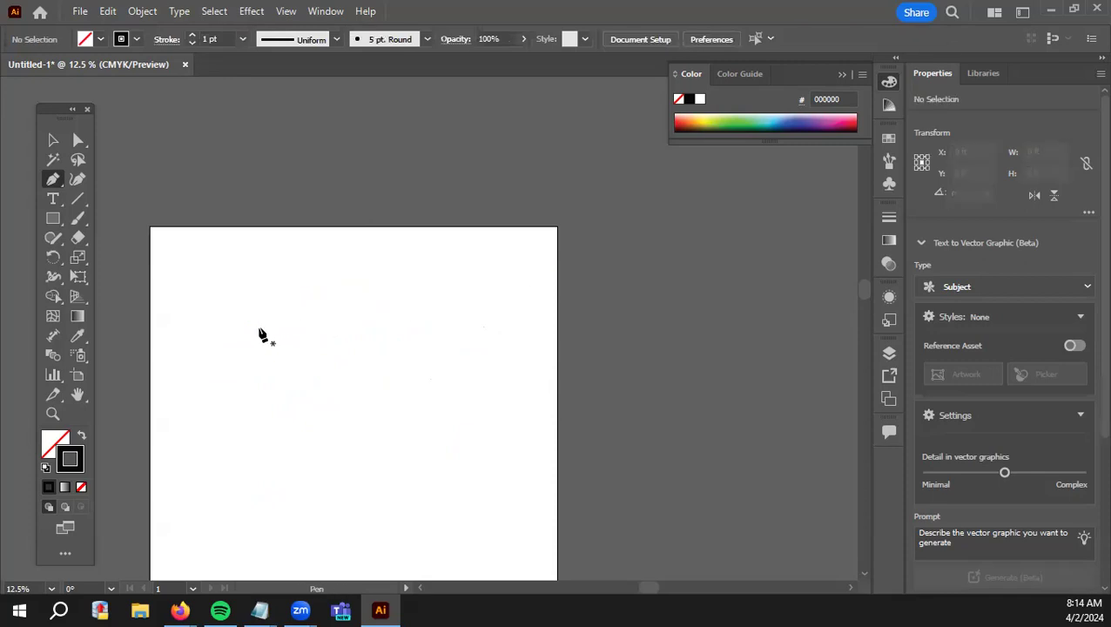
Draw a two-arc bird-shaped path about 2.08 ft wide and 0.6 ft high with a sharp middle anchor, and select it.
{"action": "left_click", "coordinate": [238, 349]}
{"action": "left_click_drag", "start_coordinate": [352, 326], "coordinate": [342, 421]}
{"action": "left_click", "coordinate": [363, 234]}
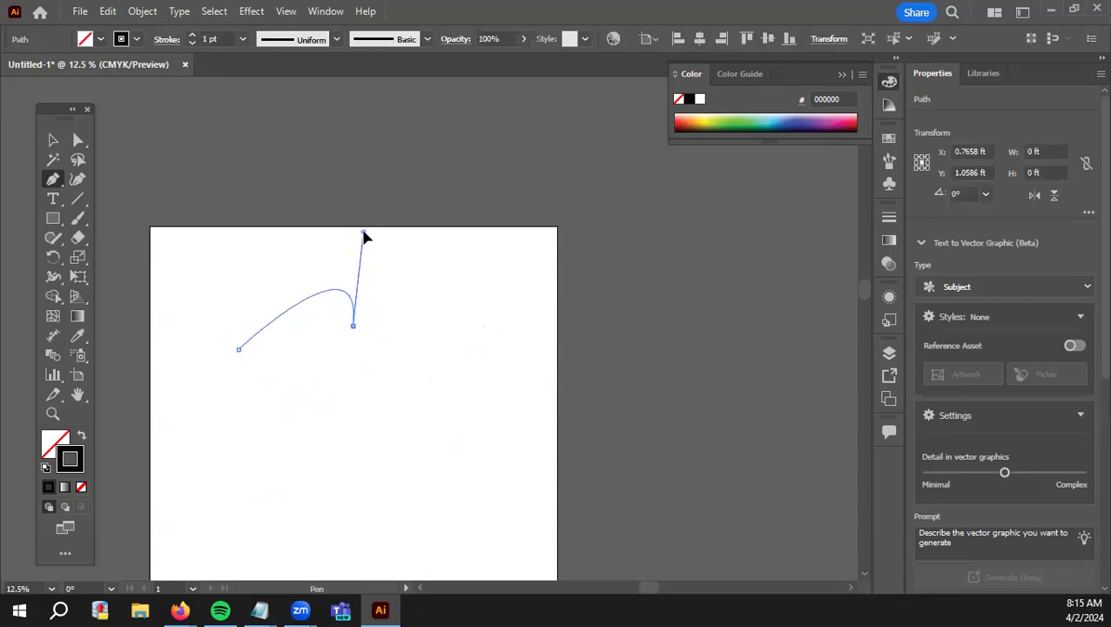
{"action": "left_click_drag", "start_coordinate": [480, 308], "coordinate": [42, 136]}
{"action": "left_click", "coordinate": [51, 140]}
{"action": "left_click", "coordinate": [490, 379]}
{"action": "left_click", "coordinate": [362, 302]}
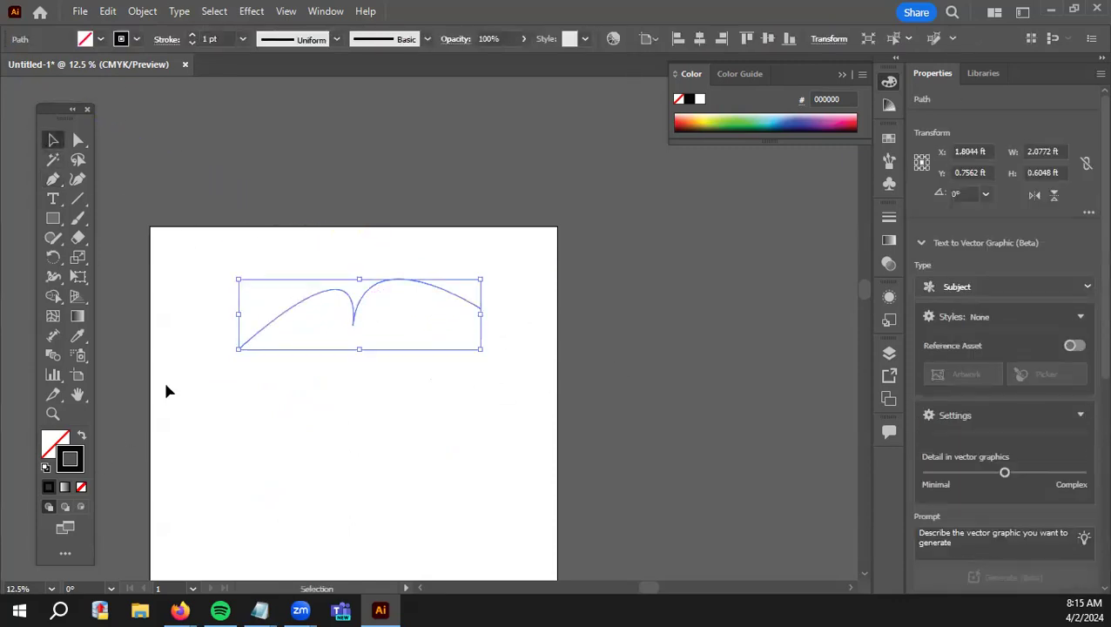
Set the bird path's stroke weight to 15 pt.
{"action": "left_click", "coordinate": [194, 37]}
{"action": "left_click", "coordinate": [193, 37]}
{"action": "left_click", "coordinate": [193, 36]}
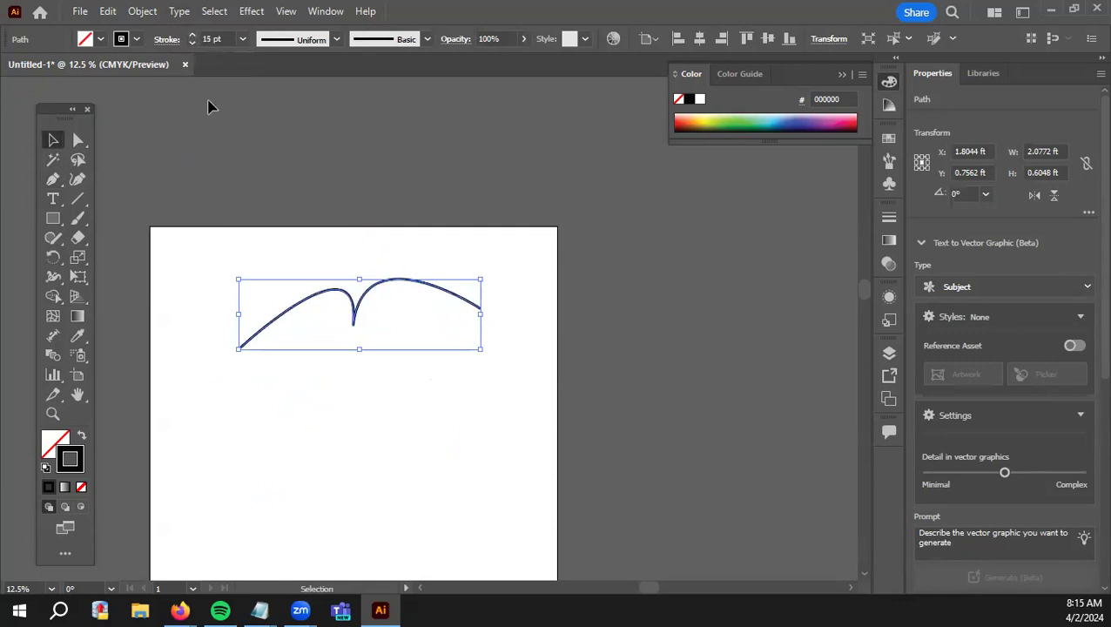
Move the bird path down the artboard and place a smaller copy above it.
{"action": "left_click", "coordinate": [242, 190]}
{"action": "left_click_drag", "start_coordinate": [355, 328], "coordinate": [349, 406]}
{"action": "left_click_drag", "start_coordinate": [432, 365], "coordinate": [502, 253]}
{"action": "left_click", "coordinate": [521, 323]}
Undo the bird path's duplication, move and stroke weight changes.
{"action": "key", "text": "ctrl+z"}
{"action": "key", "text": "ctrl+z"}
{"action": "key", "text": "ctrl+z"}
{"action": "key", "text": "ctrl+z"}
{"action": "key", "text": "ctrl+z"}
{"action": "key", "text": "ctrl+z"}
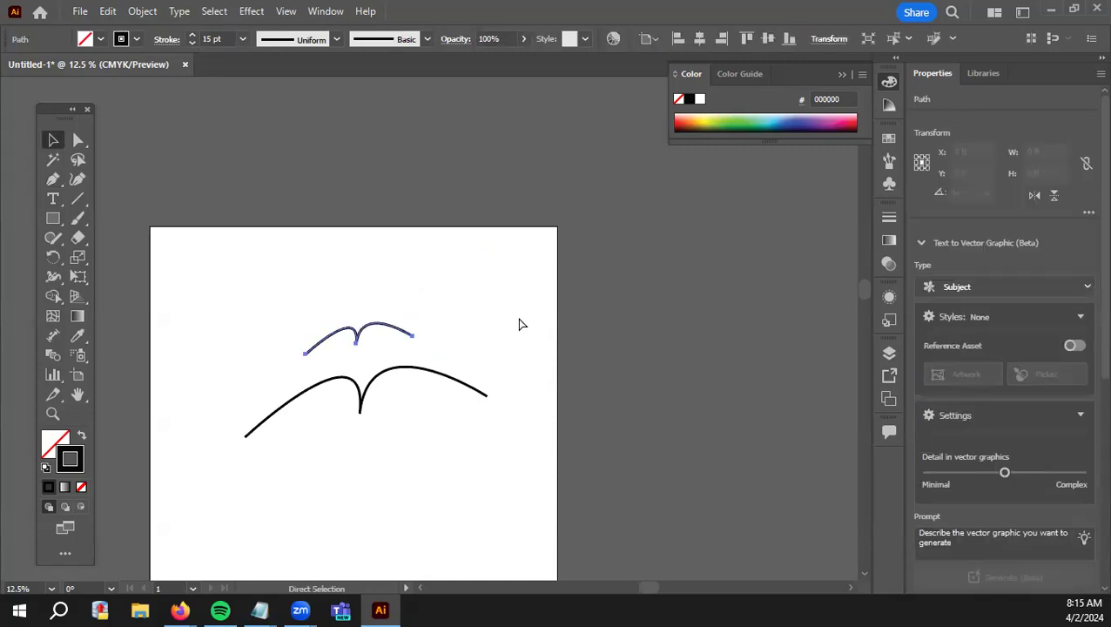
{"action": "key", "text": "ctrl+z"}
{"action": "key", "text": "ctrl+z"}
{"action": "key", "text": "ctrl+z"}
{"action": "key", "text": "ctrl+z"}
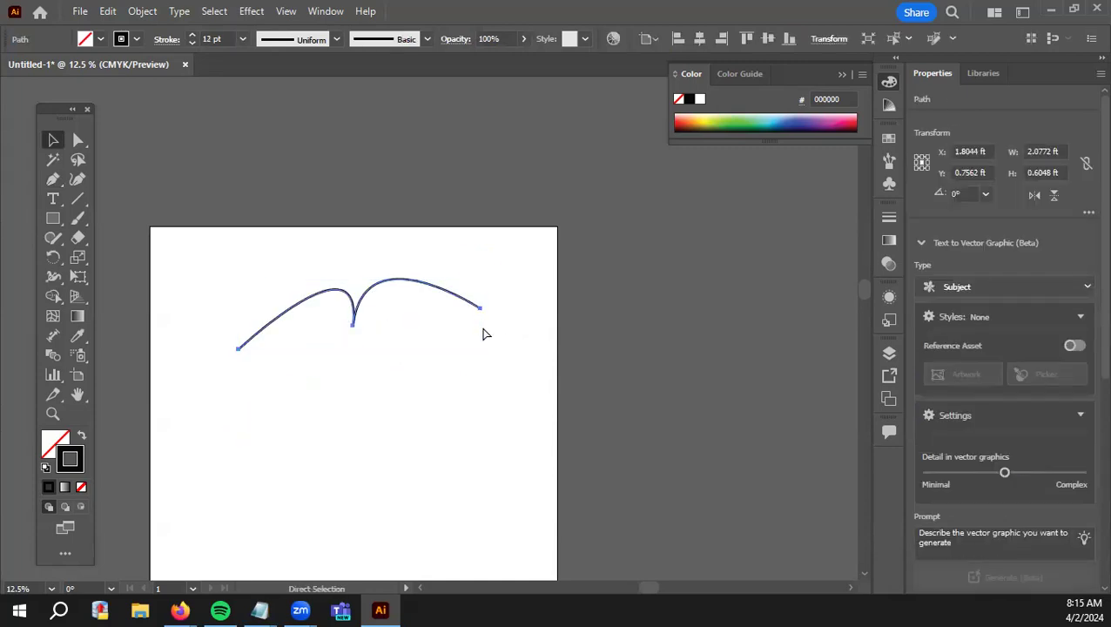
{"action": "key", "text": "ctrl+z"}
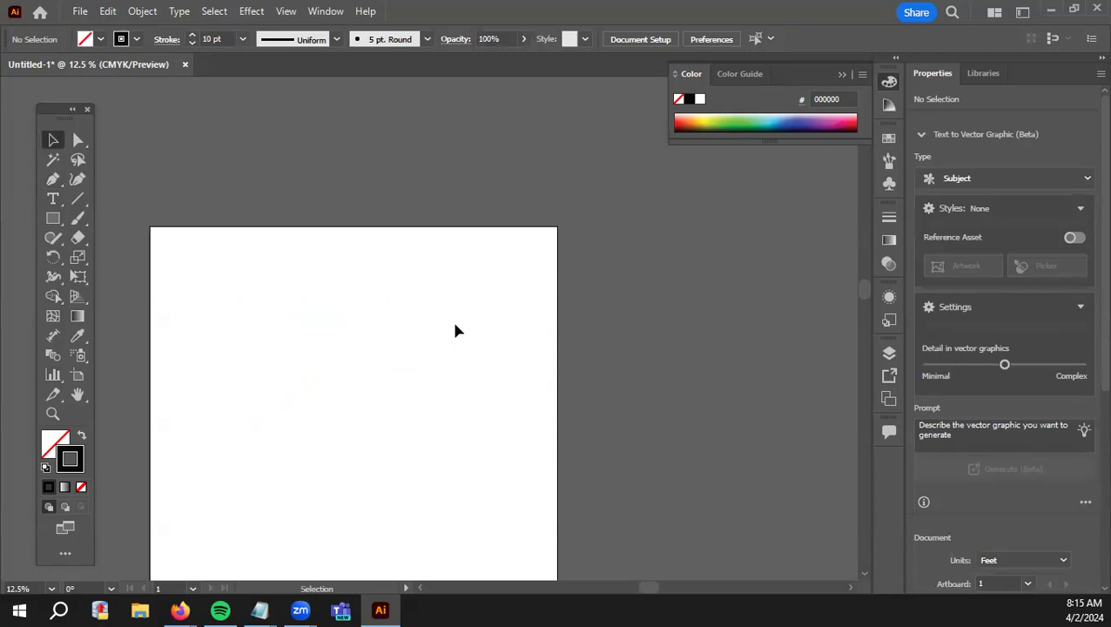
Try starting a new curved path with the Pen tool near the top of the artboard.
{"action": "left_click", "coordinate": [52, 179]}
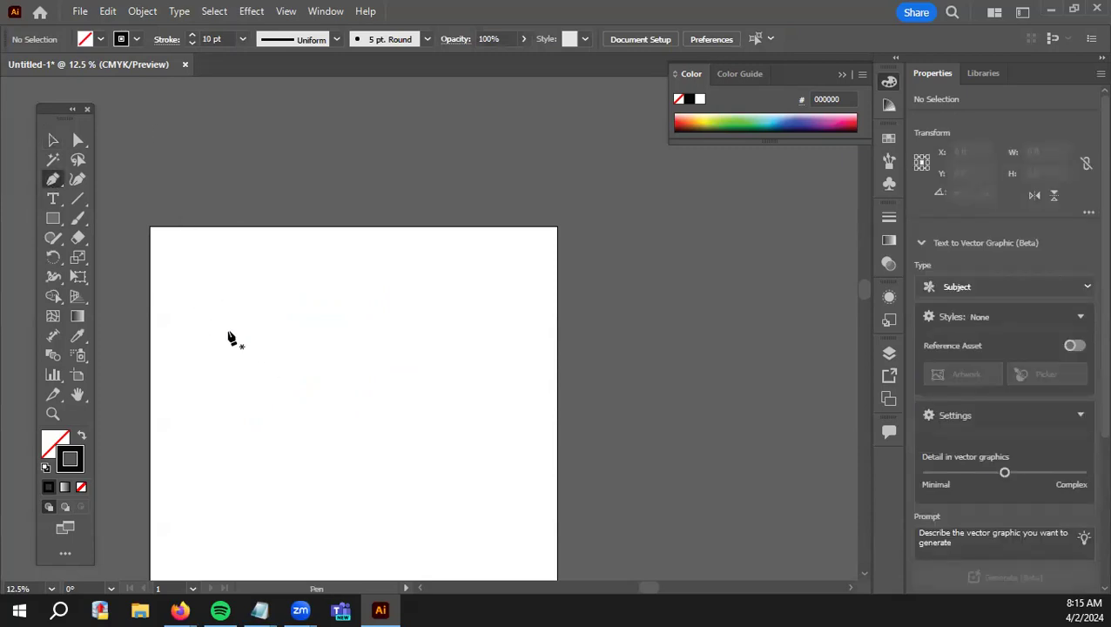
{"action": "left_click", "coordinate": [208, 312]}
{"action": "left_click_drag", "start_coordinate": [335, 352], "coordinate": [298, 439]}
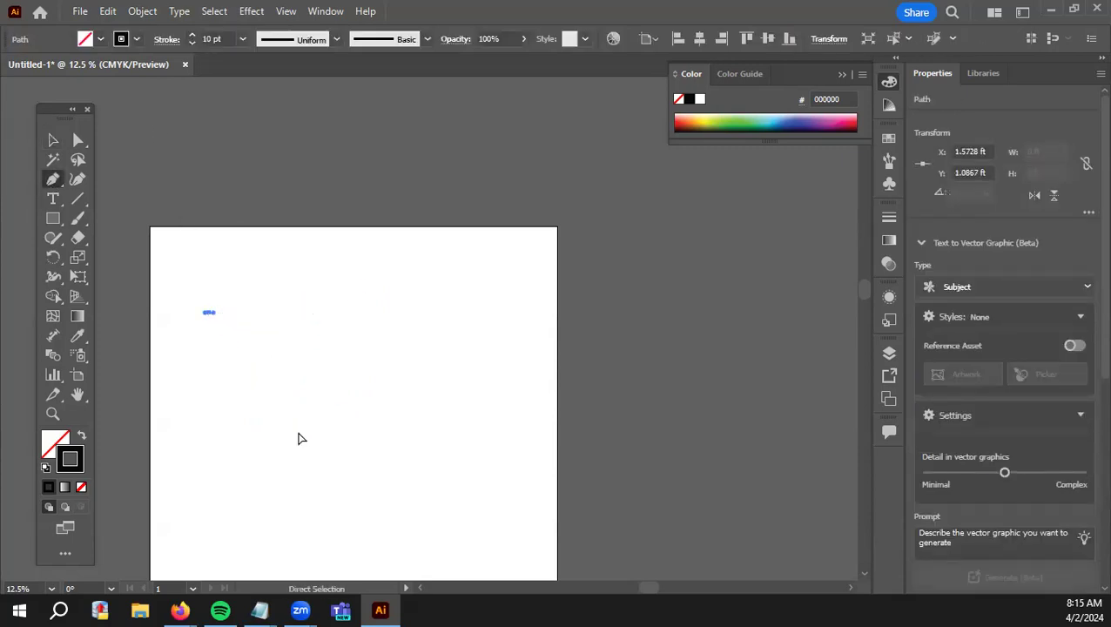
{"action": "left_click", "coordinate": [262, 304]}
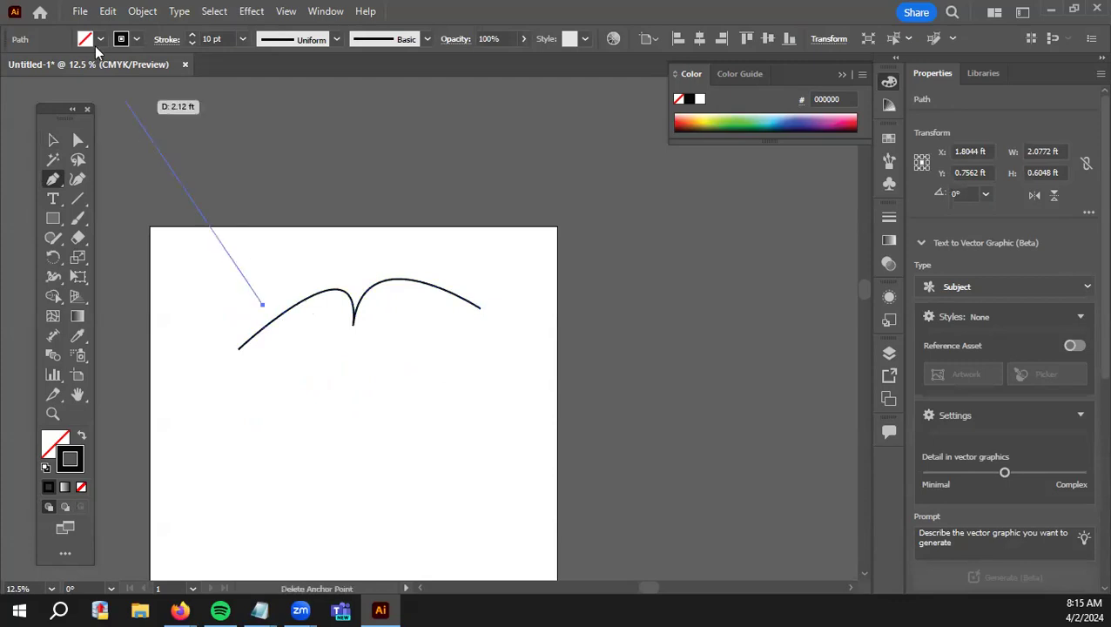
Select the bird path and the stray anchor together and delete them from the artboard.
{"action": "left_click", "coordinate": [52, 139]}
{"action": "left_click_drag", "start_coordinate": [186, 235], "coordinate": [619, 424]}
{"action": "key", "text": "Delete"}
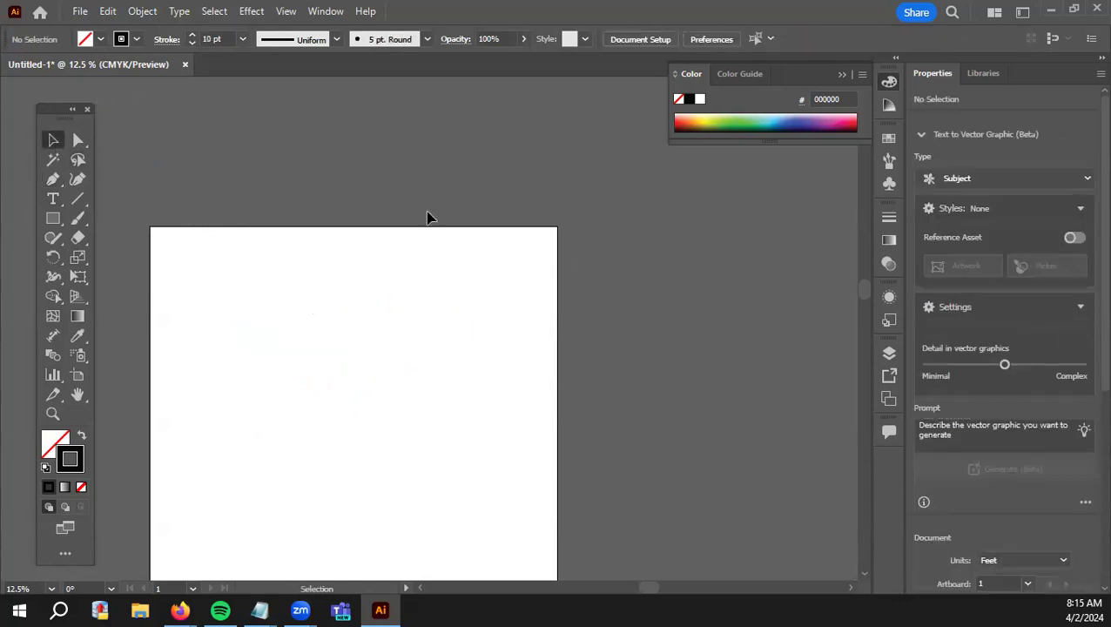
Open PEN TOOL PRE-TEST-1-1.pdf from the Downloads folder and frame the goat drawing numbered 1.
{"action": "left_click", "coordinate": [80, 11]}
{"action": "left_click", "coordinate": [116, 69]}
{"action": "left_click", "coordinate": [83, 104]}
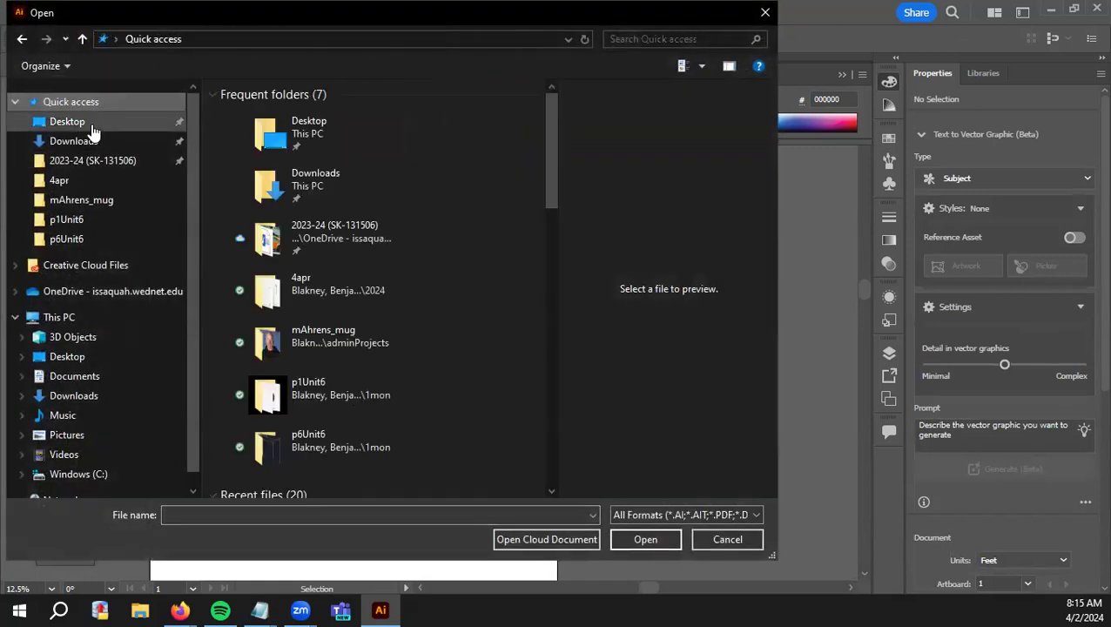
{"action": "left_click", "coordinate": [87, 140]}
{"action": "scroll", "coordinate": [315, 305], "scroll_direction": "down", "scroll_amount": 3}
{"action": "scroll", "coordinate": [304, 261], "scroll_direction": "up", "scroll_amount": 3}
{"action": "left_click", "coordinate": [311, 172]}
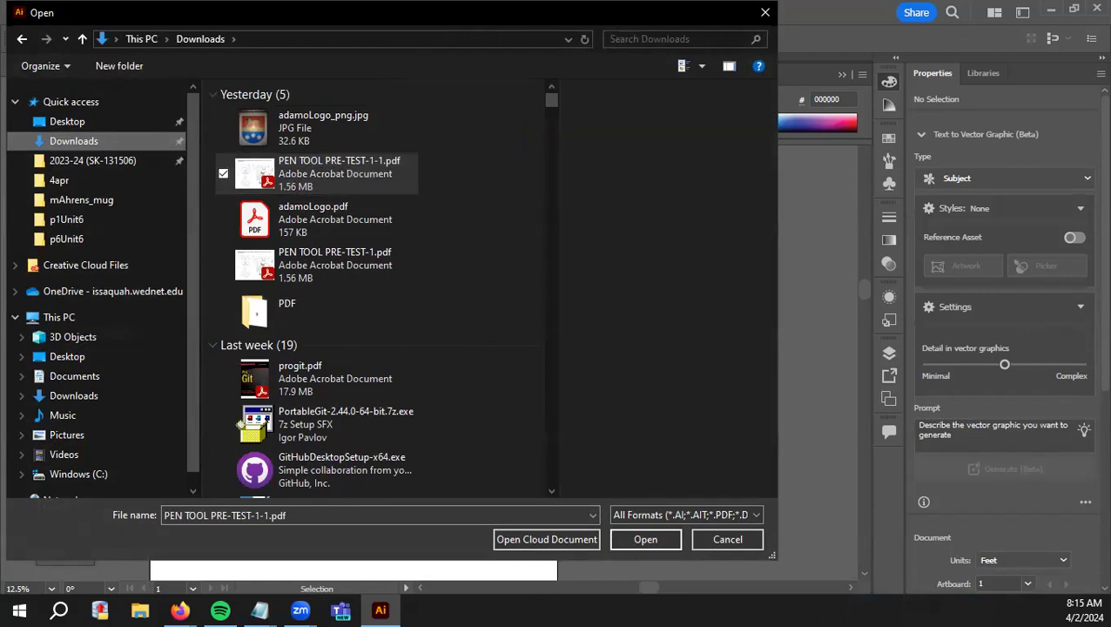
{"action": "left_click", "coordinate": [645, 540]}
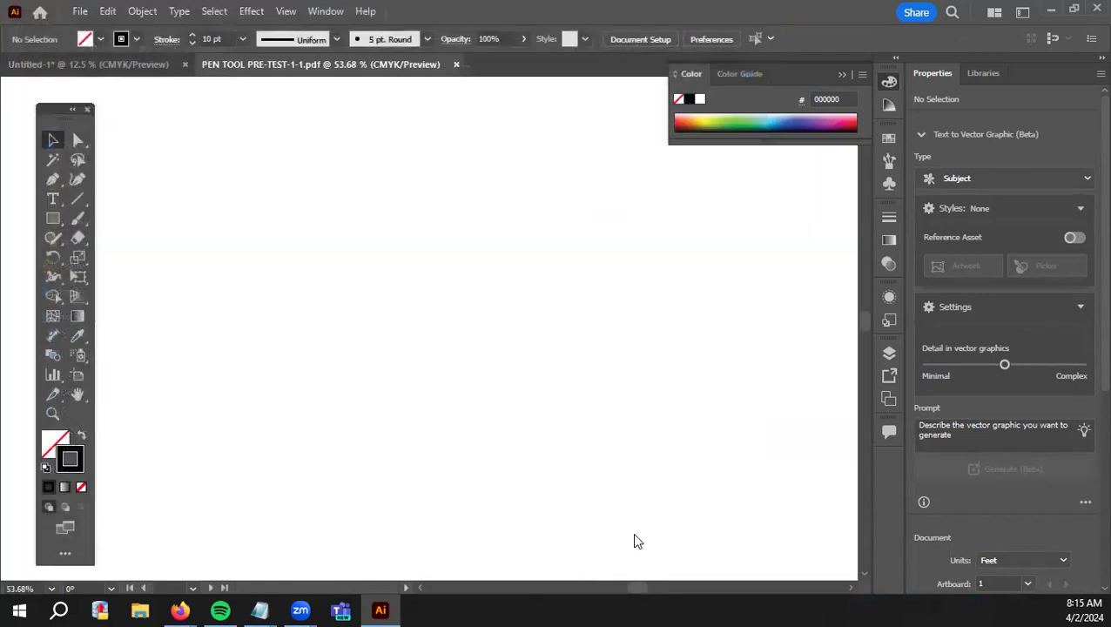
{"action": "scroll", "coordinate": [329, 405], "scroll_direction": "up", "scroll_amount": 1}
{"action": "scroll", "coordinate": [292, 405], "scroll_direction": "down", "scroll_amount": 1}
{"action": "scroll", "coordinate": [292, 405], "scroll_direction": "up", "scroll_amount": 4}
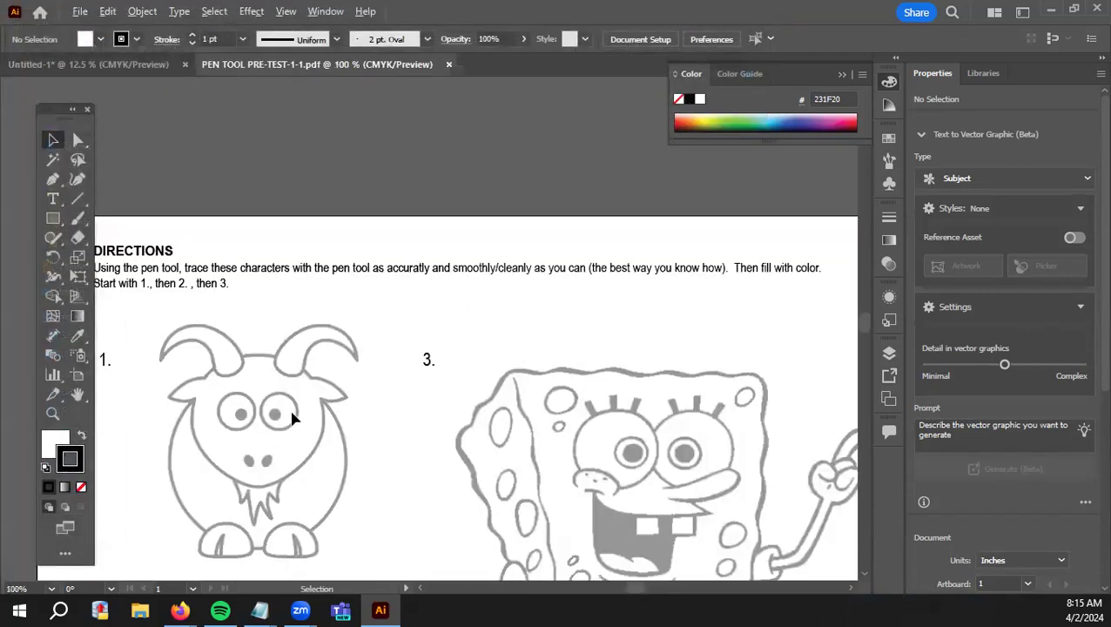
{"action": "left_click_drag", "start_coordinate": [396, 344], "coordinate": [405, 339]}
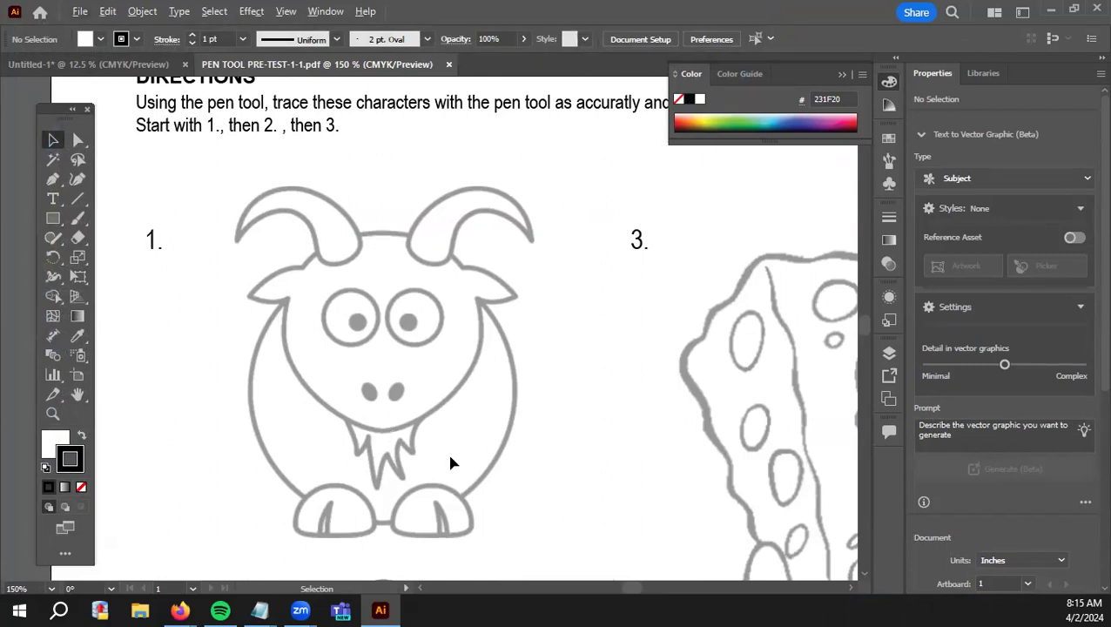
{"action": "left_click_drag", "start_coordinate": [443, 423], "coordinate": [430, 417]}
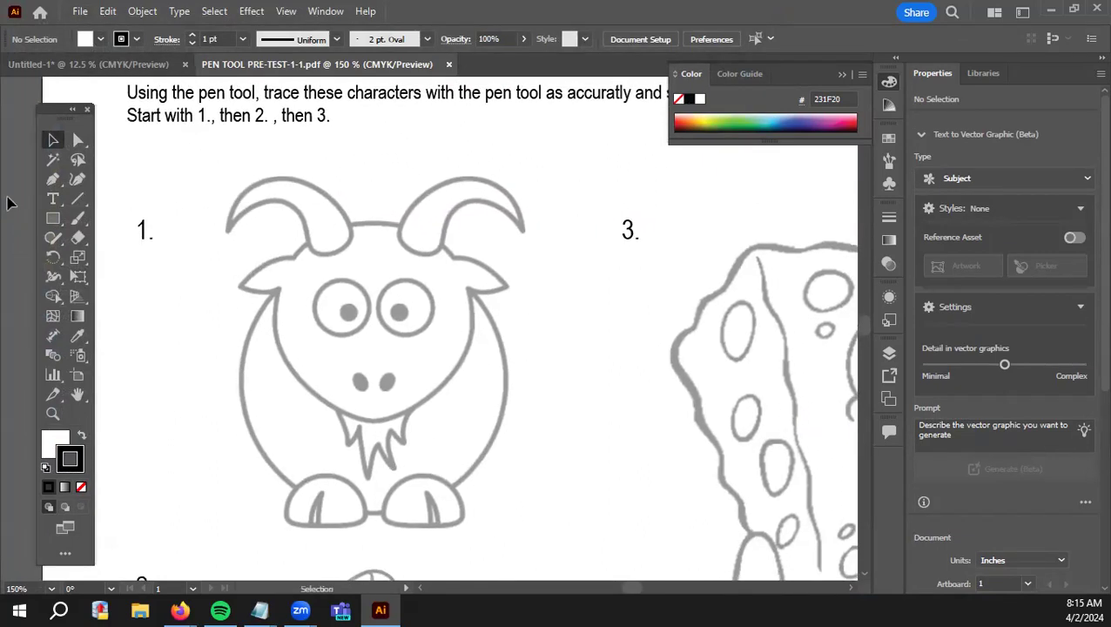
Place many closely spaced Pen tool anchors in a freeform line wandering across the goat's eyes and face.
{"action": "left_click", "coordinate": [52, 178]}
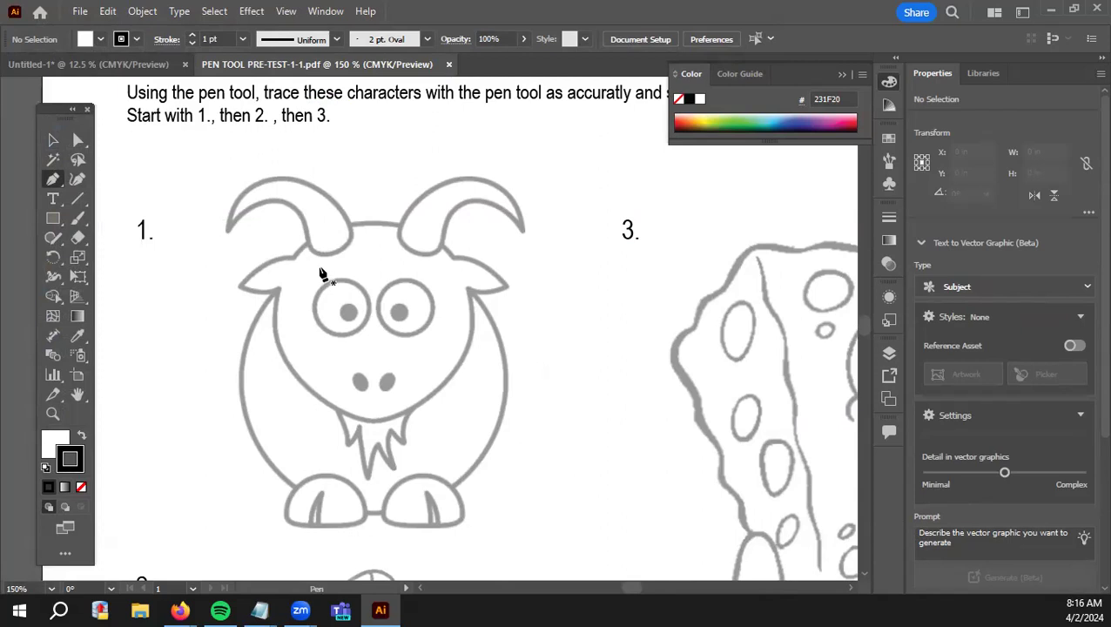
{"action": "left_click", "coordinate": [319, 267]}
{"action": "left_click", "coordinate": [396, 268]}
{"action": "left_click", "coordinate": [400, 323]}
{"action": "left_click", "coordinate": [329, 344]}
{"action": "left_click", "coordinate": [292, 304]}
{"action": "left_click", "coordinate": [351, 303]}
{"action": "left_click", "coordinate": [366, 306]}
{"action": "left_click", "coordinate": [355, 325]}
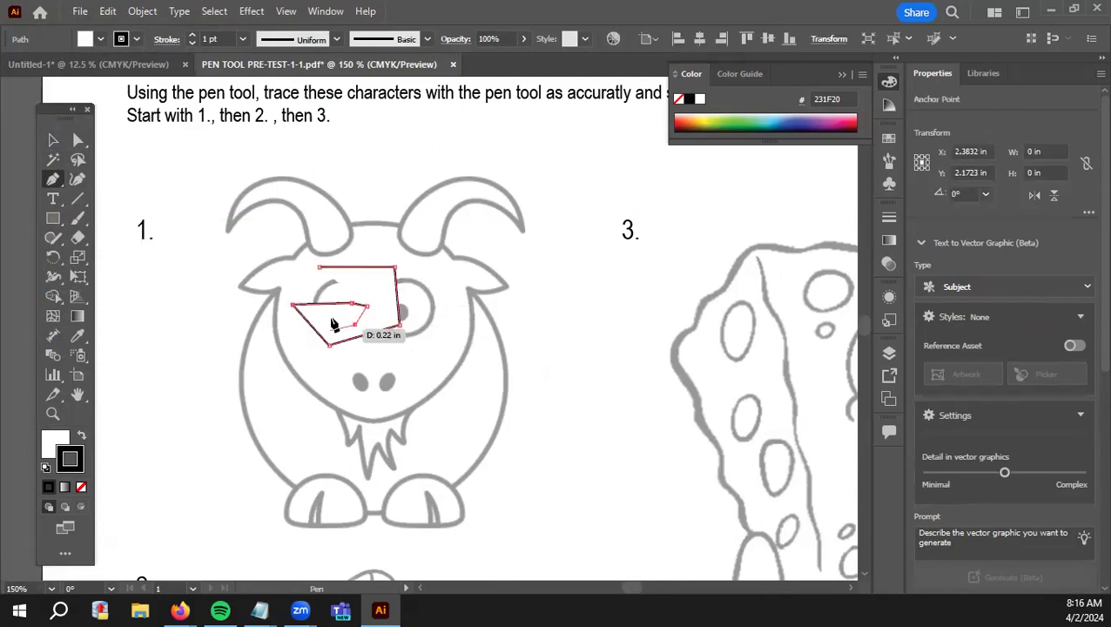
{"action": "left_click", "coordinate": [333, 313]}
{"action": "left_click", "coordinate": [329, 317]}
{"action": "left_click", "coordinate": [329, 335]}
{"action": "left_click", "coordinate": [336, 336]}
{"action": "left_click", "coordinate": [370, 329]}
{"action": "left_click", "coordinate": [396, 319]}
{"action": "left_click", "coordinate": [392, 312]}
{"action": "left_click", "coordinate": [391, 300]}
{"action": "left_click", "coordinate": [380, 275]}
{"action": "left_click", "coordinate": [366, 277]}
{"action": "left_click", "coordinate": [346, 290]}
{"action": "left_click", "coordinate": [315, 288]}
{"action": "left_click", "coordinate": [299, 282]}
{"action": "left_click", "coordinate": [281, 285]}
{"action": "left_click", "coordinate": [277, 353]}
{"action": "left_click", "coordinate": [305, 368]}
{"action": "left_click", "coordinate": [344, 375]}
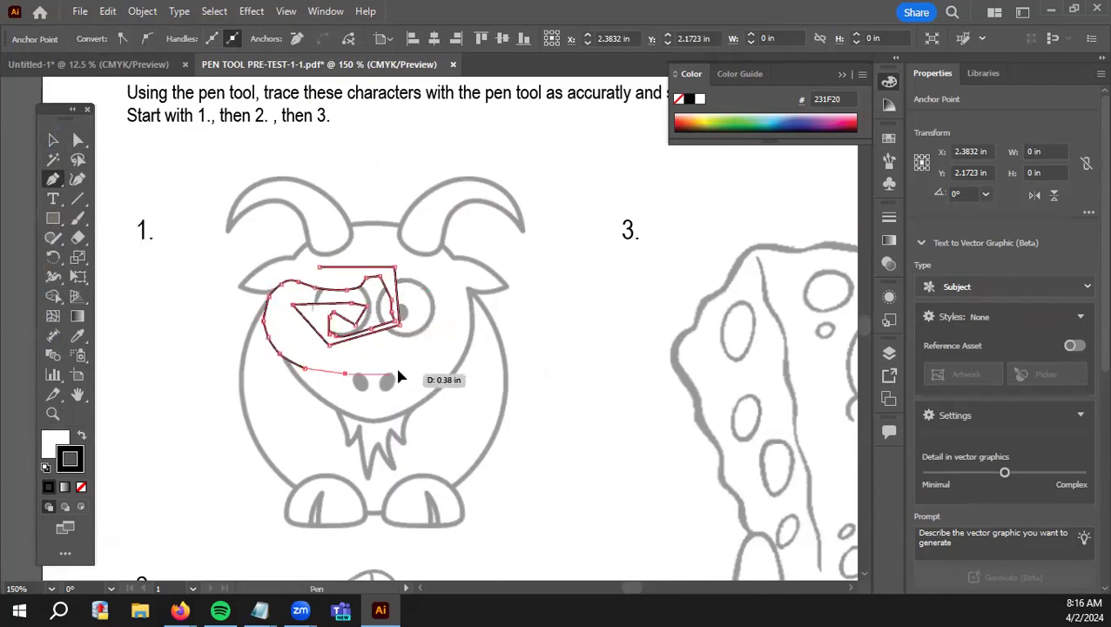
{"action": "left_click", "coordinate": [392, 372]}
{"action": "left_click", "coordinate": [430, 351]}
{"action": "left_click", "coordinate": [435, 321]}
Undo every anchor of the freeform path drawn over the goat's face.
{"action": "key", "text": "ctrl+z"}
{"action": "key", "text": "ctrl+z"}
{"action": "key", "text": "ctrl+z"}
{"action": "key", "text": "ctrl+z"}
{"action": "key", "text": "ctrl+z"}
{"action": "key", "text": "ctrl+z"}
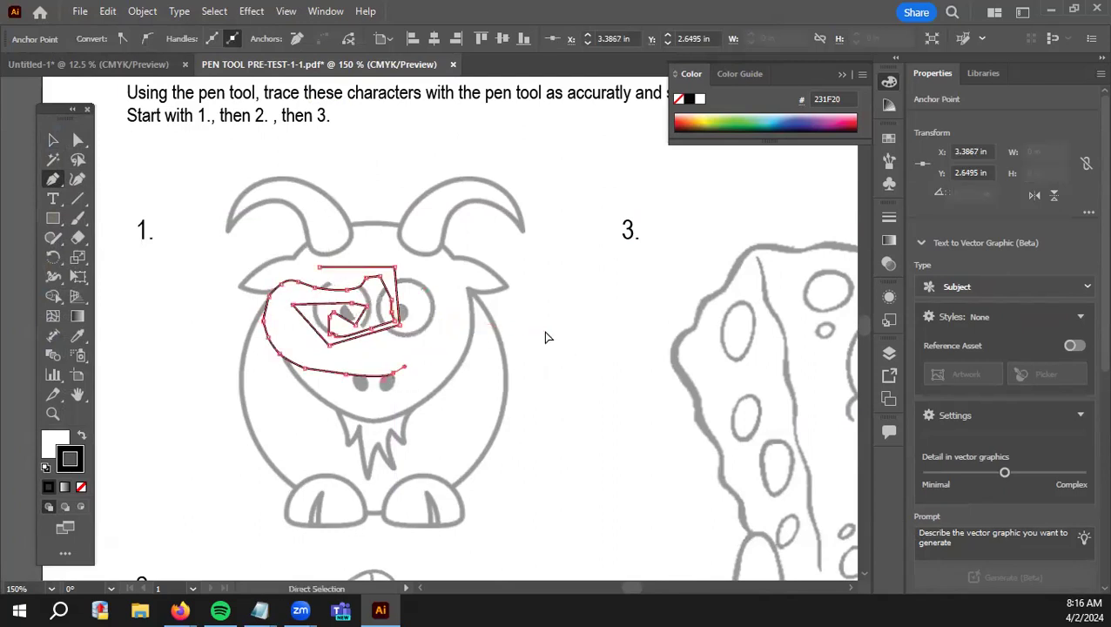
{"action": "key", "text": "ctrl+z"}
{"action": "key", "text": "ctrl+z"}
{"action": "key", "text": "ctrl+z"}
{"action": "key", "text": "ctrl+z"}
{"action": "key", "text": "ctrl+z"}
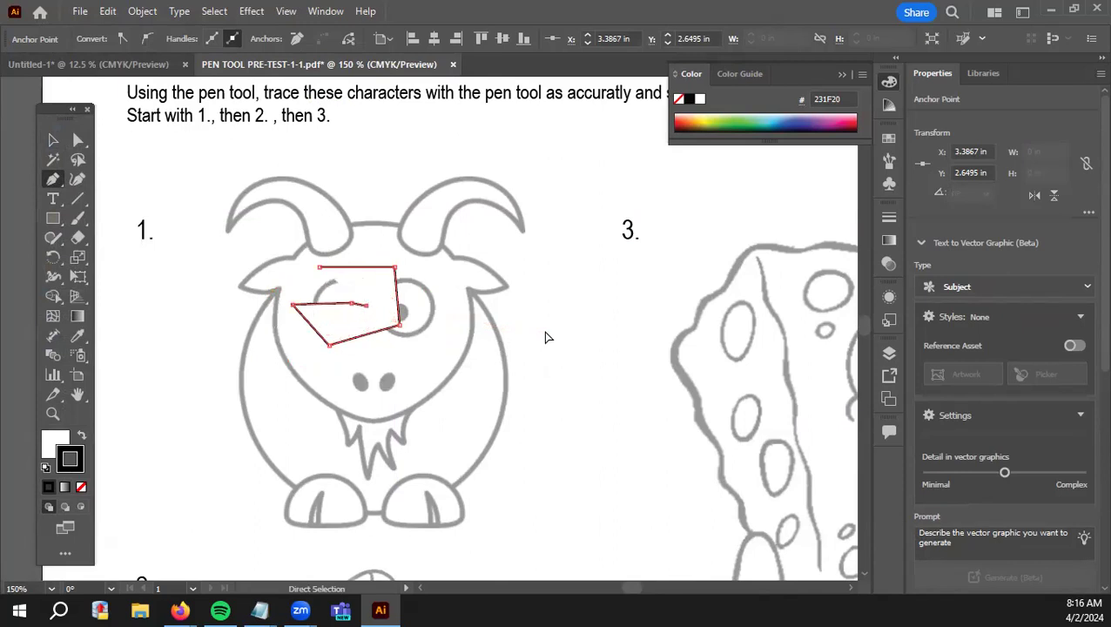
{"action": "key", "text": "ctrl+z"}
{"action": "key", "text": "ctrl+z"}
{"action": "key", "text": "ctrl+z"}
{"action": "key", "text": "ctrl+z"}
{"action": "key", "text": "ctrl+z"}
{"action": "key", "text": "ctrl+z"}
{"action": "key", "text": "ctrl+z"}
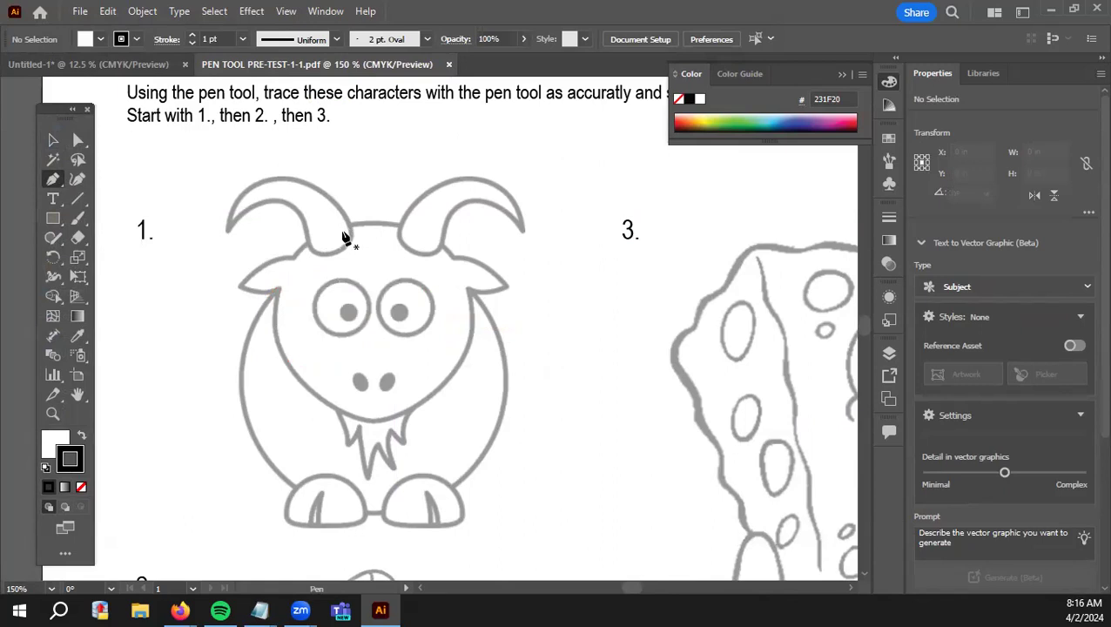
Try tracing the left horn's outer edge with several closely spaced anchors, and undo the attempt.
{"action": "left_click", "coordinate": [351, 229]}
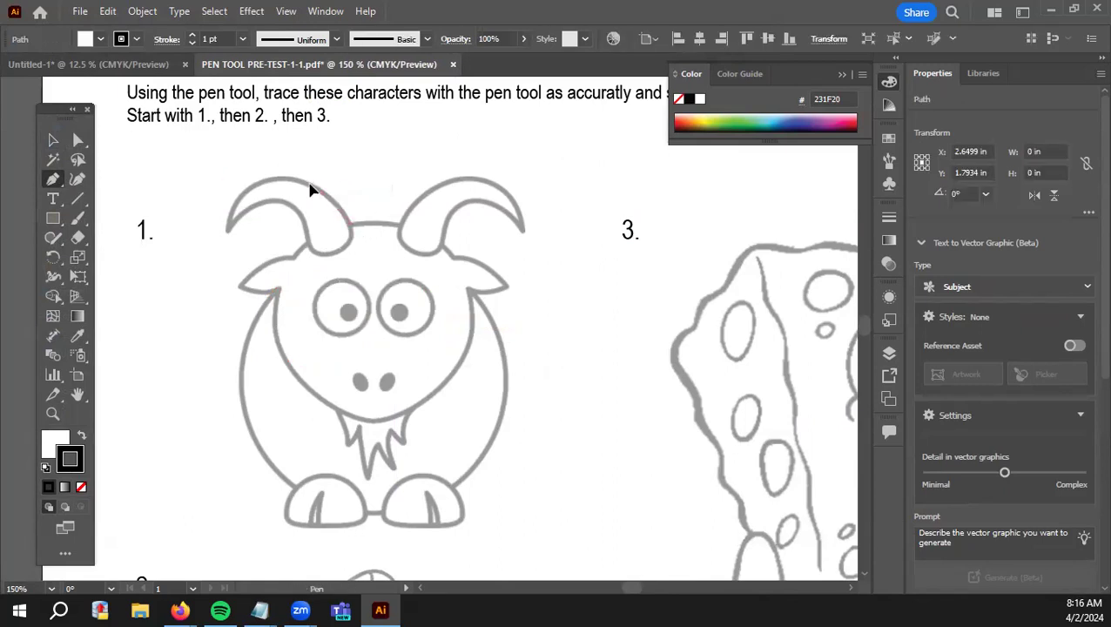
{"action": "left_click", "coordinate": [282, 178]}
{"action": "left_click", "coordinate": [254, 182]}
{"action": "left_click", "coordinate": [233, 206]}
{"action": "left_click", "coordinate": [232, 228]}
{"action": "key", "text": "ctrl+z"}
{"action": "key", "text": "ctrl+z"}
{"action": "key", "text": "ctrl+z"}
{"action": "key", "text": "ctrl+z"}
{"action": "key", "text": "ctrl+z"}
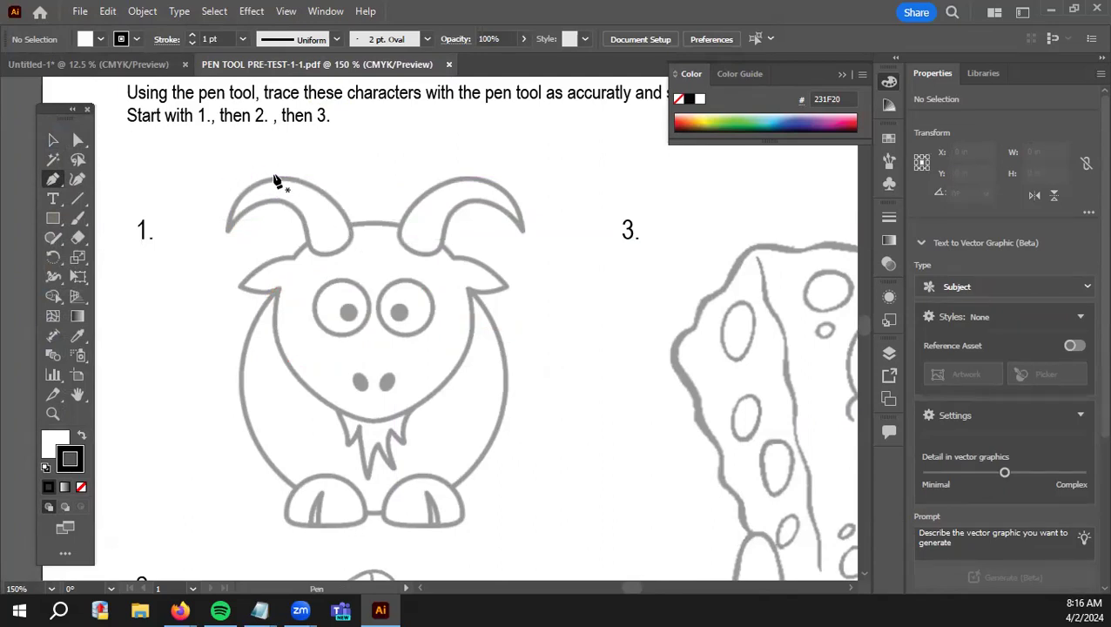
Set the fill to None for new paths, keeping the black stroke.
{"action": "left_click", "coordinate": [55, 441]}
{"action": "left_click", "coordinate": [81, 486]}
{"action": "left_click", "coordinate": [81, 458]}
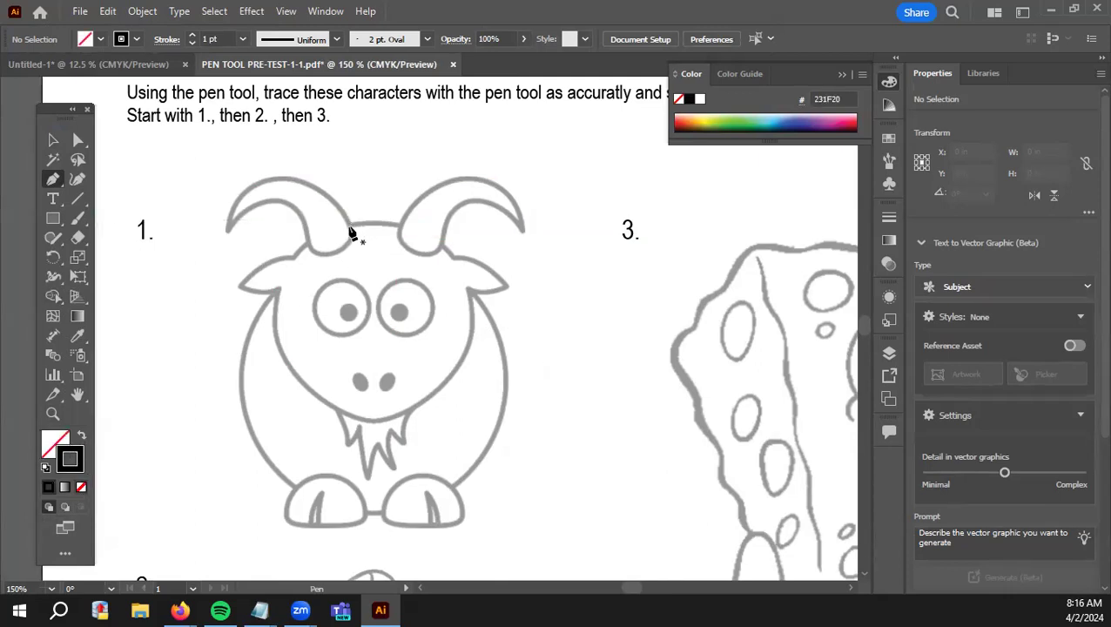
Trace the left horn's outer edge with the Pen tool, curving from its base over the top to the tip.
{"action": "left_click", "coordinate": [350, 229]}
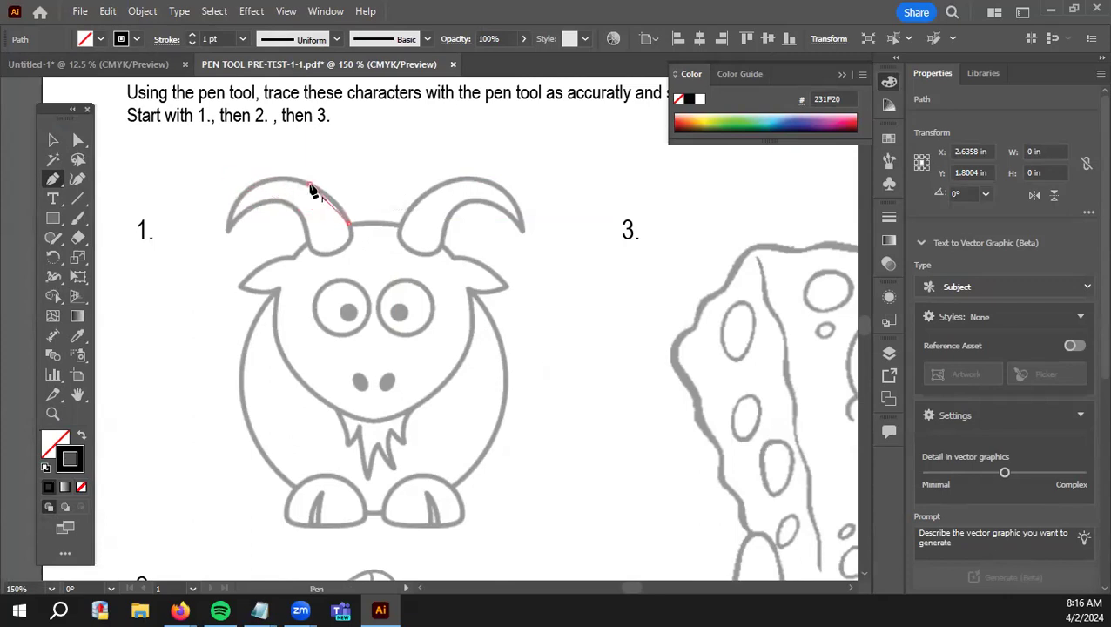
{"action": "left_click_drag", "start_coordinate": [310, 184], "coordinate": [289, 186]}
{"action": "key", "text": "ctrl+z"}
{"action": "left_click_drag", "start_coordinate": [243, 191], "coordinate": [179, 242]}
{"action": "left_click_drag", "start_coordinate": [178, 240], "coordinate": [232, 245]}
{"action": "key", "text": "ctrl+z"}
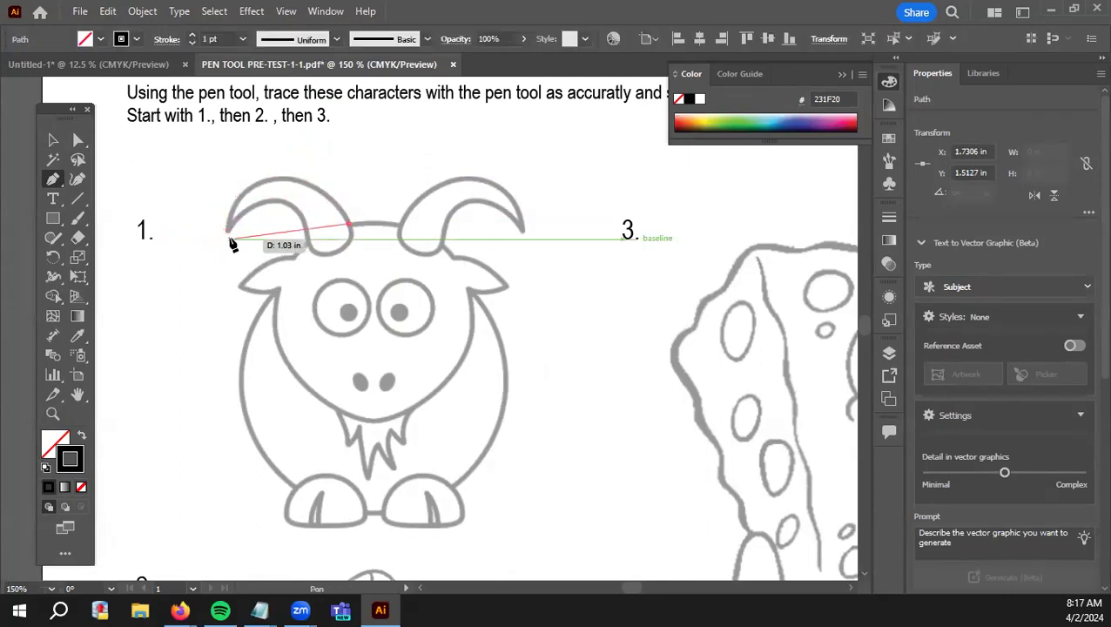
{"action": "left_click_drag", "start_coordinate": [243, 192], "coordinate": [186, 228]}
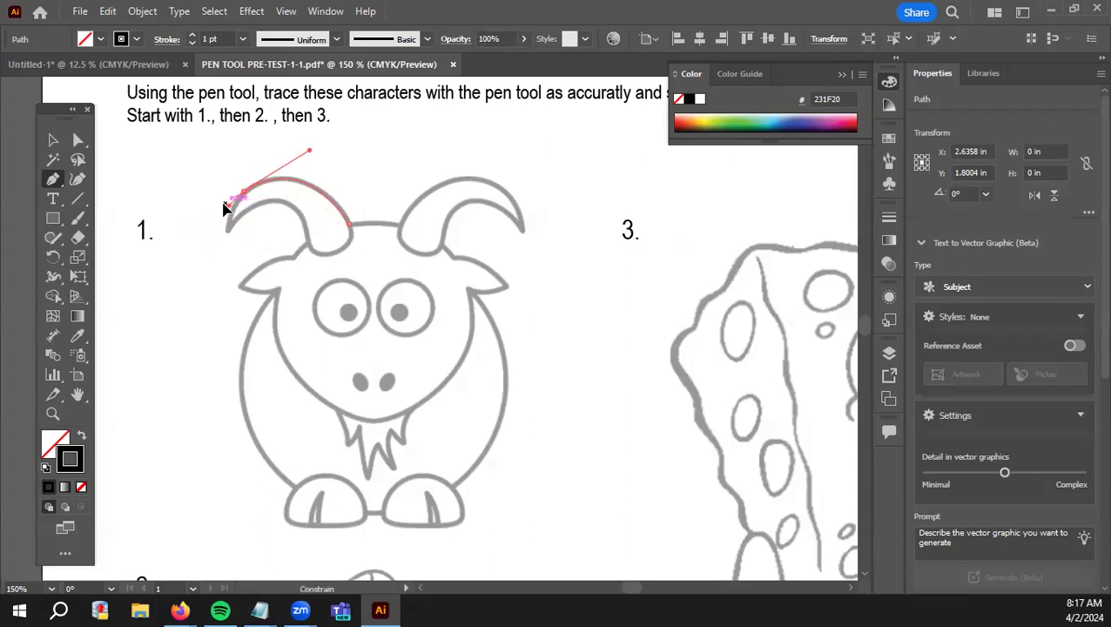
{"action": "left_click_drag", "start_coordinate": [224, 205], "coordinate": [221, 241]}
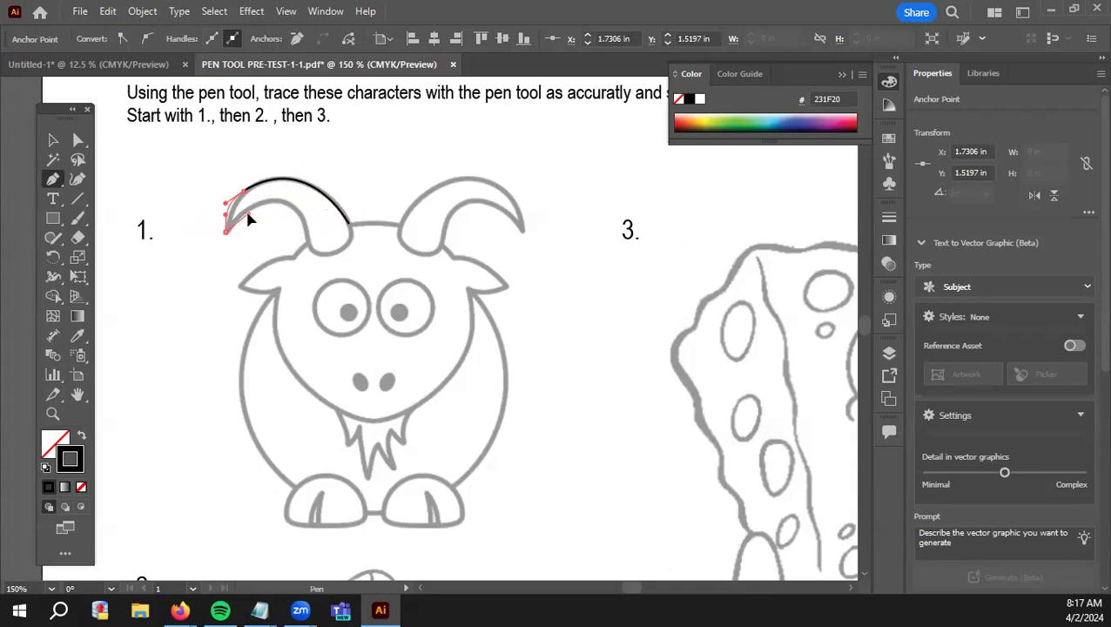
Trace the left horn's inner edge and rounded base, closing the path at its starting anchor, and deselect it.
{"action": "left_click", "coordinate": [310, 249]}
{"action": "left_click_drag", "start_coordinate": [310, 252], "coordinate": [322, 328]}
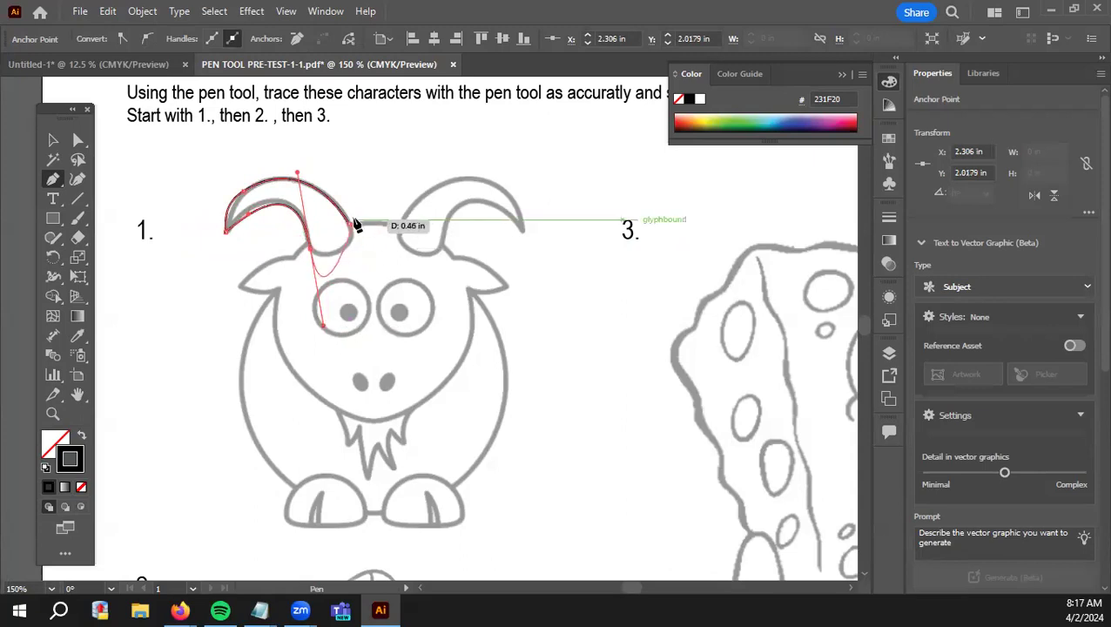
{"action": "left_click_drag", "start_coordinate": [315, 250], "coordinate": [349, 333]}
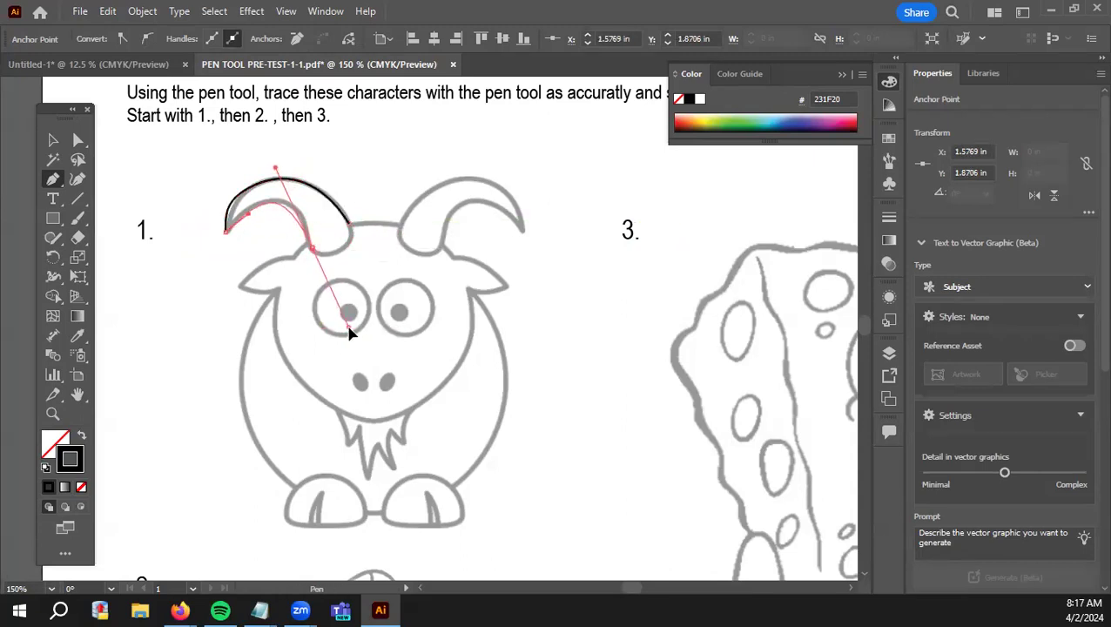
{"action": "left_click_drag", "start_coordinate": [348, 333], "coordinate": [315, 264]}
{"action": "left_click_drag", "start_coordinate": [318, 256], "coordinate": [351, 188]}
{"action": "left_click", "coordinate": [53, 139]}
{"action": "left_click", "coordinate": [322, 266]}
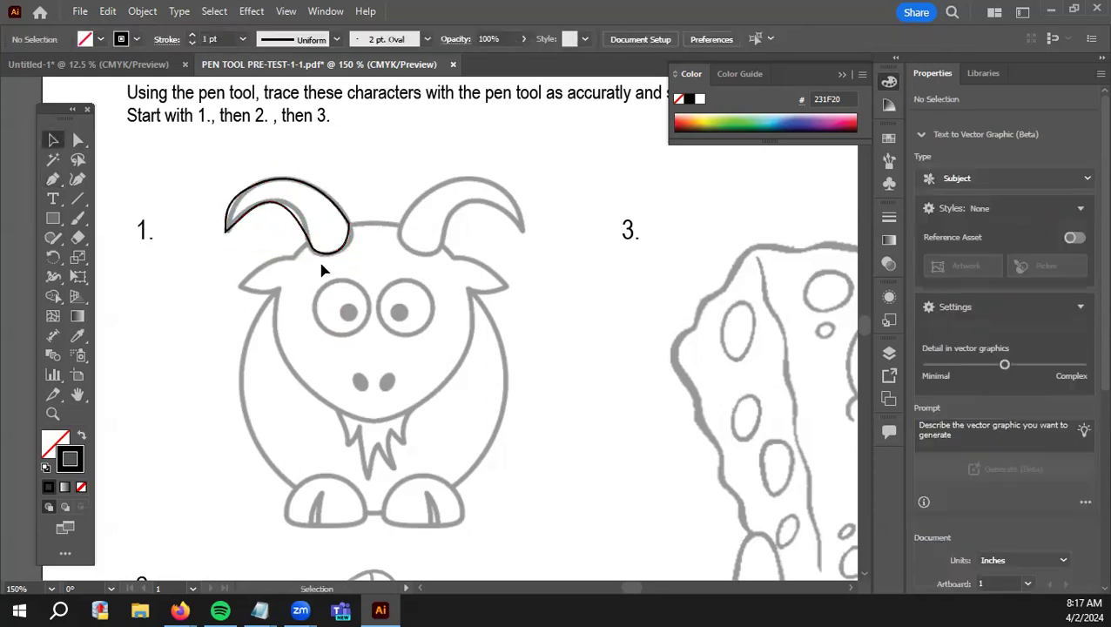
Move the traced horn path off the artboard into the empty area beside the goat, and deselect it.
{"action": "key", "text": "ctrl+minus"}
{"action": "left_click_drag", "start_coordinate": [450, 250], "coordinate": [206, 282]}
{"action": "left_click", "coordinate": [244, 357]}
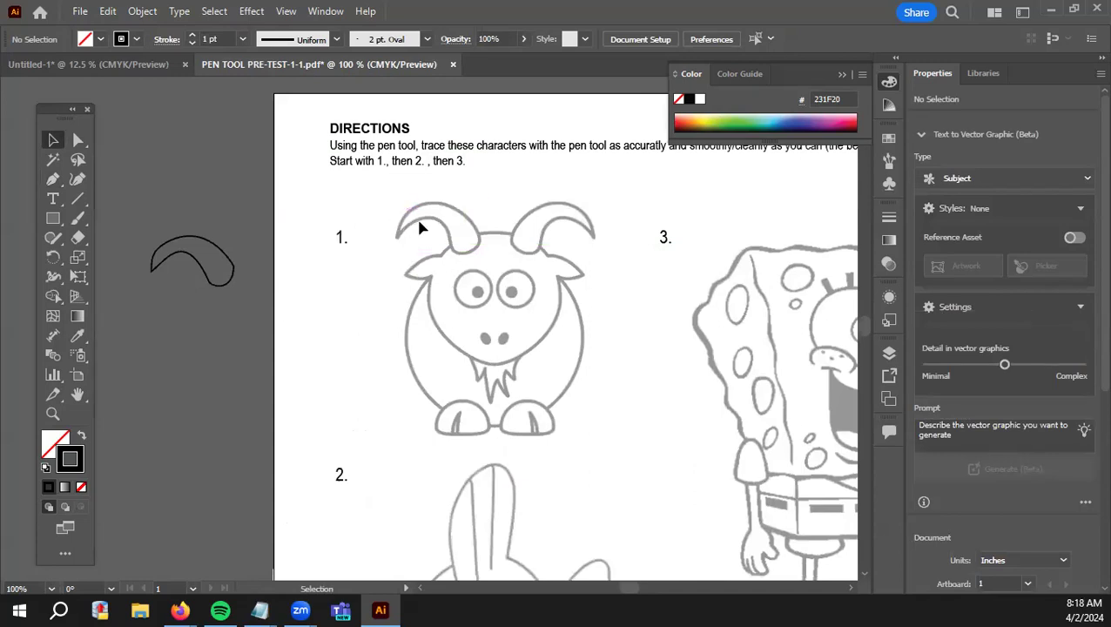
Fill the traced horn with solid black and place it back over the goat's left horn.
{"action": "left_click", "coordinate": [230, 282]}
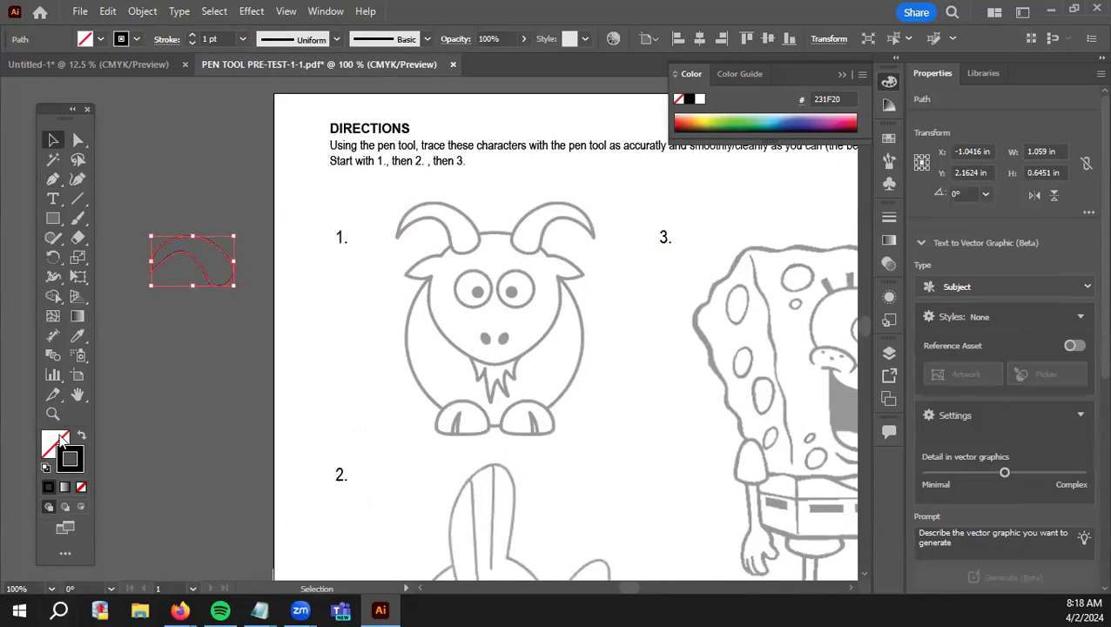
{"action": "left_click", "coordinate": [48, 487]}
{"action": "left_click", "coordinate": [168, 423]}
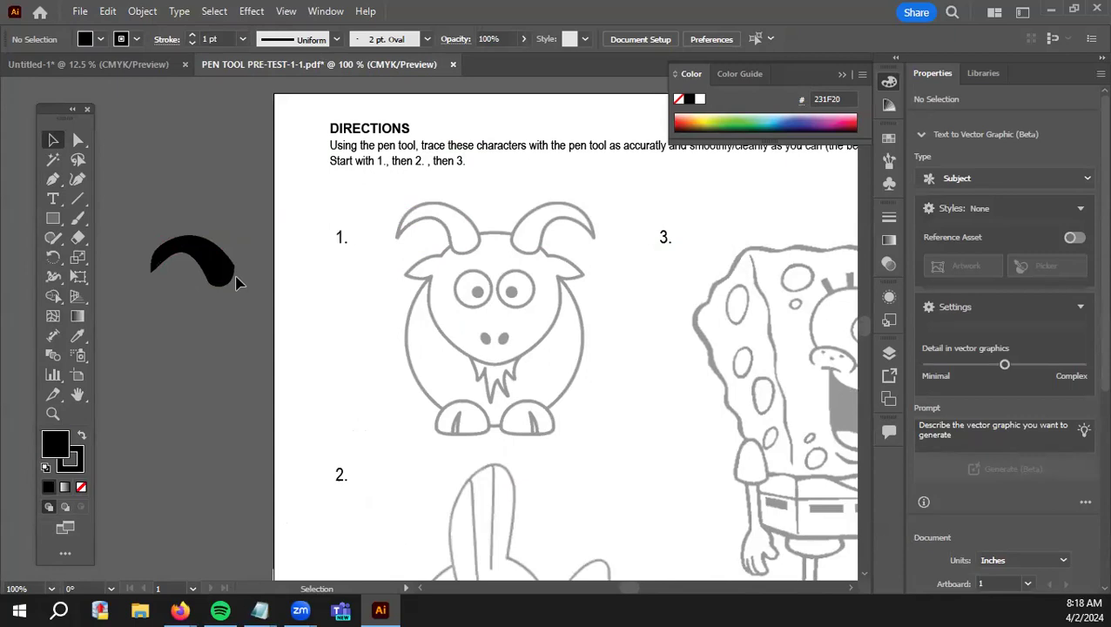
{"action": "left_click_drag", "start_coordinate": [222, 267], "coordinate": [468, 239]}
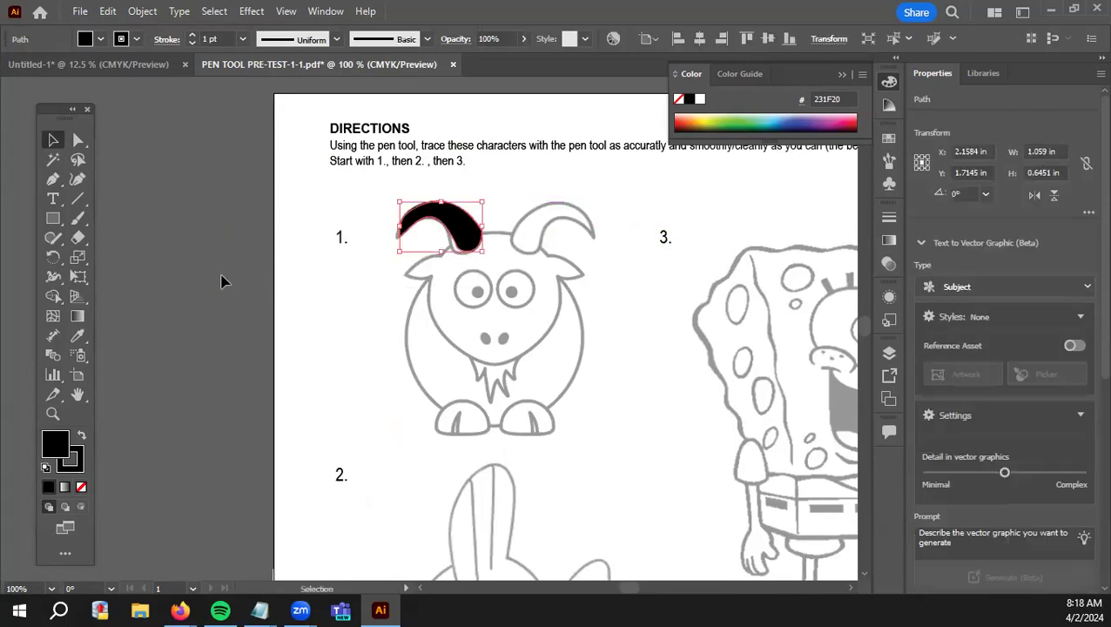
{"action": "left_click", "coordinate": [223, 280]}
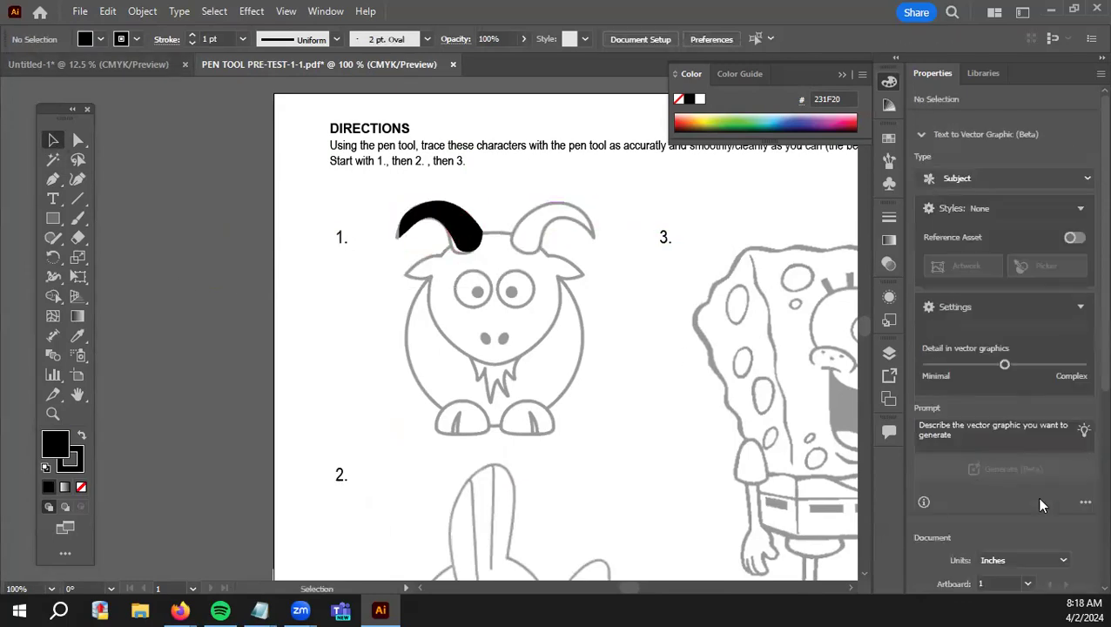
Minimize Illustrator, switch to Firefox and look over the course's Modules page.
{"action": "left_click", "coordinate": [1050, 9]}
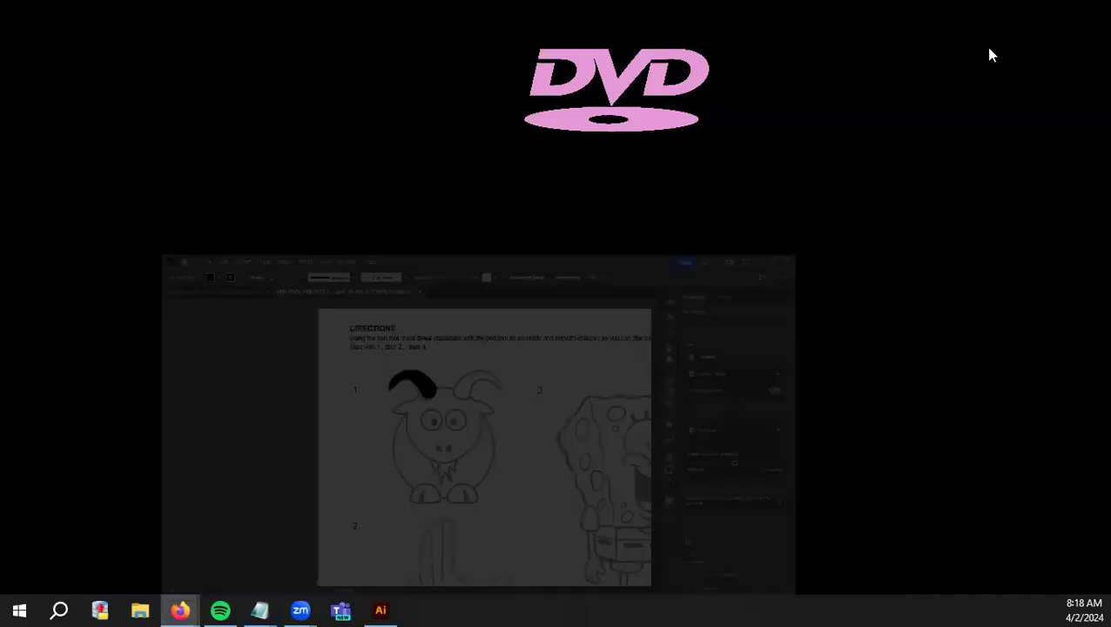
{"action": "left_click", "coordinate": [179, 609]}
{"action": "left_click", "coordinate": [243, 547]}
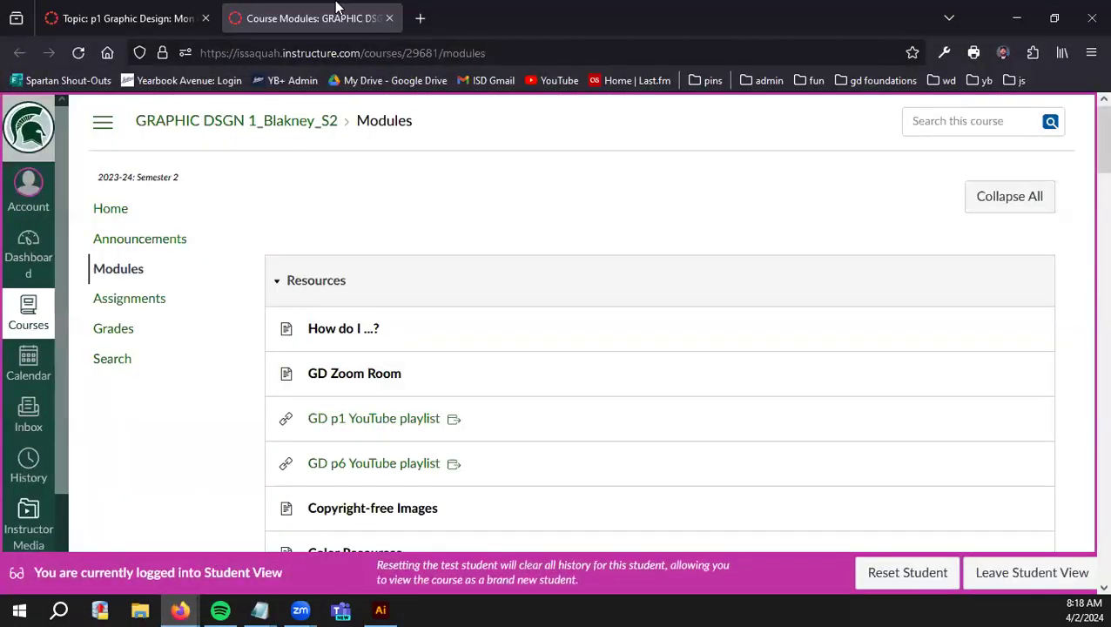
{"action": "scroll", "coordinate": [255, 357], "scroll_direction": "down", "scroll_amount": 1}
{"action": "scroll", "coordinate": [372, 399], "scroll_direction": "down", "scroll_amount": 1}
{"action": "scroll", "coordinate": [334, 365], "scroll_direction": "up", "scroll_amount": 2}
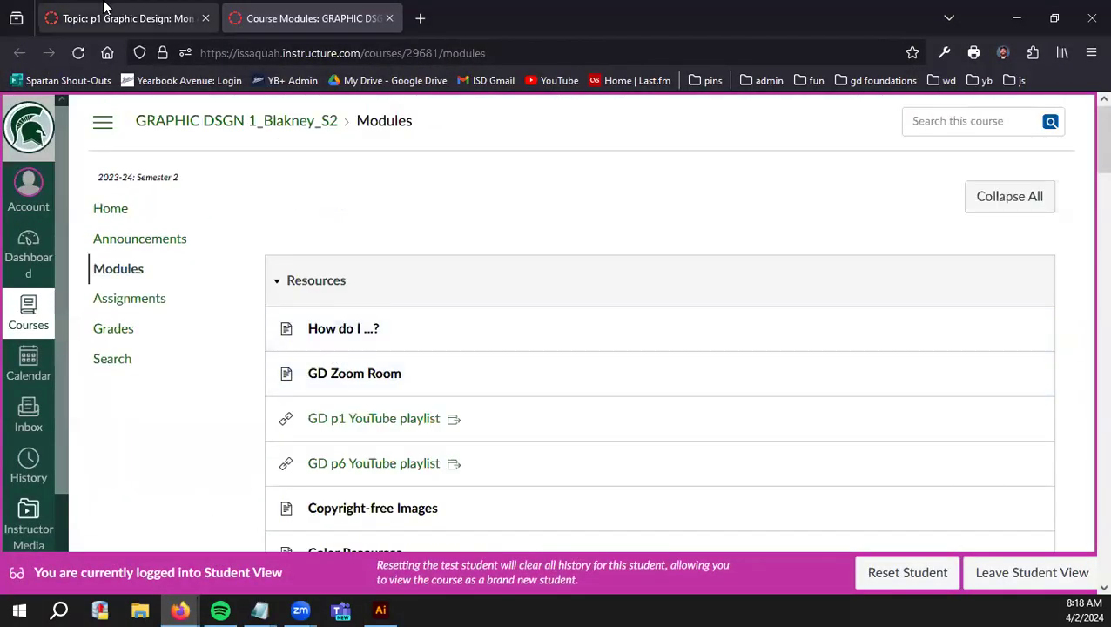
Read through the GD Monday 4/1 announcement to find the Texture, Value, and Pen unit's assignment links.
{"action": "left_click", "coordinate": [122, 17]}
{"action": "scroll", "coordinate": [389, 340], "scroll_direction": "down", "scroll_amount": 3}
{"action": "scroll", "coordinate": [387, 418], "scroll_direction": "down", "scroll_amount": 5}
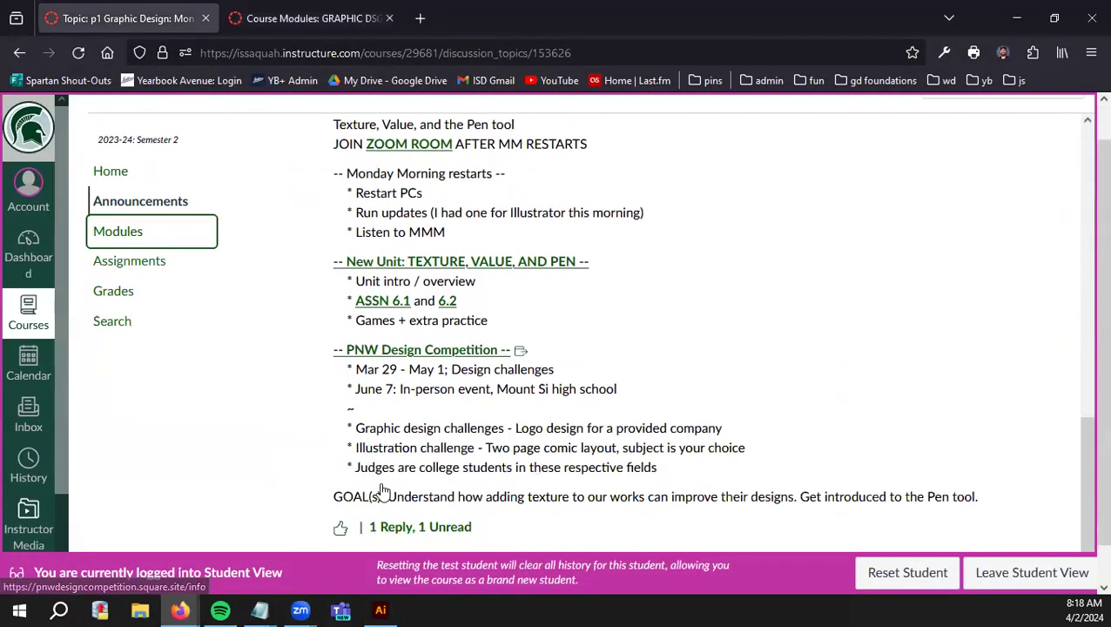
{"action": "left_click", "coordinate": [388, 486]}
{"action": "scroll", "coordinate": [409, 435], "scroll_direction": "down", "scroll_amount": 6}
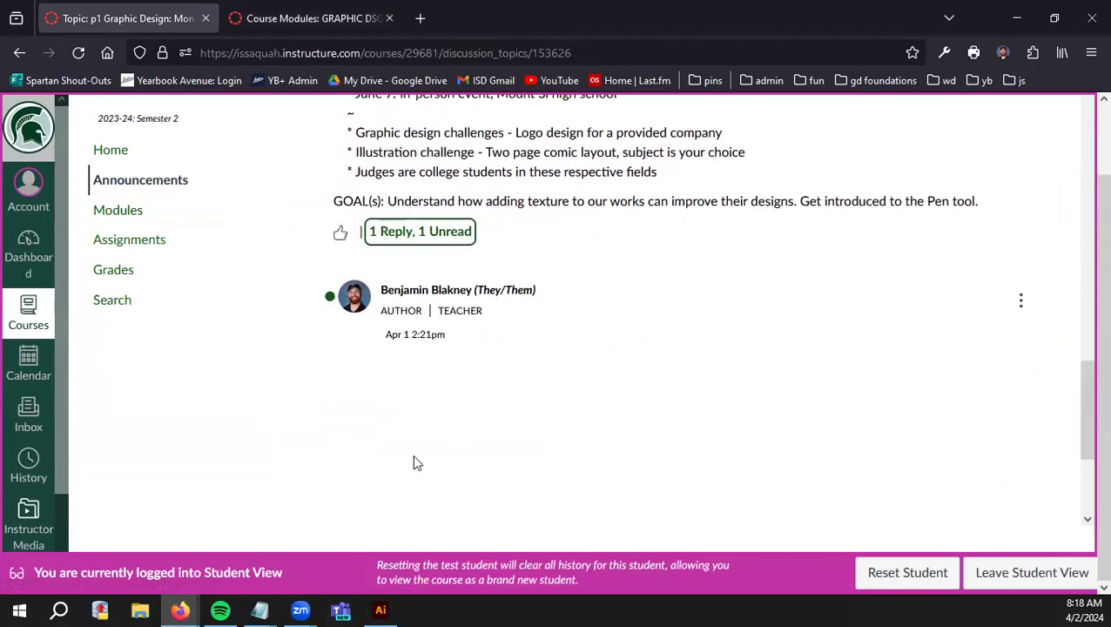
{"action": "scroll", "coordinate": [461, 453], "scroll_direction": "up", "scroll_amount": 5}
{"action": "scroll", "coordinate": [428, 455], "scroll_direction": "up", "scroll_amount": 1}
{"action": "scroll", "coordinate": [436, 444], "scroll_direction": "down", "scroll_amount": 6}
{"action": "scroll", "coordinate": [436, 444], "scroll_direction": "up", "scroll_amount": 7}
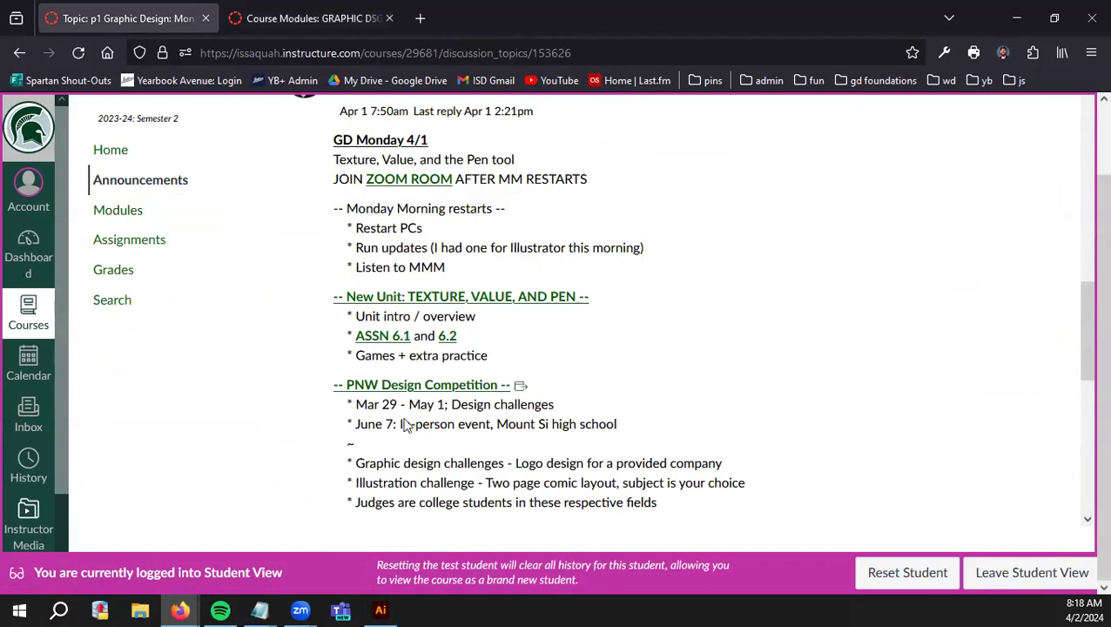
Open the ASSN 6.1 link from the announcement in a new tab and review the Pen Tool Game instructions.
{"action": "middle_click", "coordinate": [382, 335]}
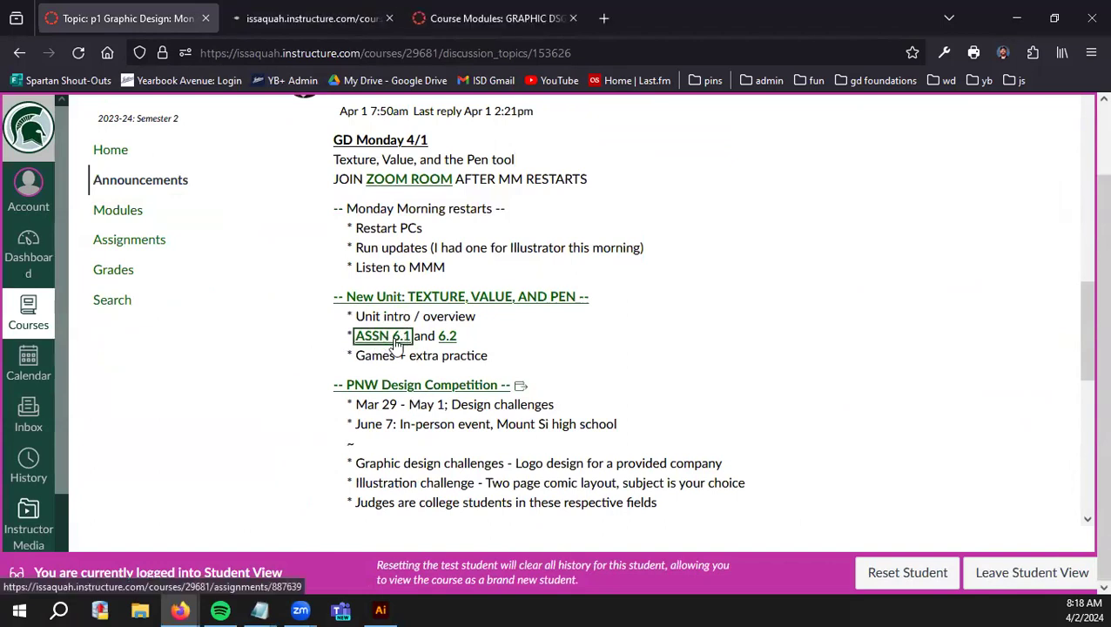
{"action": "left_click", "coordinate": [281, 18]}
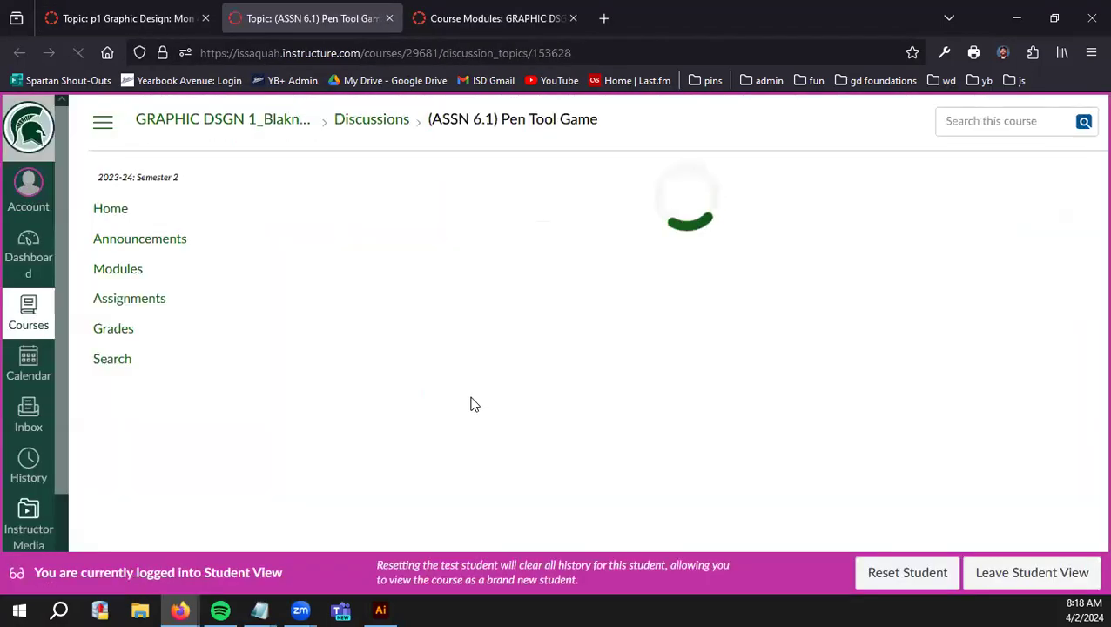
{"action": "scroll", "coordinate": [470, 408], "scroll_direction": "down", "scroll_amount": 4}
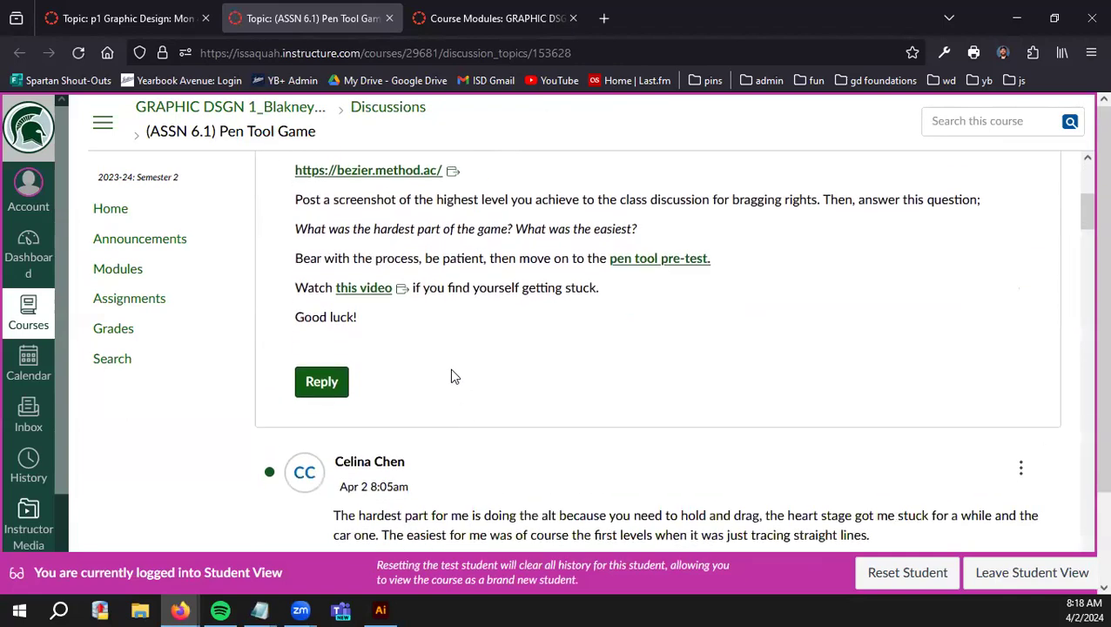
{"action": "scroll", "coordinate": [426, 396], "scroll_direction": "up", "scroll_amount": 1}
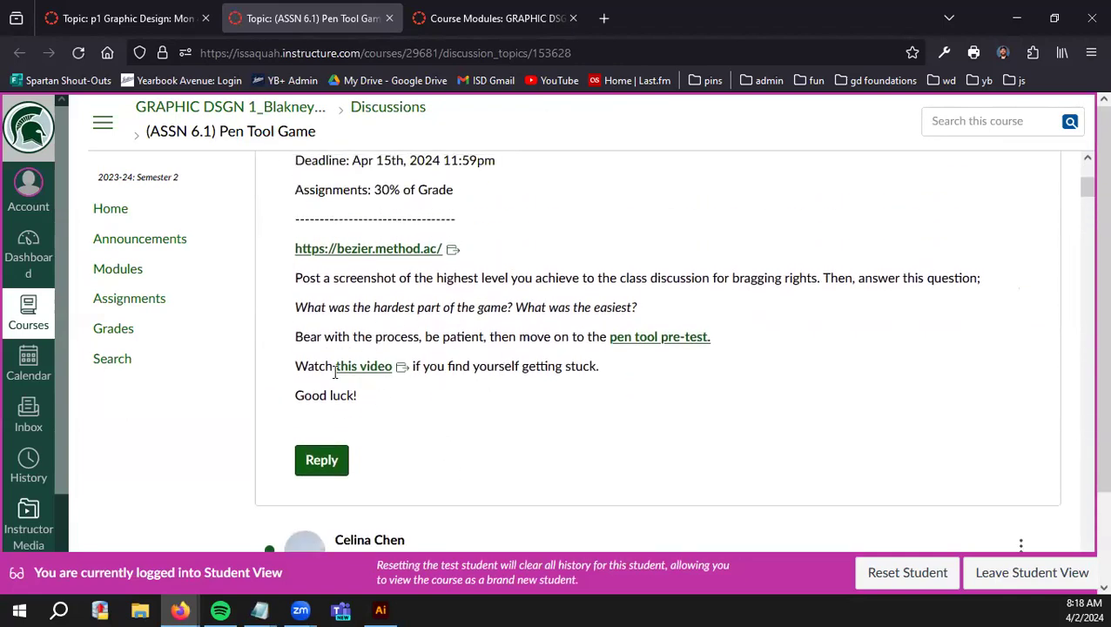
Open the help video linked in the Pen Tool Game instructions and look over its page.
{"action": "left_click", "coordinate": [364, 366]}
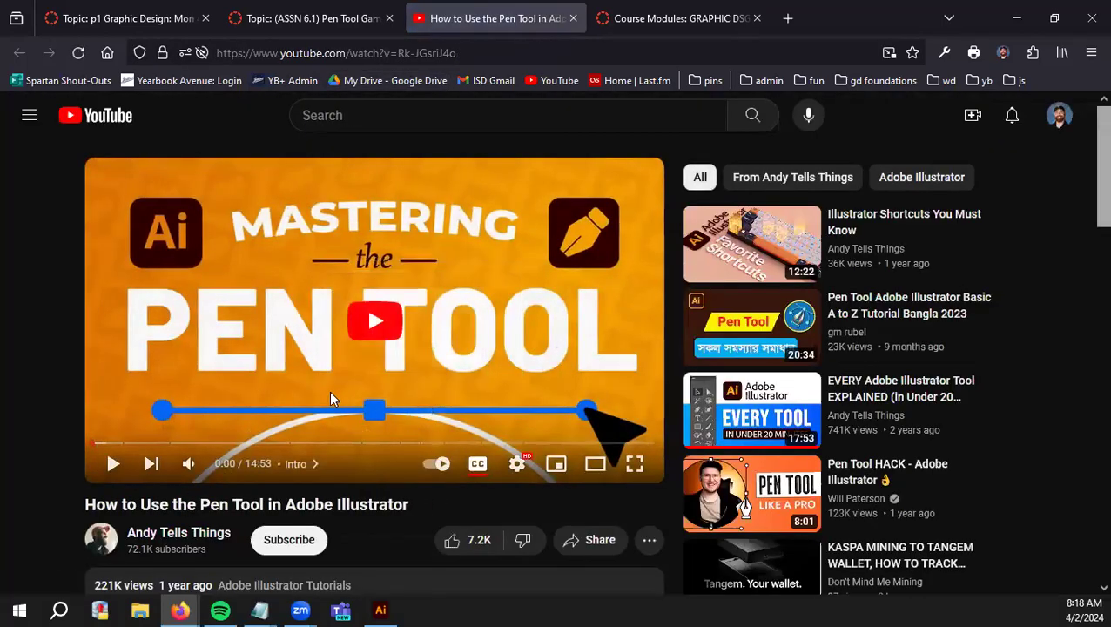
{"action": "scroll", "coordinate": [227, 457], "scroll_direction": "down", "scroll_amount": 2}
{"action": "scroll", "coordinate": [191, 508], "scroll_direction": "down", "scroll_amount": 2}
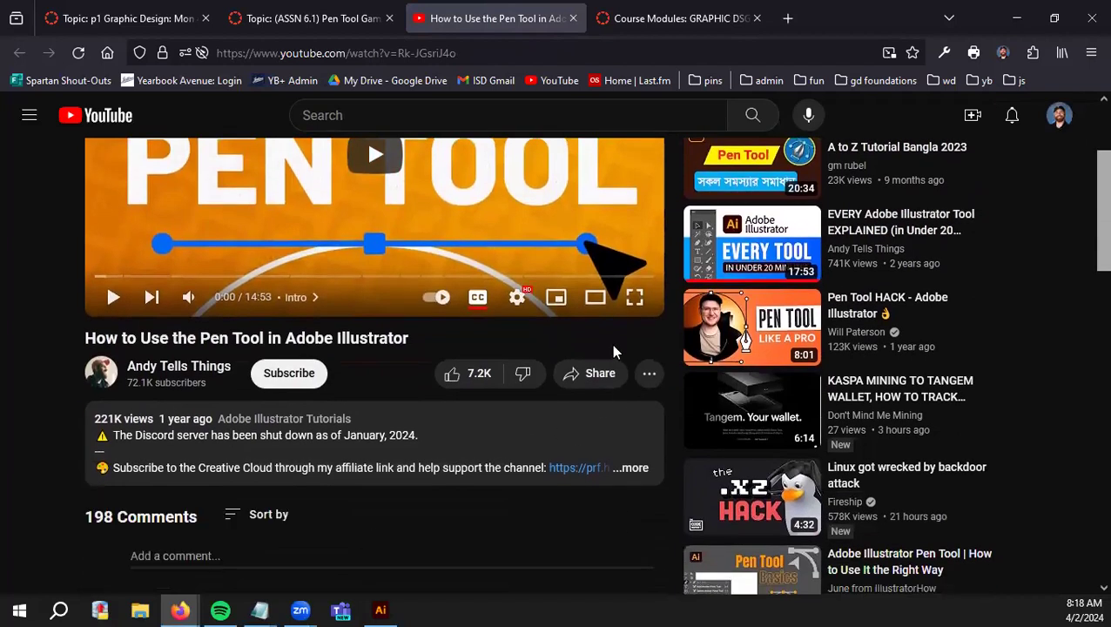
{"action": "left_click", "coordinate": [646, 374]}
{"action": "left_click", "coordinate": [689, 440]}
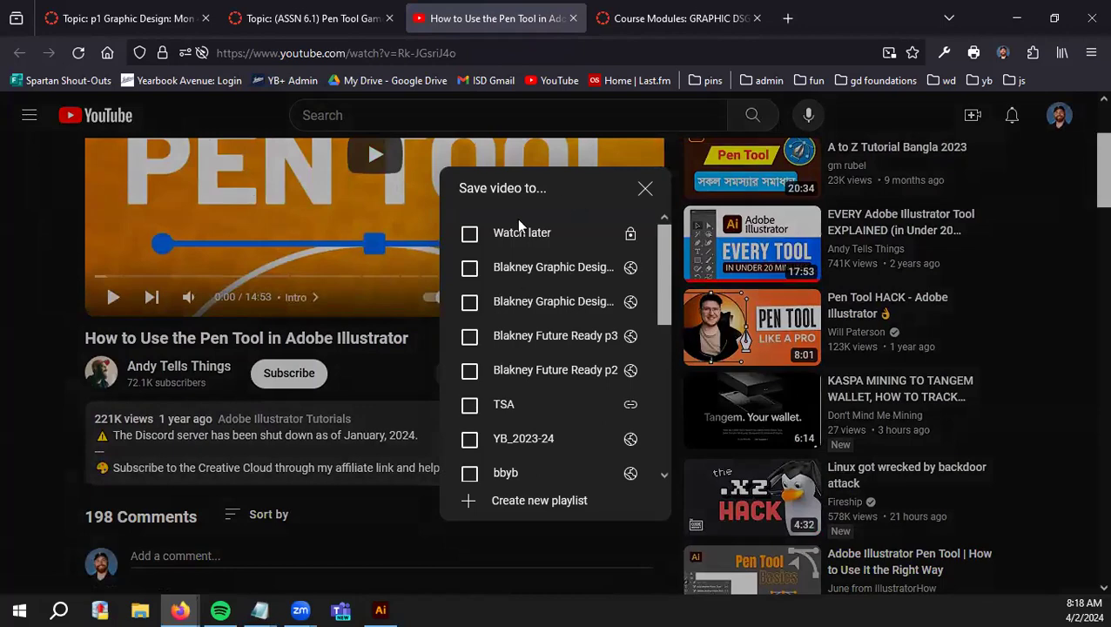
{"action": "left_click", "coordinate": [648, 190]}
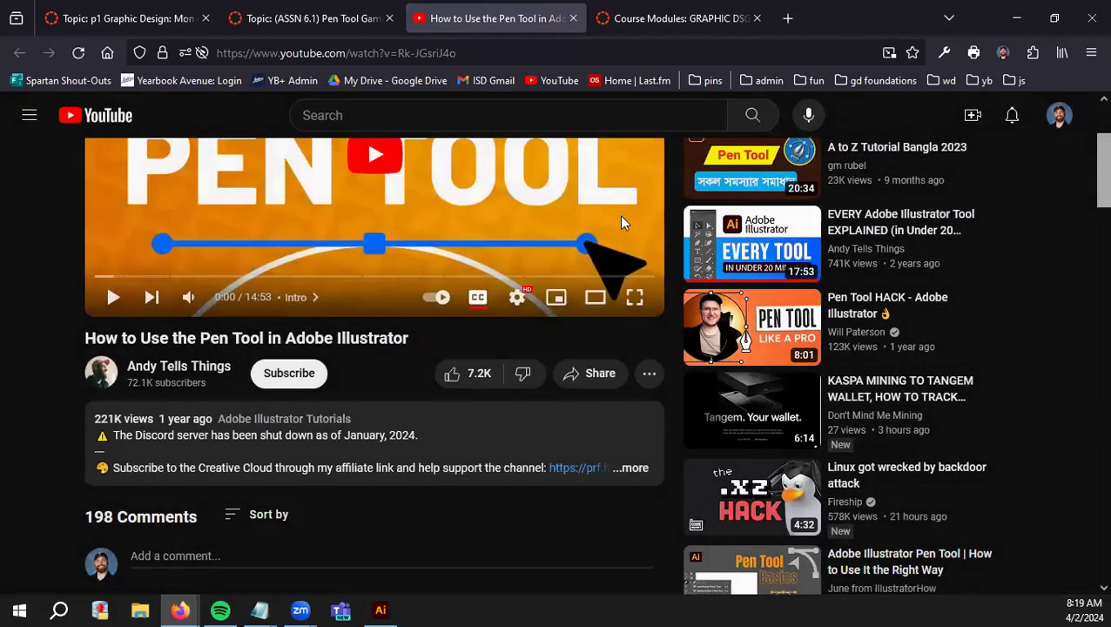
Return to the p1 Graphic Design announcement thread and find the GD Tuesday 4/2 agenda.
{"action": "scroll", "coordinate": [378, 245], "scroll_direction": "up", "scroll_amount": 3}
{"action": "left_click", "coordinate": [370, 19]}
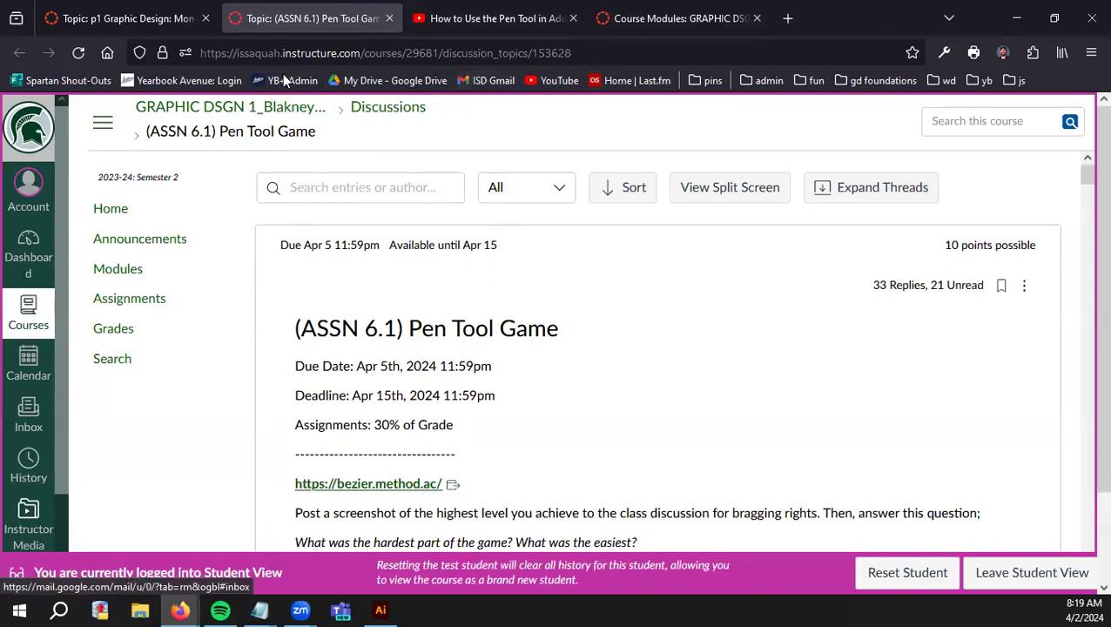
{"action": "left_click", "coordinate": [108, 28]}
{"action": "scroll", "coordinate": [546, 409], "scroll_direction": "up", "scroll_amount": 6}
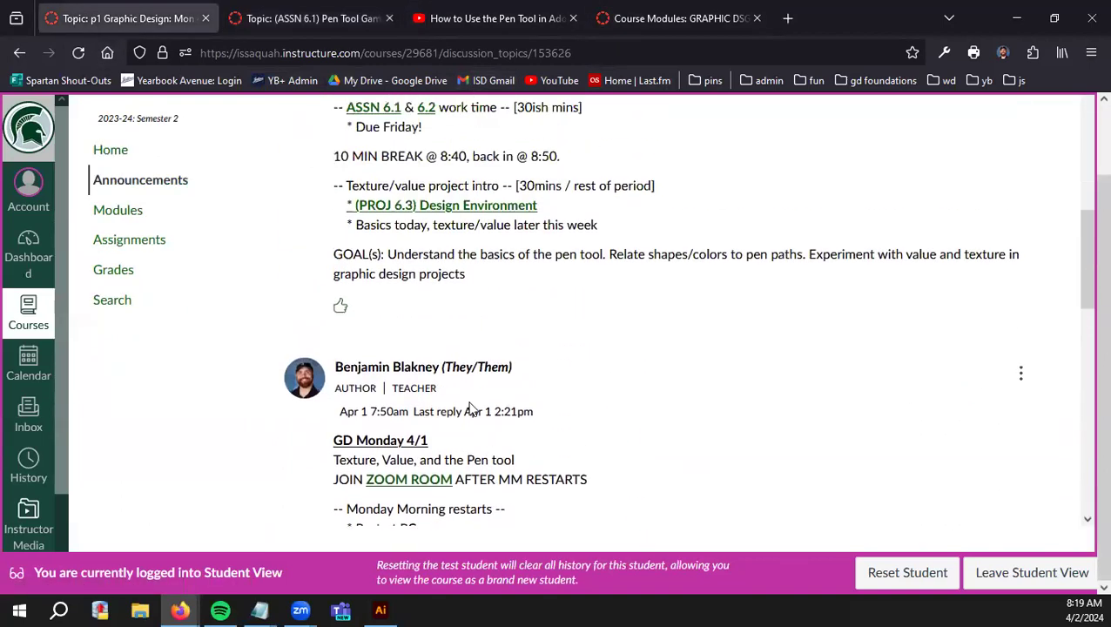
{"action": "scroll", "coordinate": [485, 362], "scroll_direction": "up", "scroll_amount": 2}
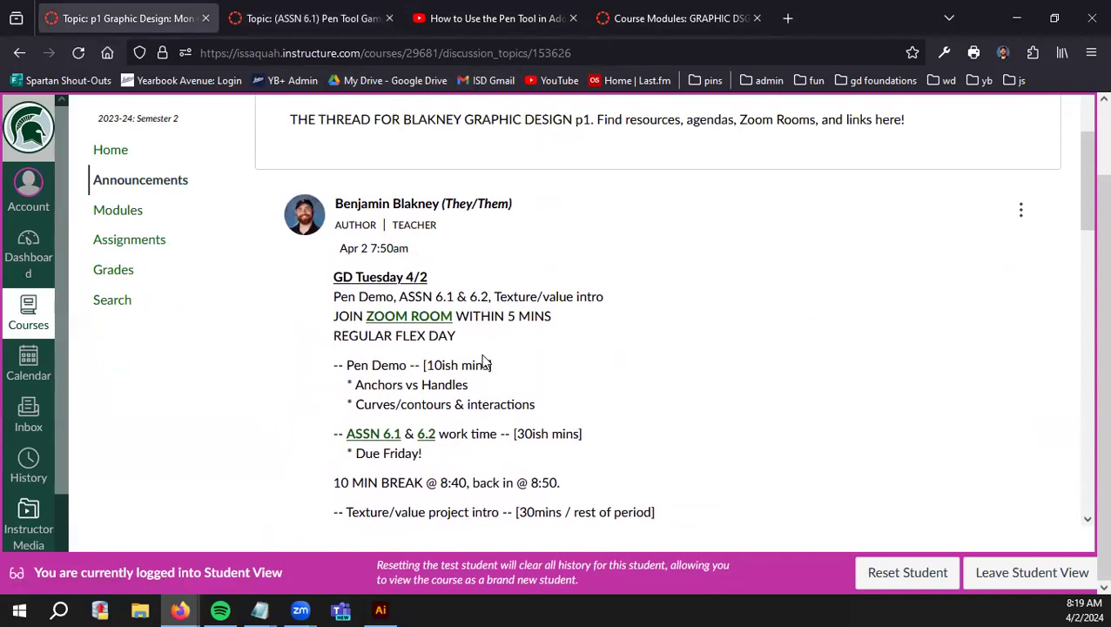
{"action": "scroll", "coordinate": [422, 365], "scroll_direction": "down", "scroll_amount": 2}
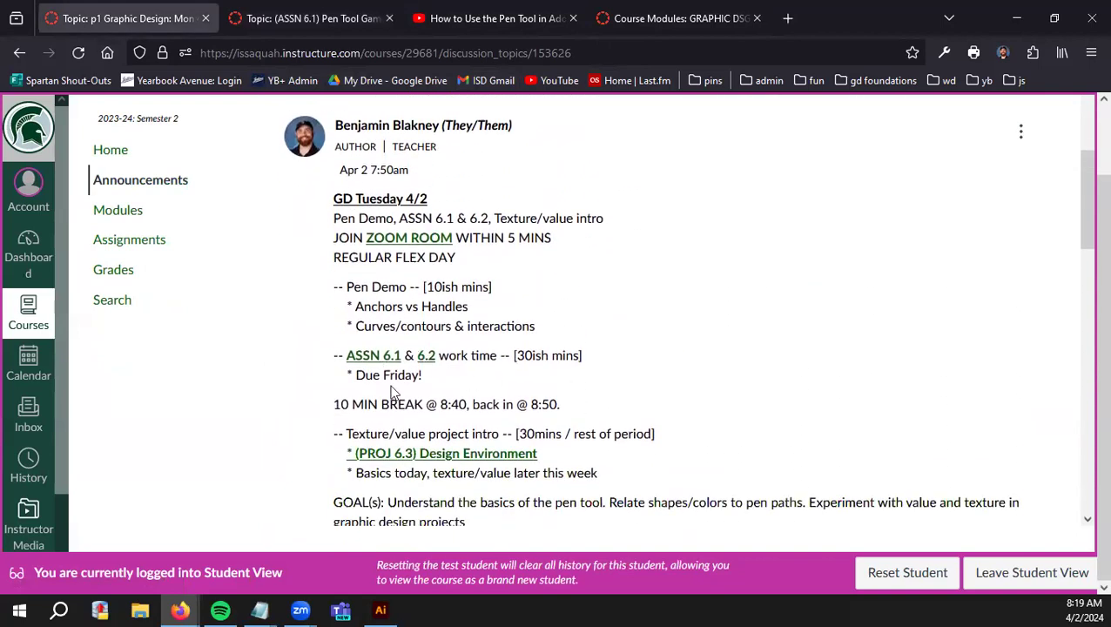
Highlight the Pen Demo line and the "Due Friday!" note under ASSN 6.1 & 6.2, and read on through the Tuesday agenda.
{"action": "left_click_drag", "start_coordinate": [512, 286], "coordinate": [315, 300]}
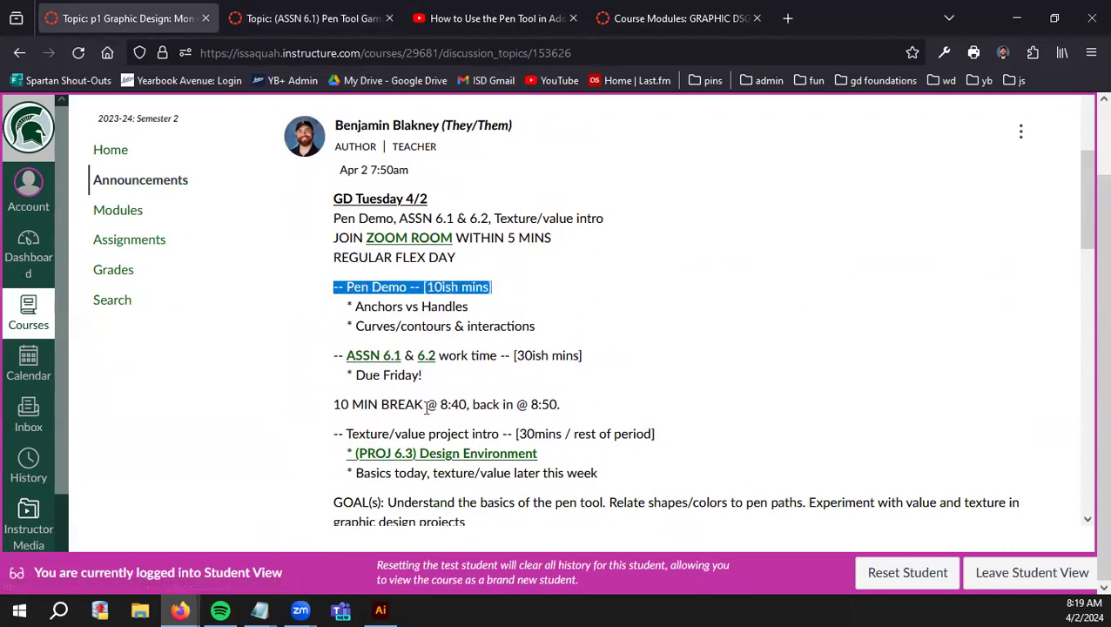
{"action": "left_click_drag", "start_coordinate": [446, 376], "coordinate": [315, 381]}
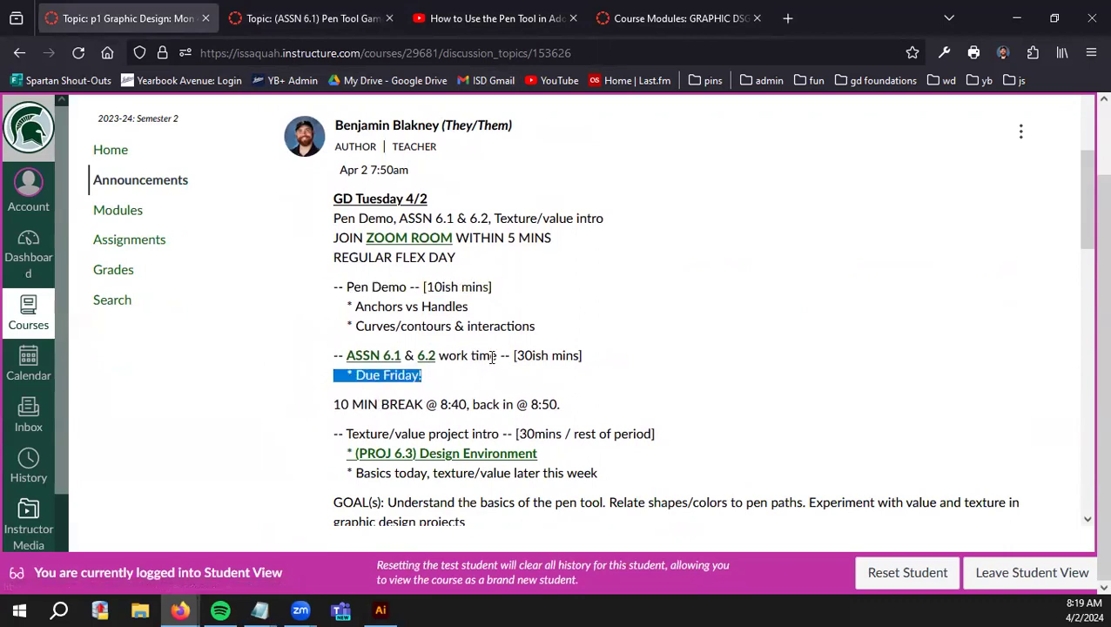
{"action": "left_click", "coordinate": [492, 357]}
{"action": "scroll", "coordinate": [468, 402], "scroll_direction": "down", "scroll_amount": 1}
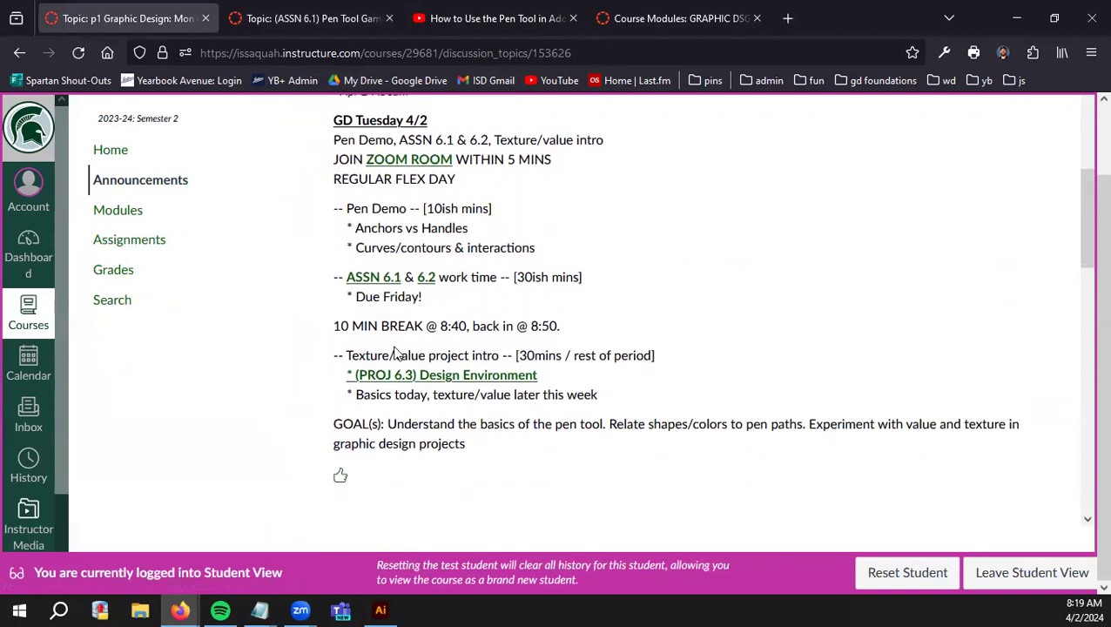